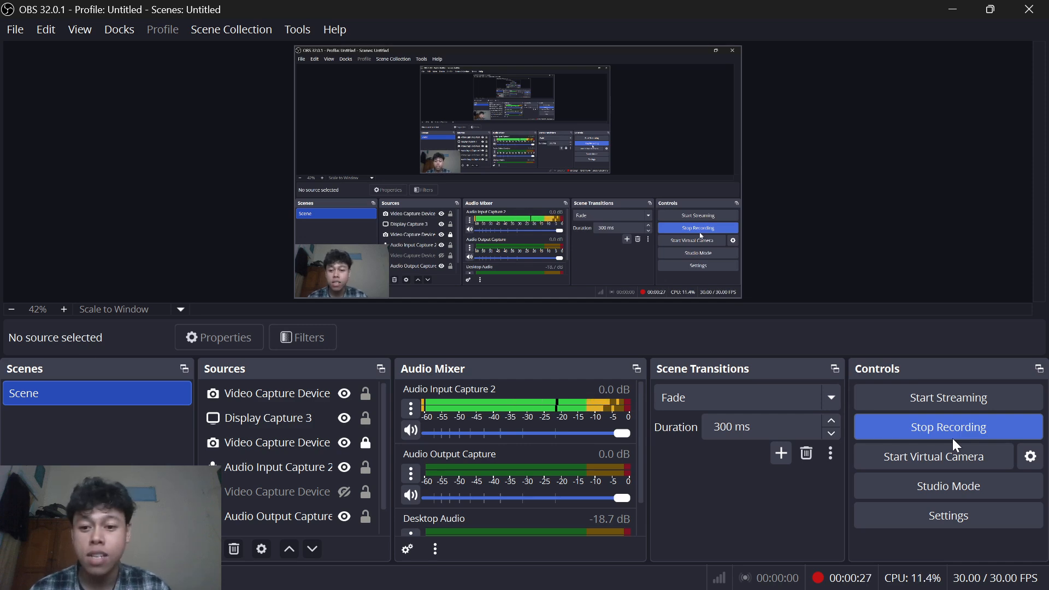
Step: Switch to QGIS, enlarge its window to full screen, and remove the Peta Malang project from the recent projects
click(950, 9)
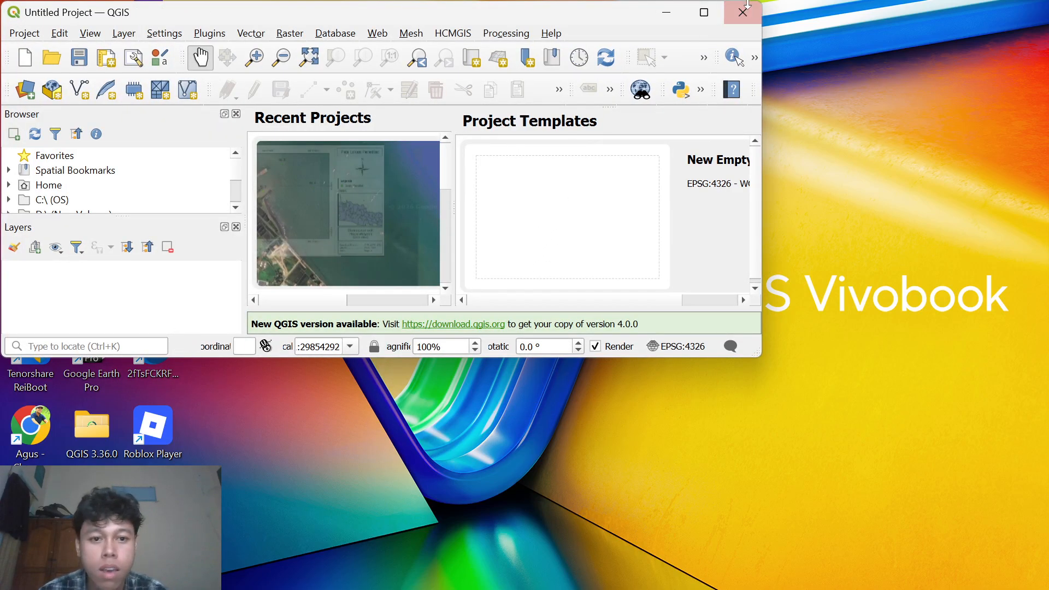
click(704, 13)
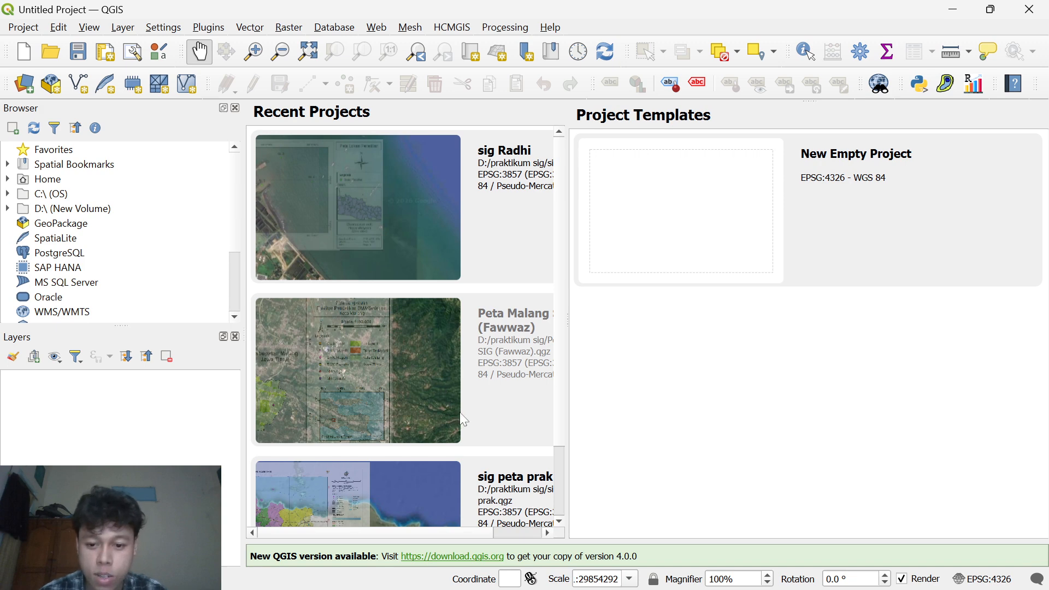
right_click(467, 400)
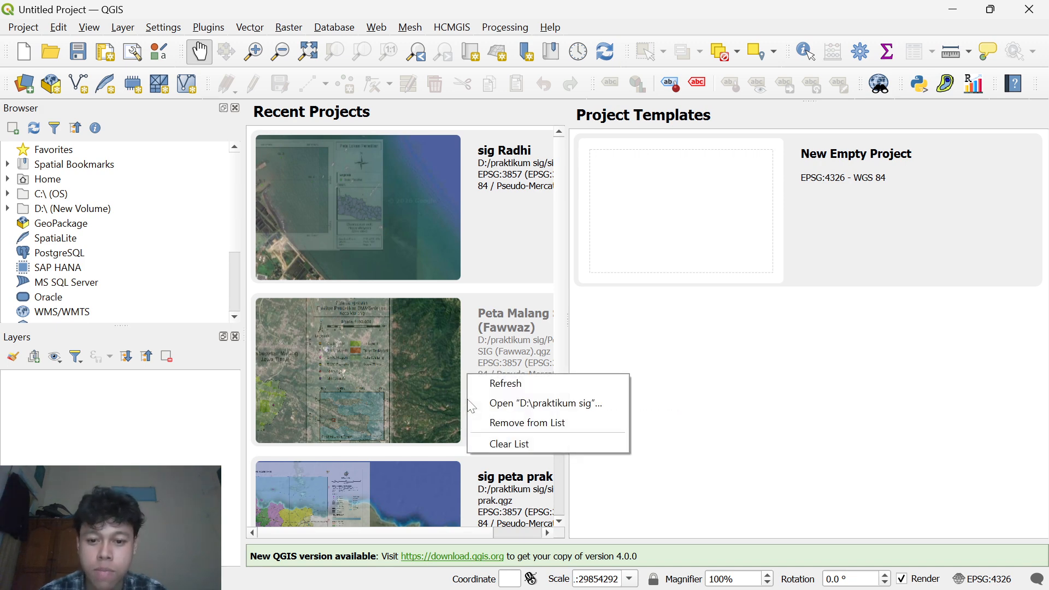
click(519, 423)
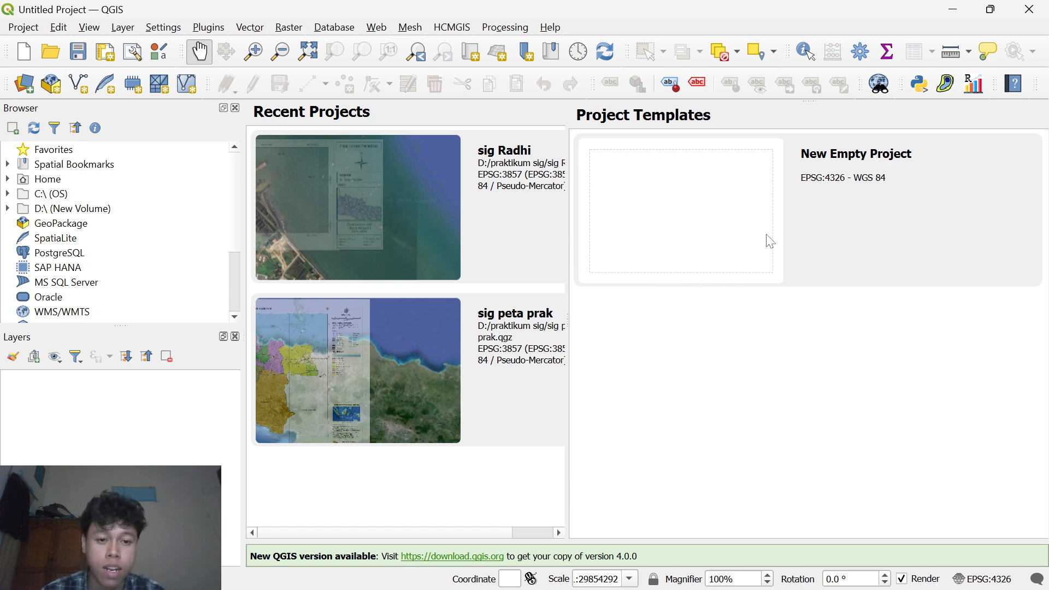
Step: Create a new empty project from the EPSG:4326 template and add the HCMGIS Google Satellite basemap
double_click(739, 236)
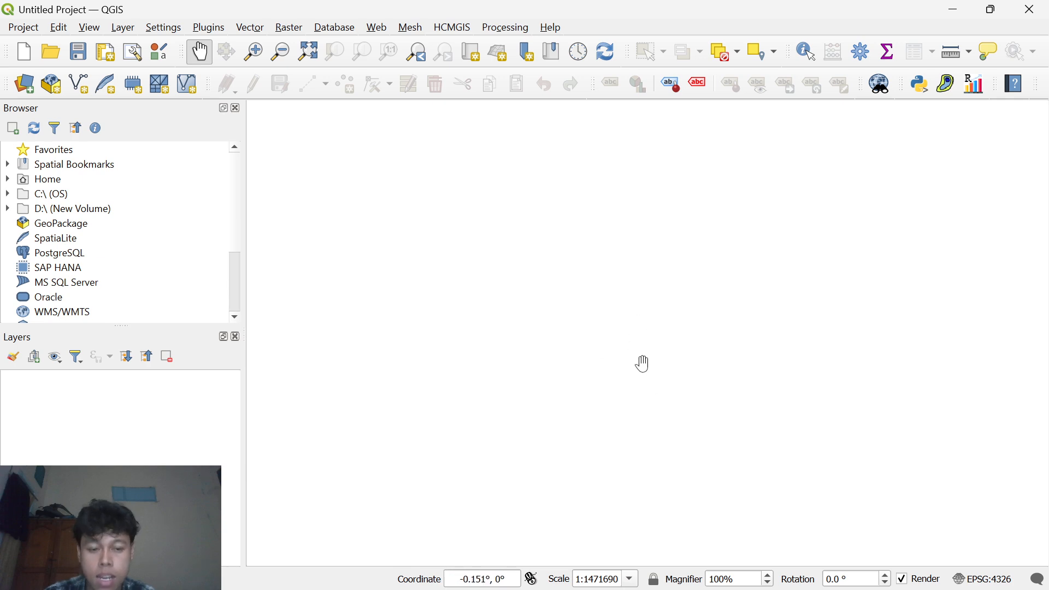
click(453, 27)
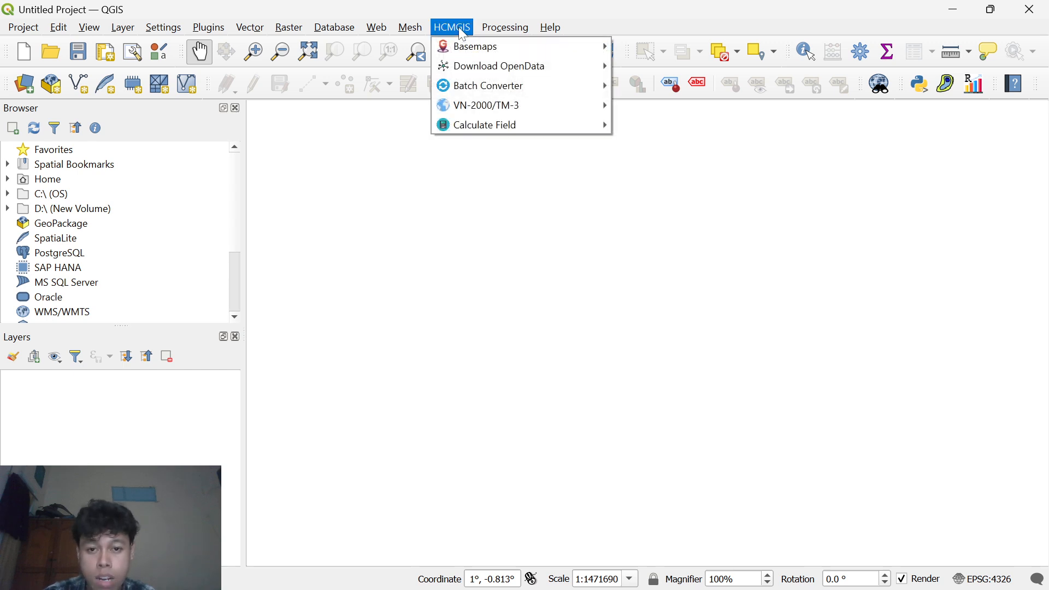
mouse_move(486, 52)
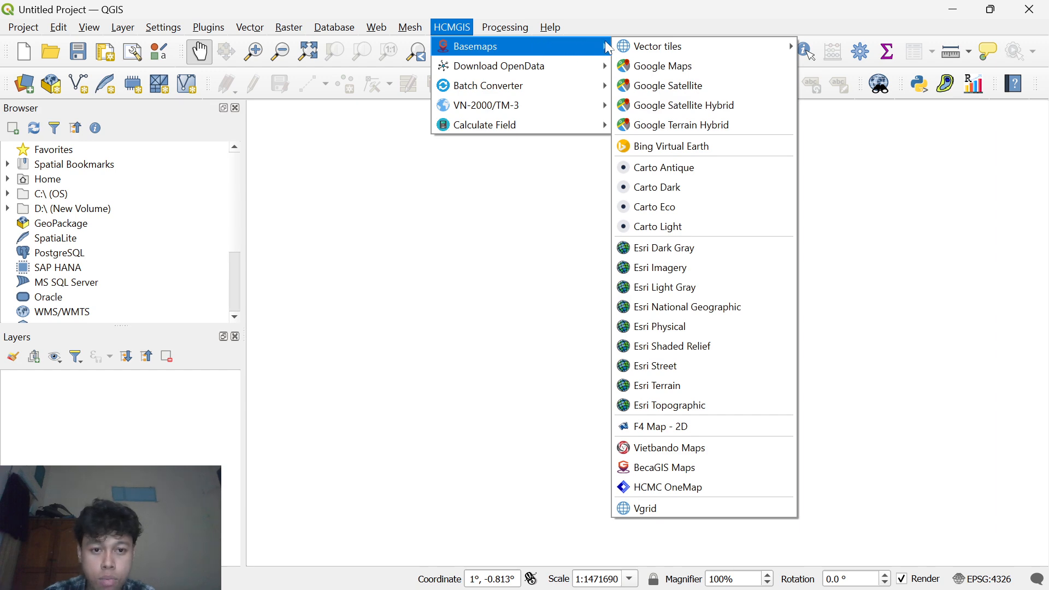
click(662, 91)
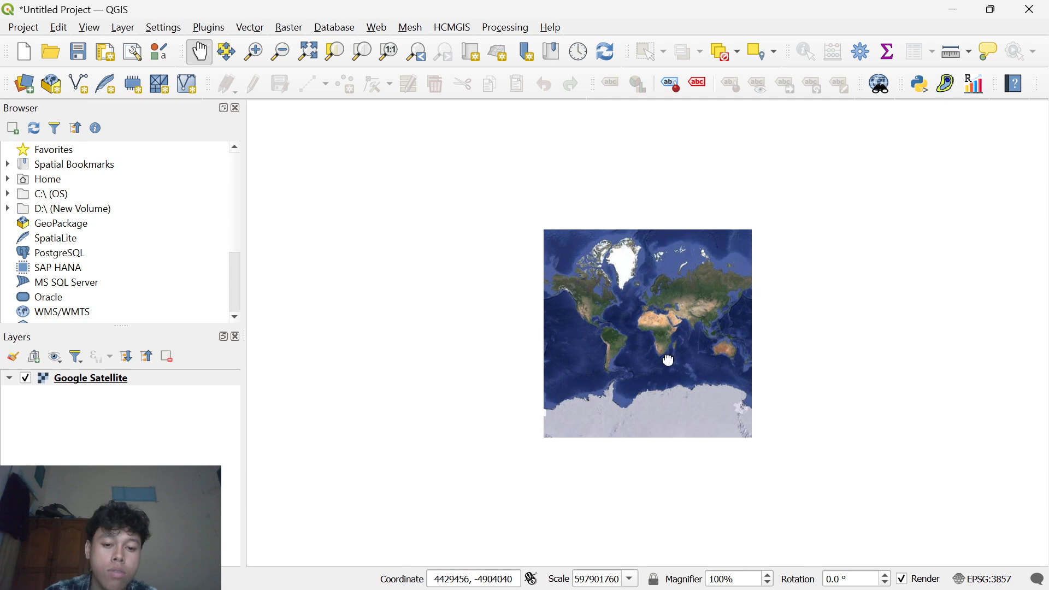
drag(669, 361, 637, 358)
scroll(633, 352, up, 1)
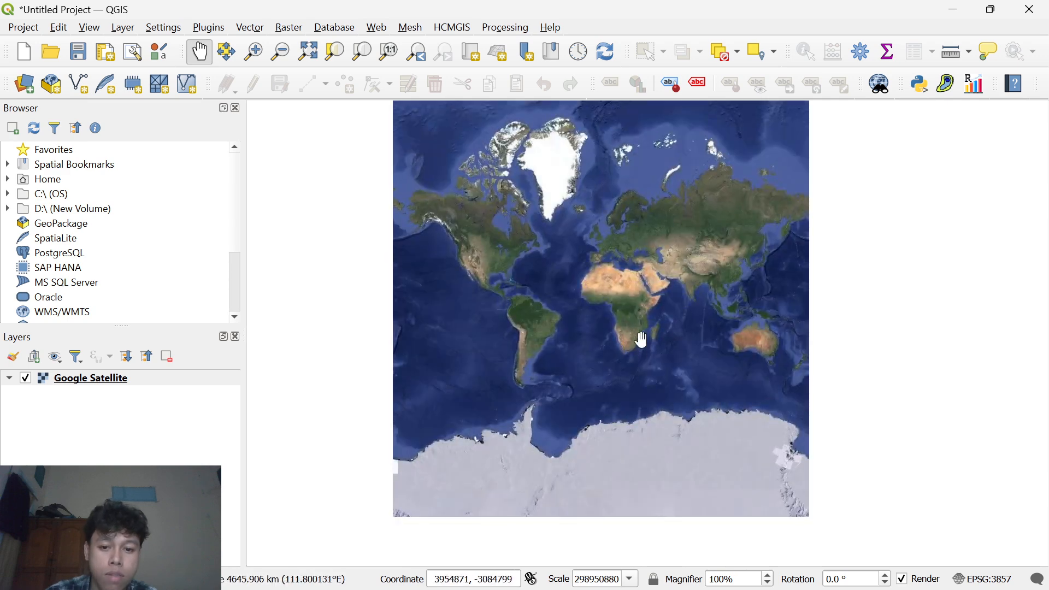
scroll(628, 323, down, 1)
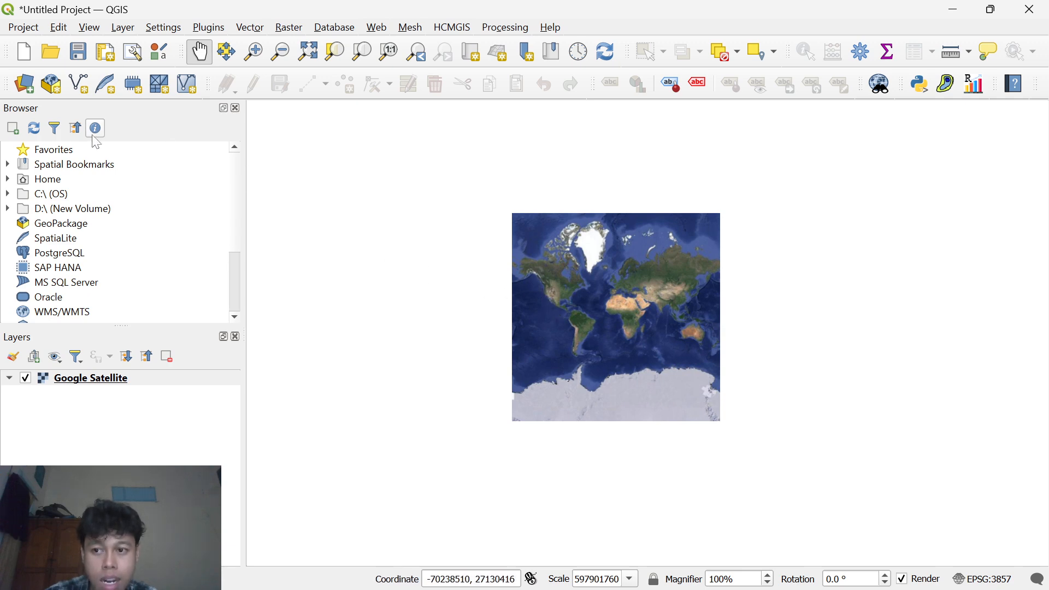
Step: Add the PNG image Peta Kabupaten Malang Jatim from the Downloads folder as a raster layer
click(30, 88)
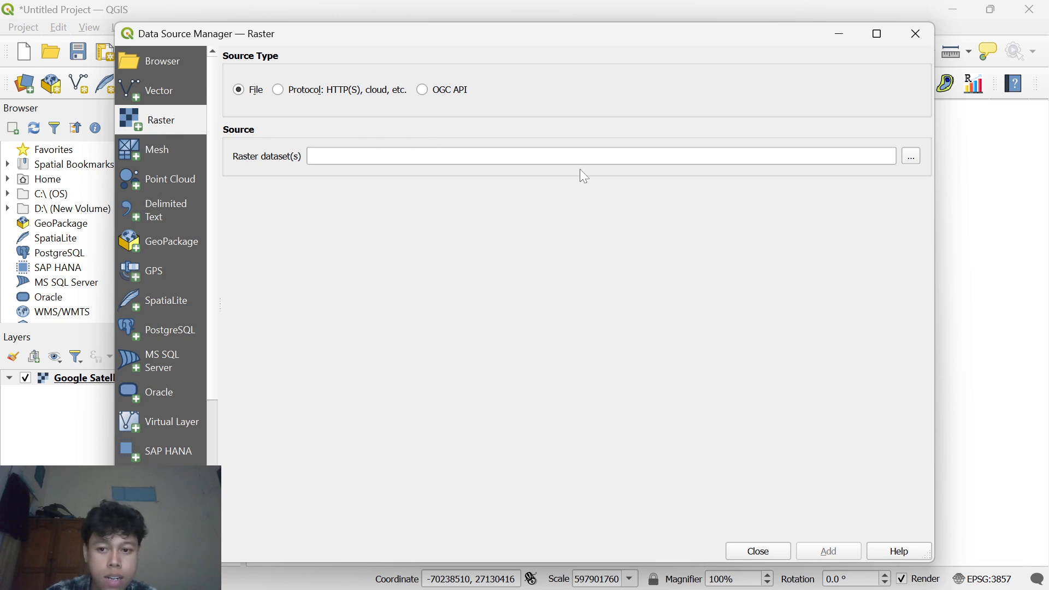
click(911, 159)
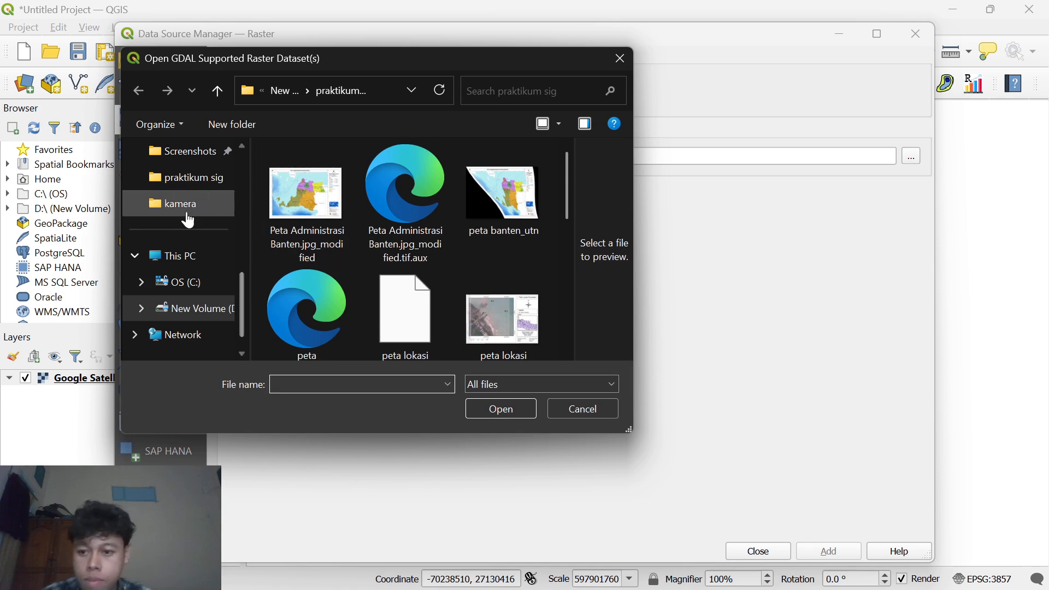
scroll(188, 216, up, 1)
scroll(188, 227, up, 2)
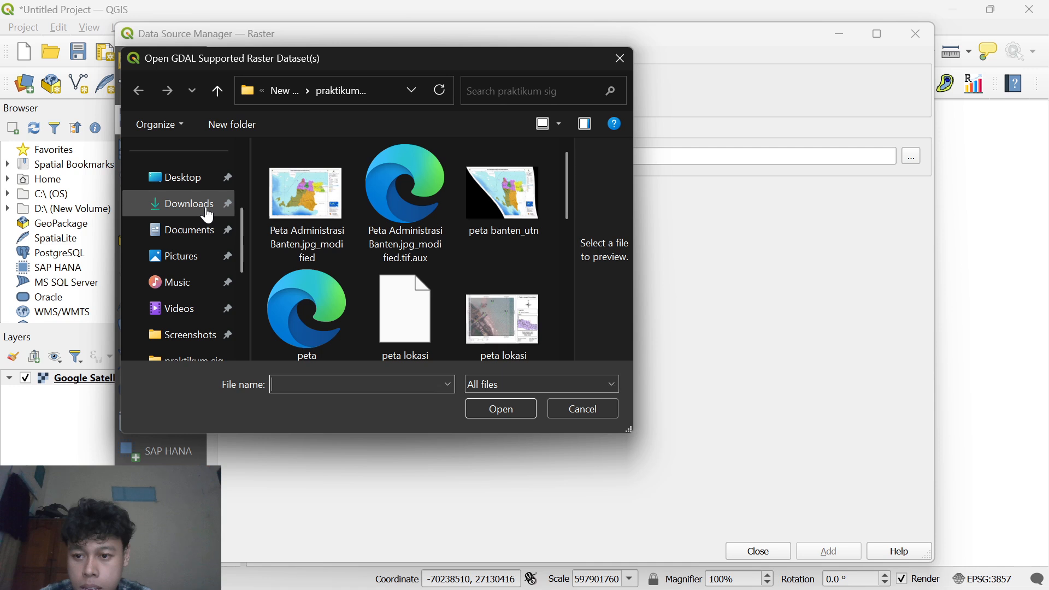
click(206, 213)
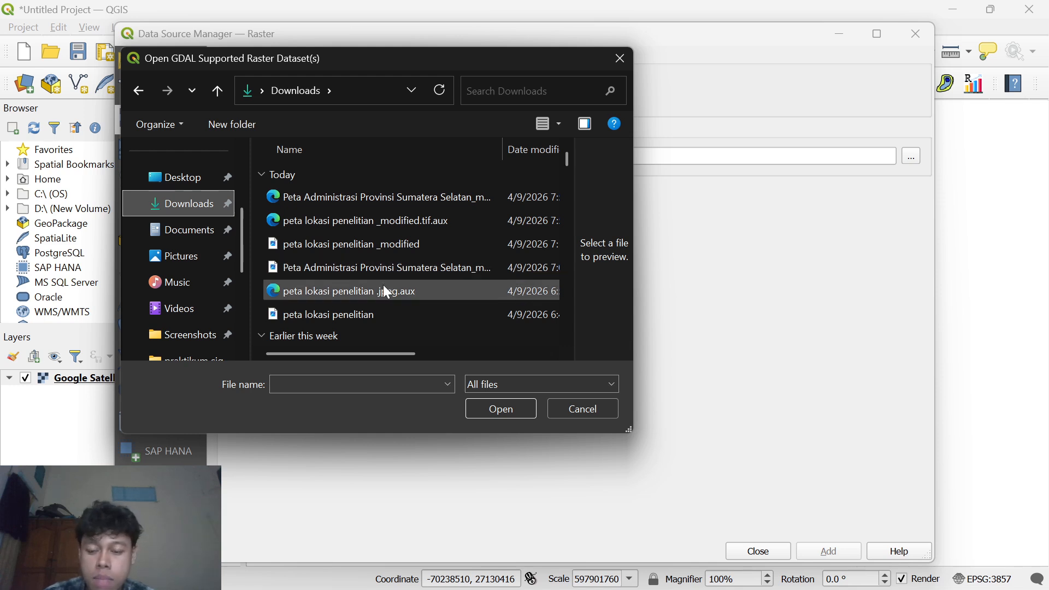
scroll(386, 292, down, 1)
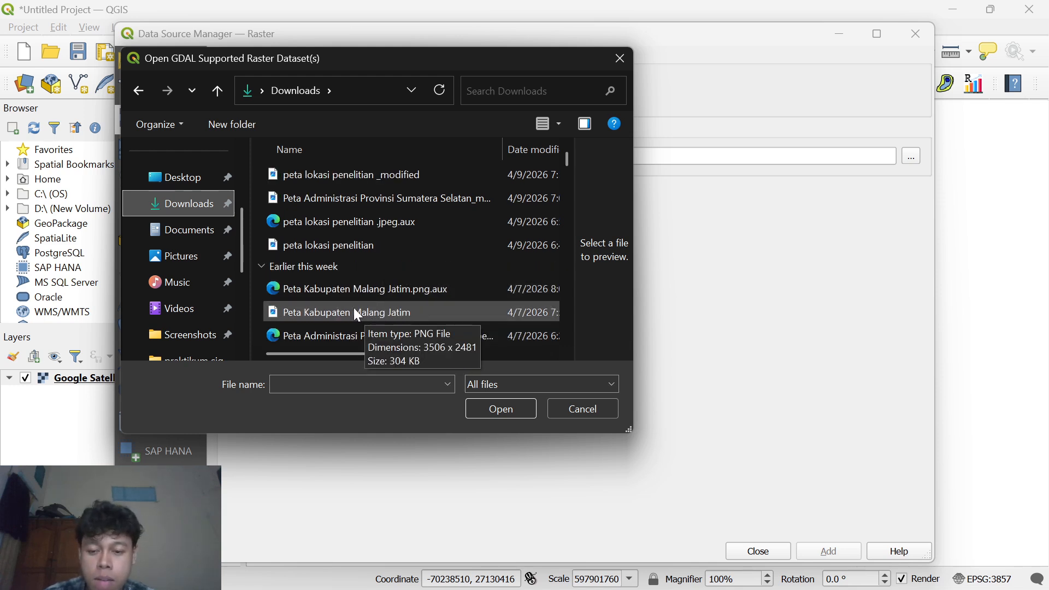
click(414, 311)
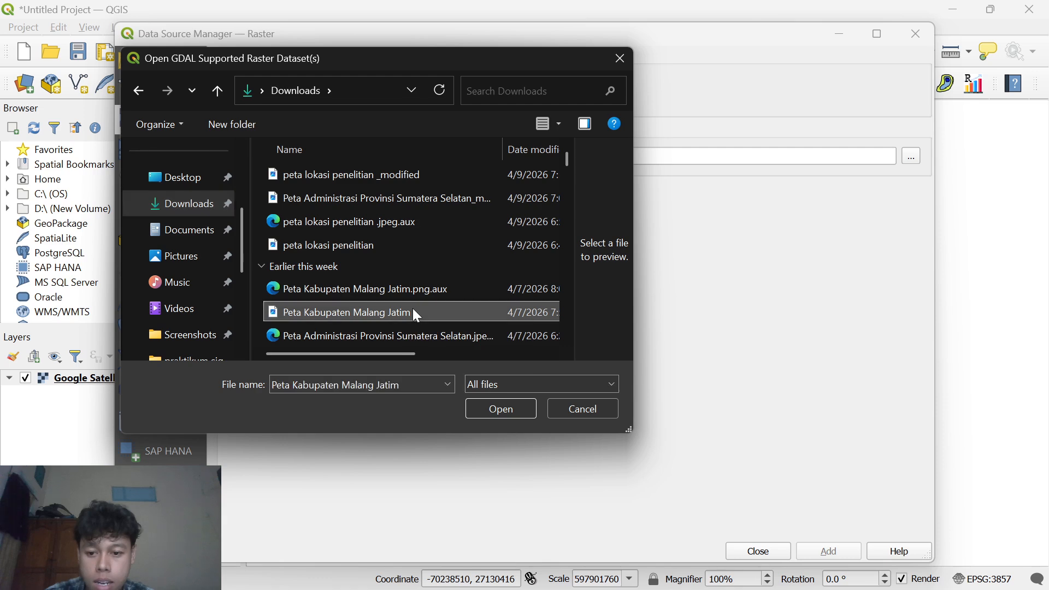
click(499, 412)
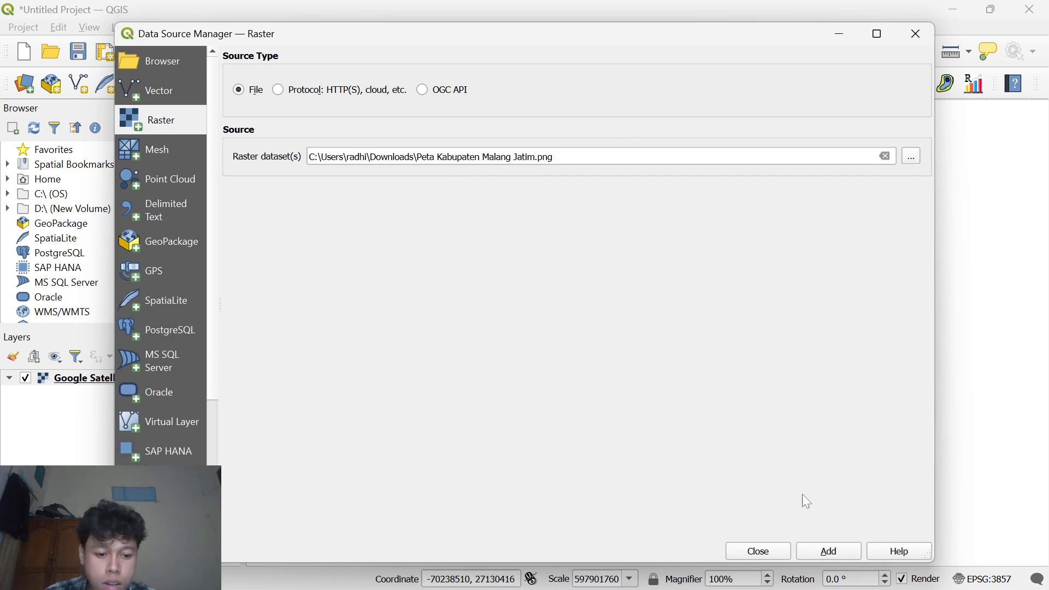
click(829, 552)
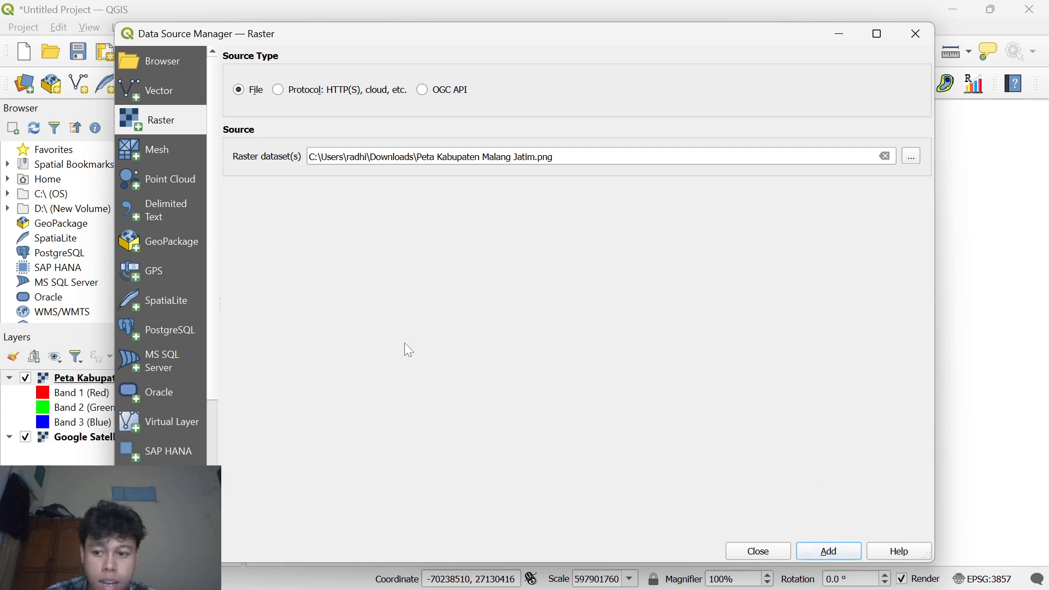
click(916, 36)
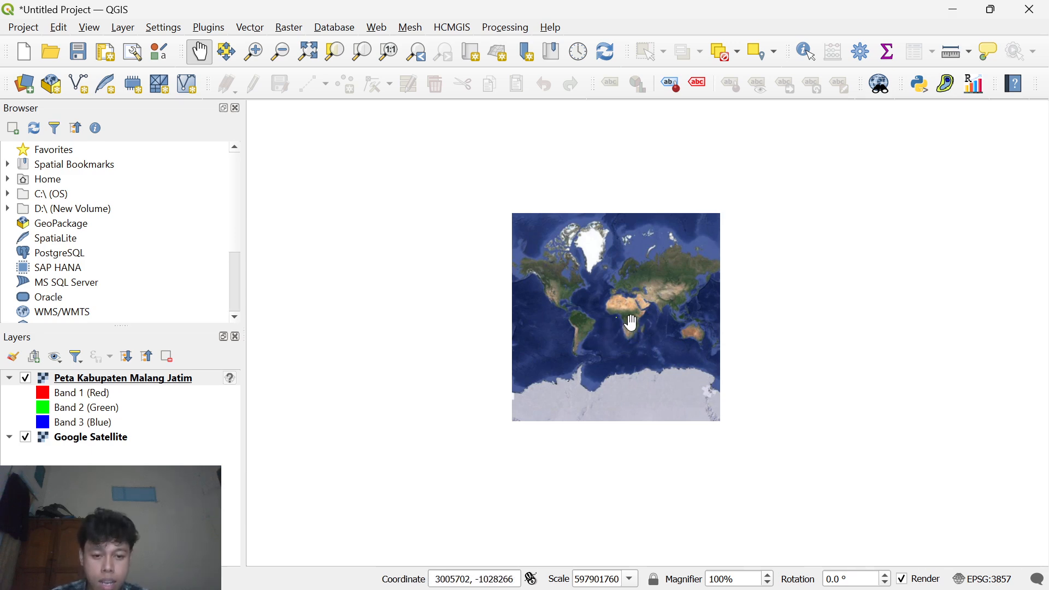
Step: Locate the added Malang map image on the satellite basemap and examine where it is placed
scroll(632, 330, up, 3)
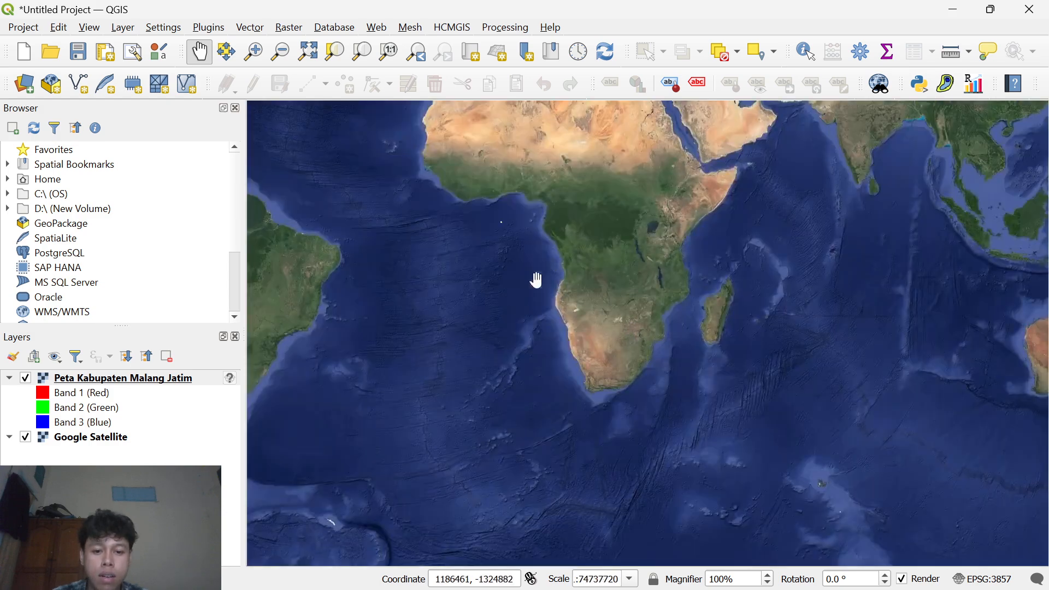
scroll(480, 267, up, 2)
drag(546, 225, 571, 355)
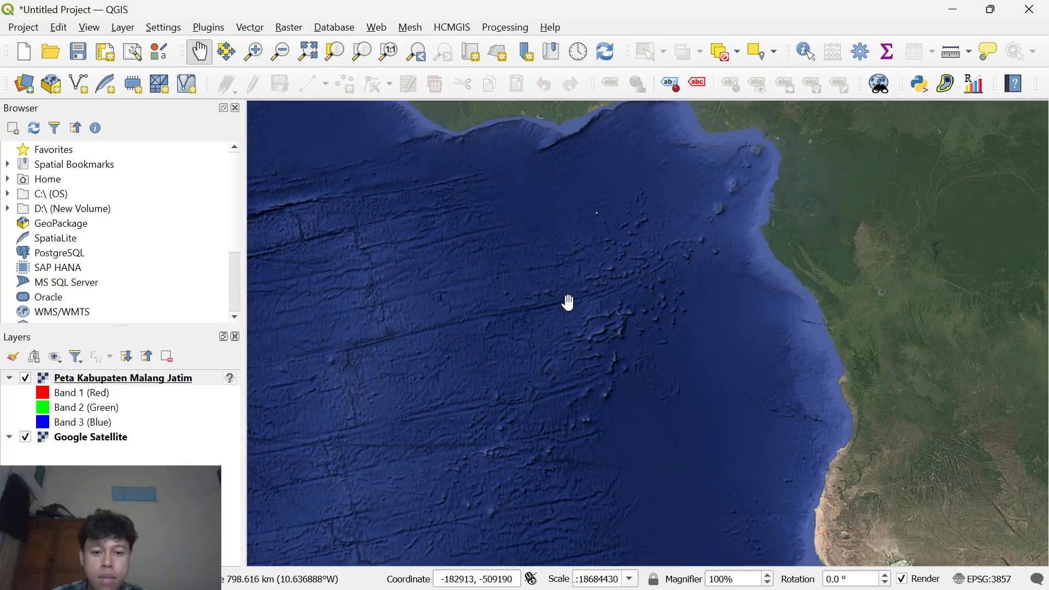
drag(566, 302, 561, 340)
scroll(608, 273, up, 1)
scroll(559, 271, up, 2)
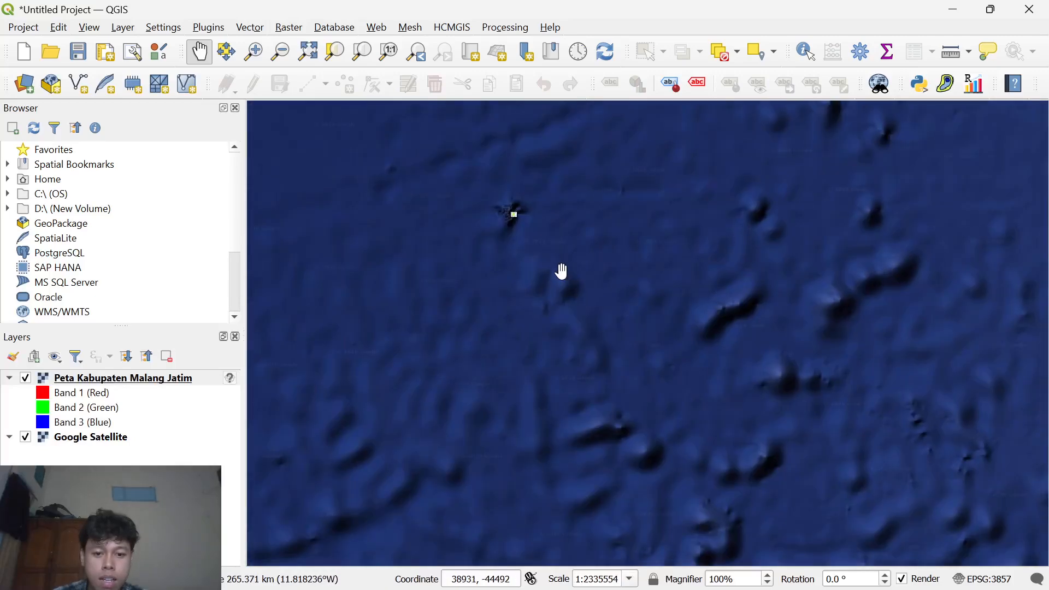
drag(559, 271, 573, 393)
scroll(568, 358, up, 1)
scroll(549, 358, up, 1)
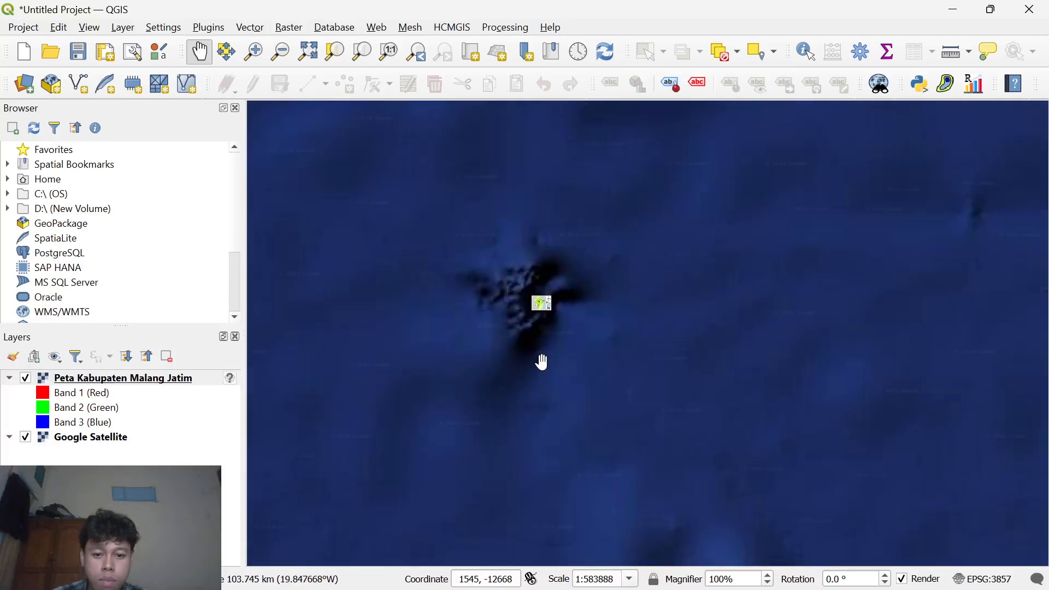
scroll(560, 353, up, 1)
scroll(557, 309, down, 1)
scroll(557, 309, down, 7)
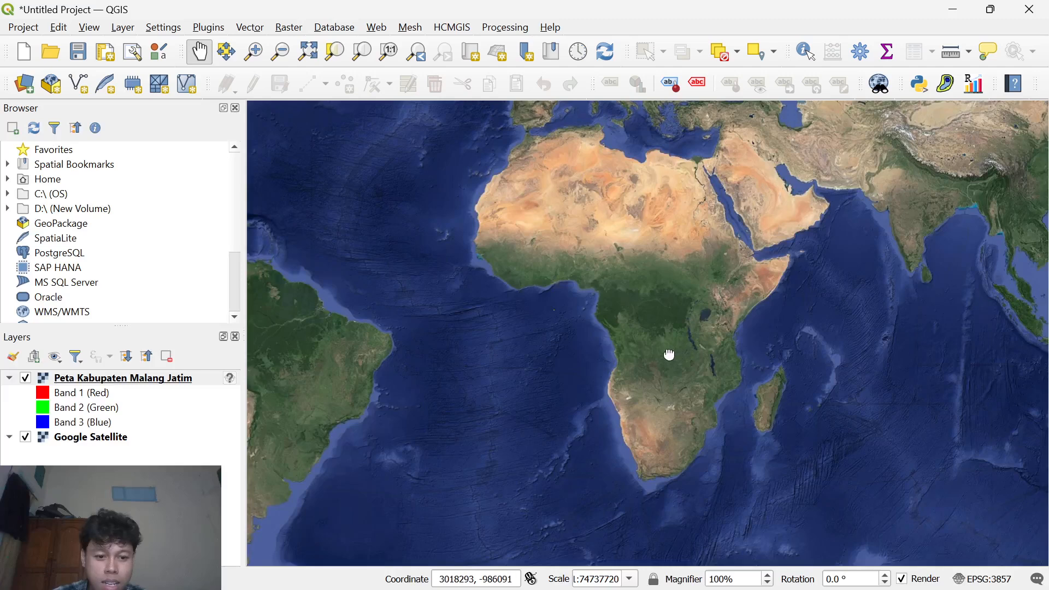
Step: Compare the Malang image's placement with the Indonesian region on the satellite basemap
scroll(628, 344, up, 1)
scroll(619, 337, down, 2)
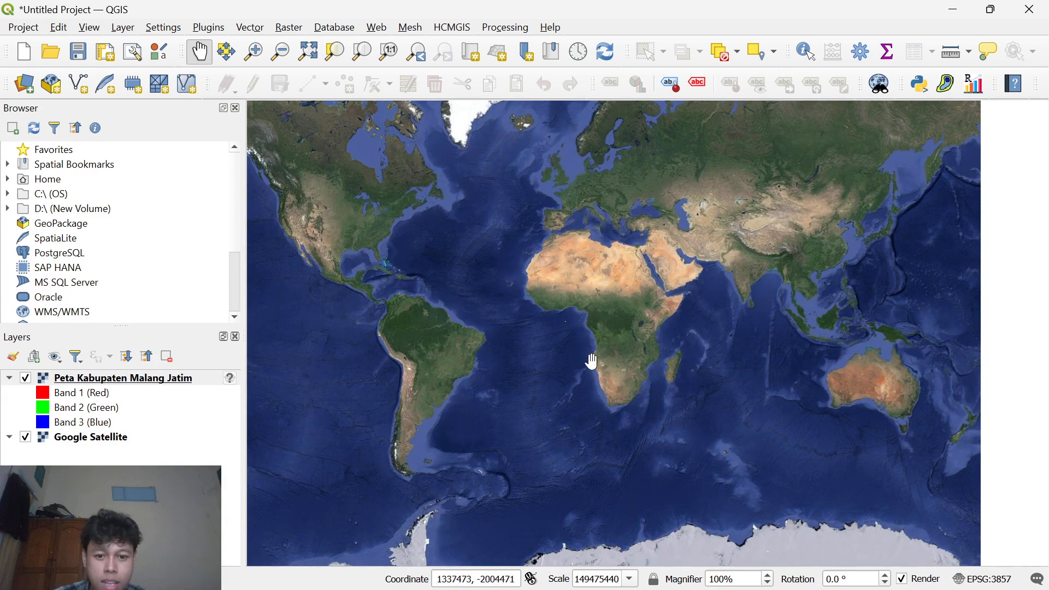
scroll(592, 362, up, 2)
scroll(571, 334, up, 1)
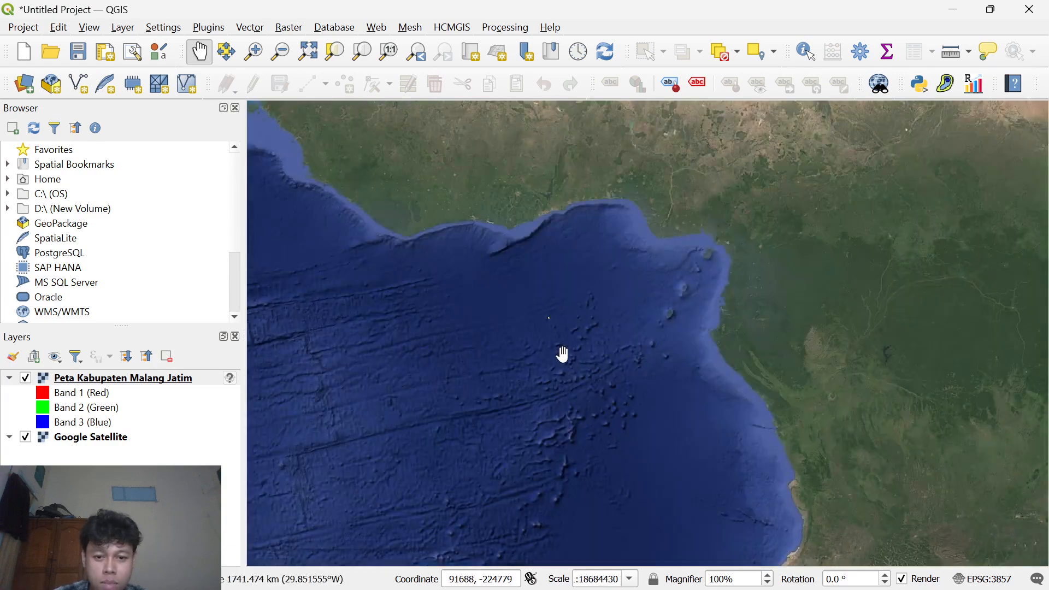
scroll(563, 354, down, 2)
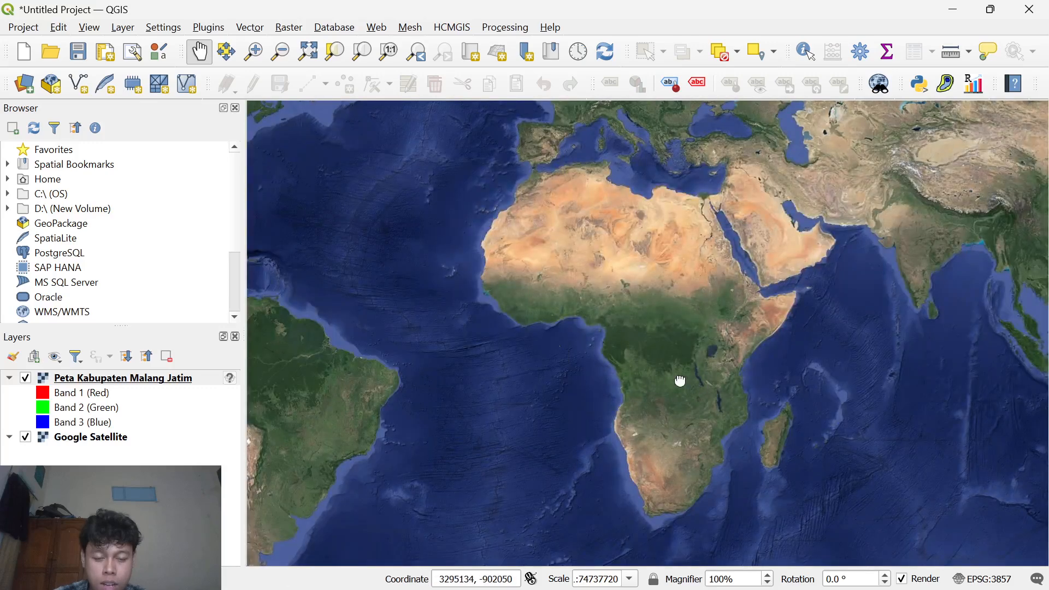
drag(679, 381, 621, 356)
drag(753, 397, 561, 382)
drag(765, 438, 604, 412)
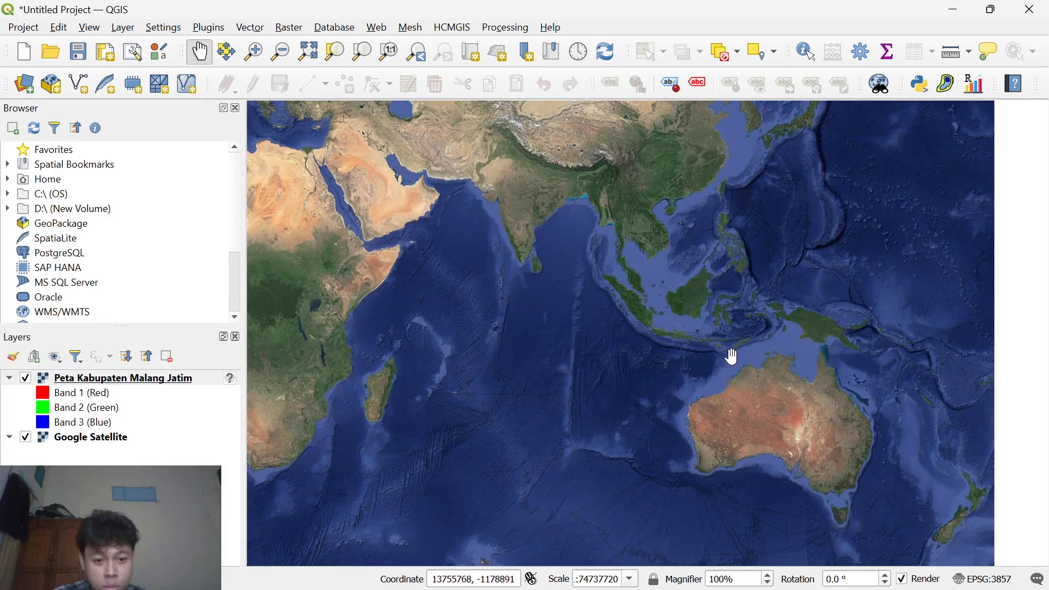
drag(634, 329, 812, 335)
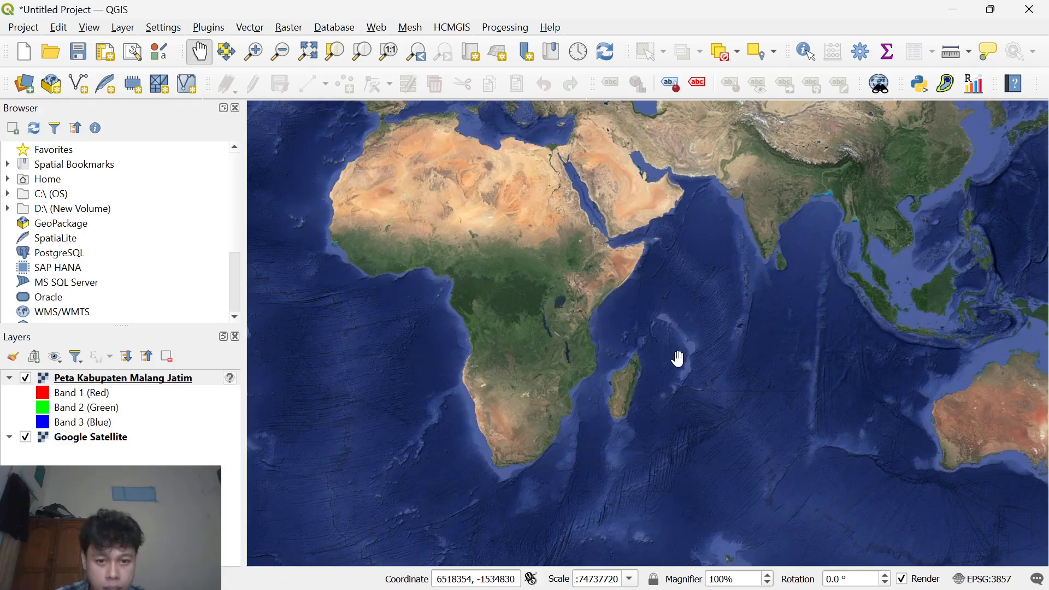
Step: Inspect the Malang map image up close once more, including its position and size against the surrounding basemap
scroll(418, 321, up, 7)
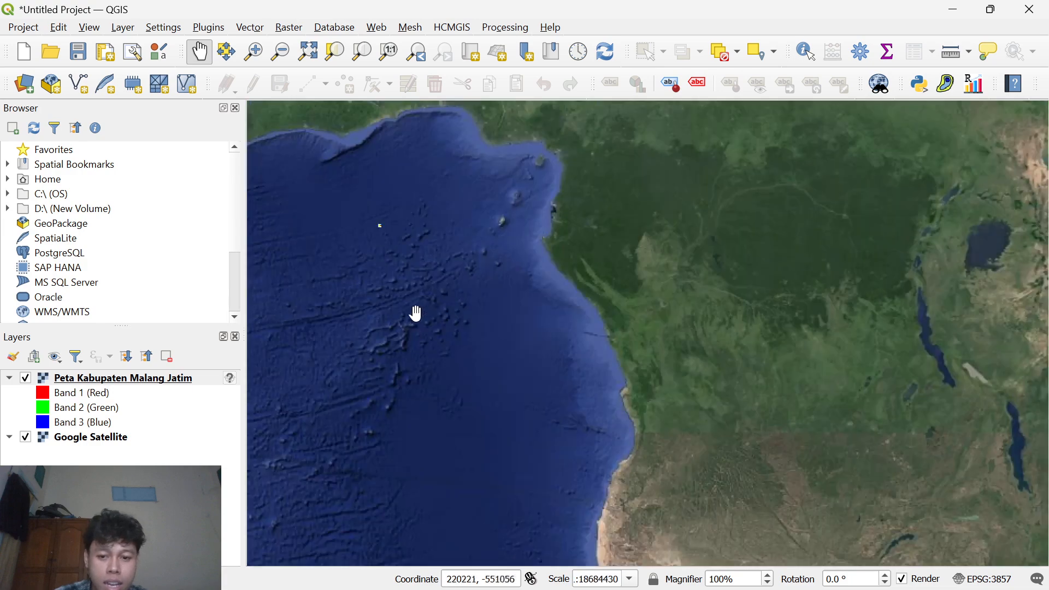
scroll(595, 333, up, 2)
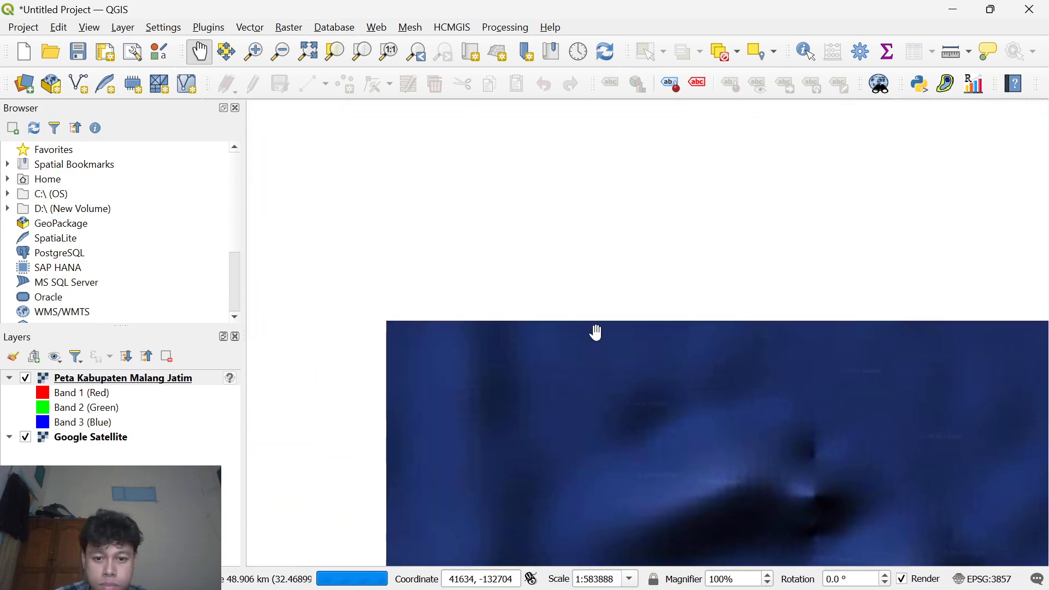
scroll(579, 327, down, 3)
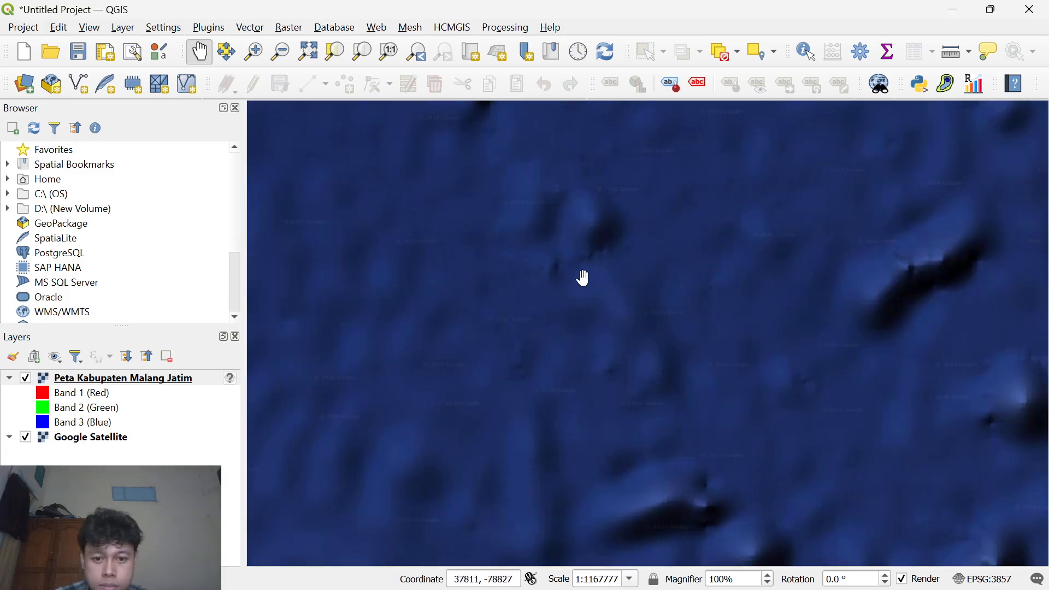
scroll(579, 282, down, 2)
drag(572, 257, 626, 348)
scroll(600, 360, up, 2)
scroll(601, 371, up, 3)
scroll(578, 417, up, 1)
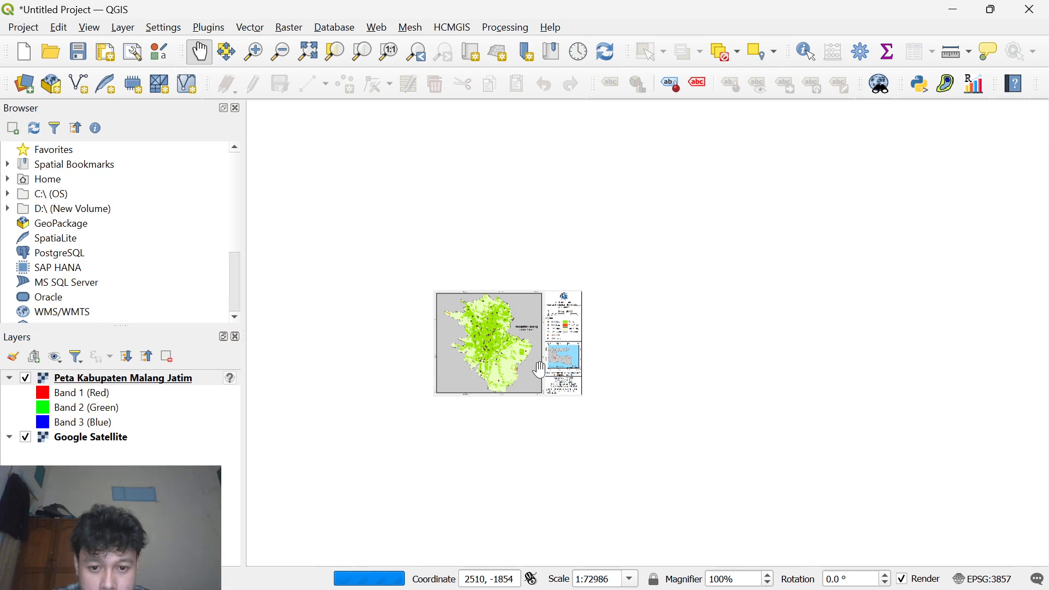
scroll(539, 370, down, 1)
scroll(547, 375, down, 1)
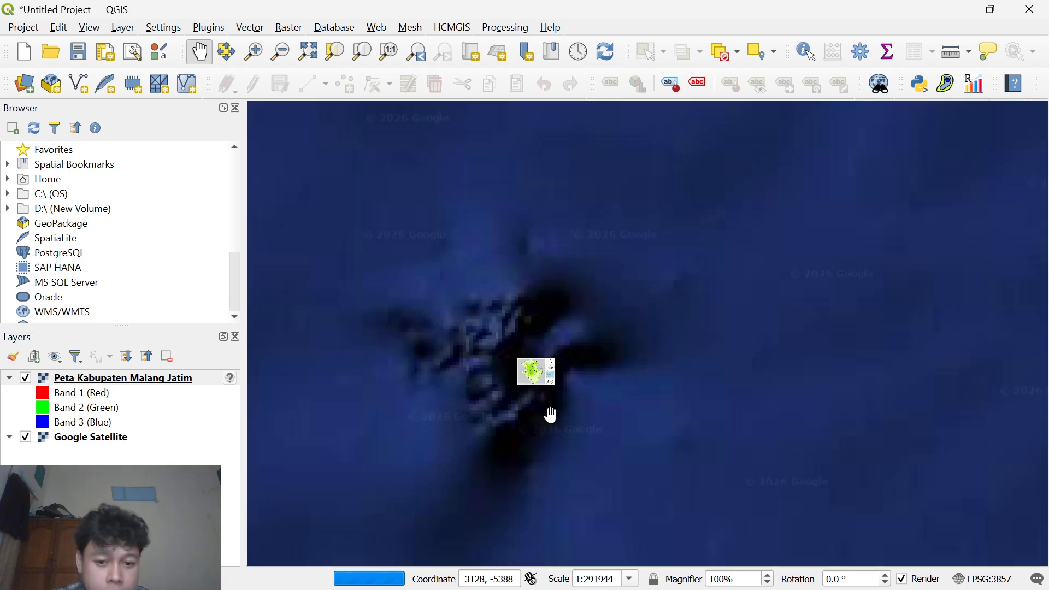
scroll(578, 432, down, 5)
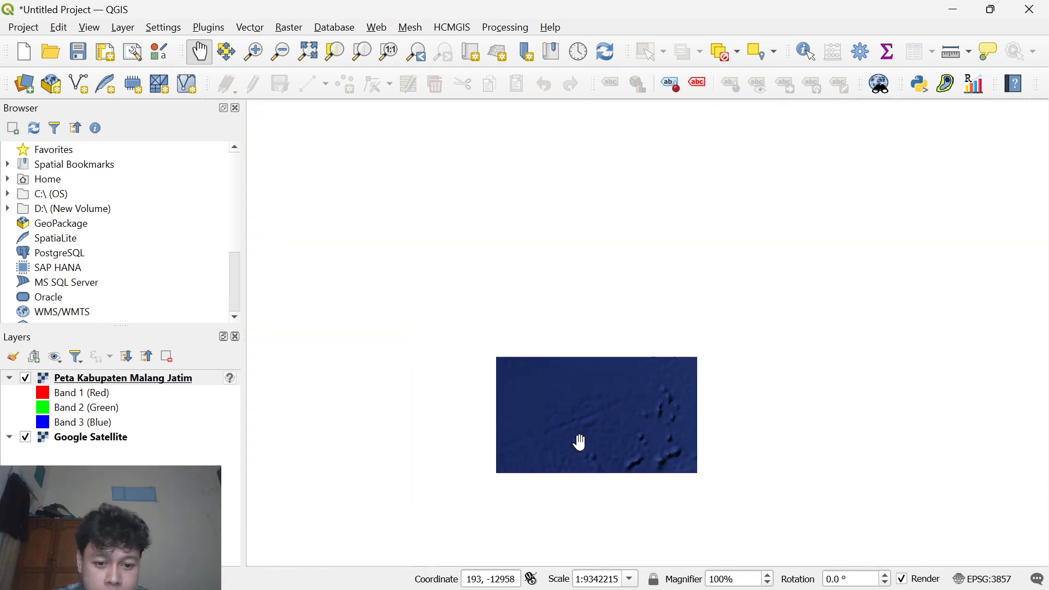
Step: Start the Georeferencer and load the Peta Kabupaten Malang Jatim PNG from the Downloads folder into it
scroll(648, 398, down, 3)
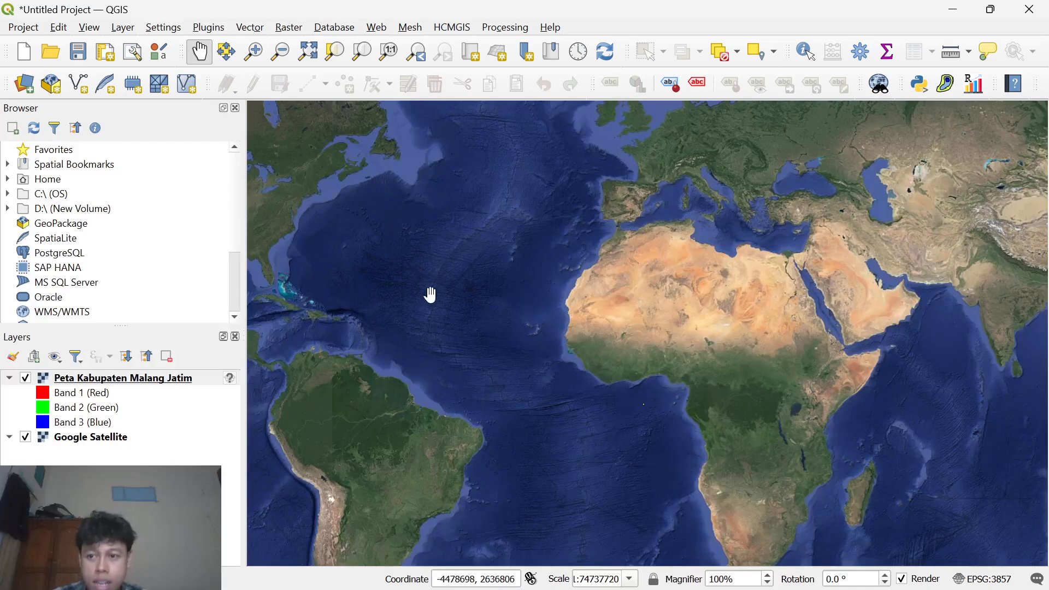
click(124, 28)
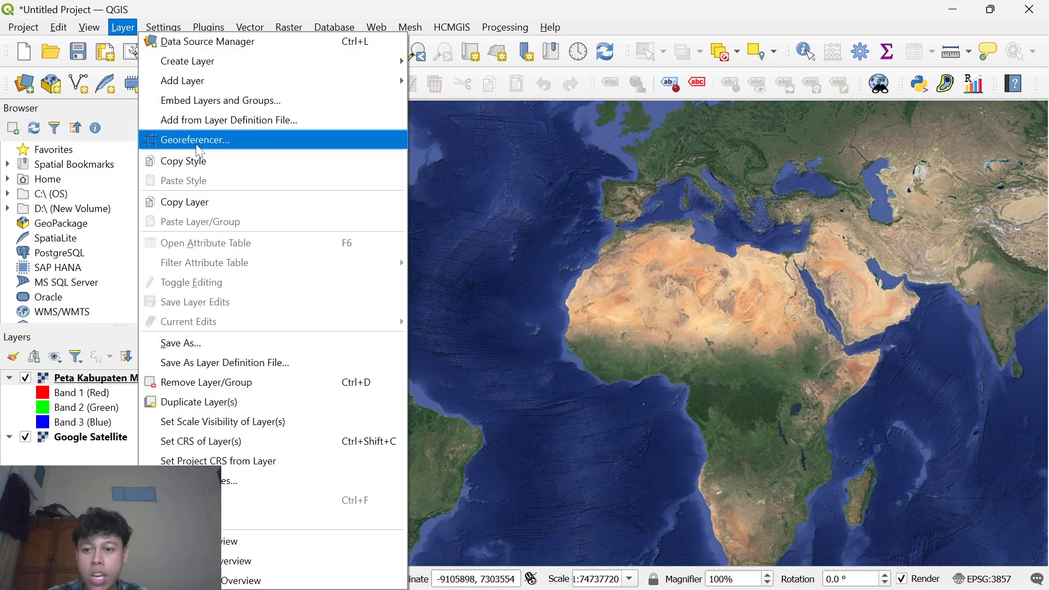
click(211, 143)
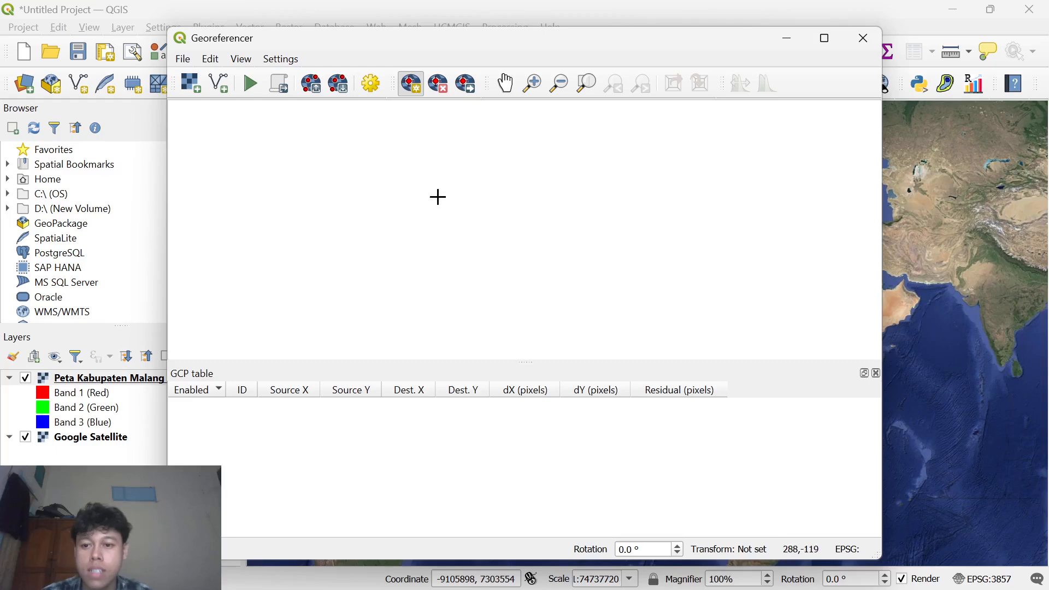
click(194, 86)
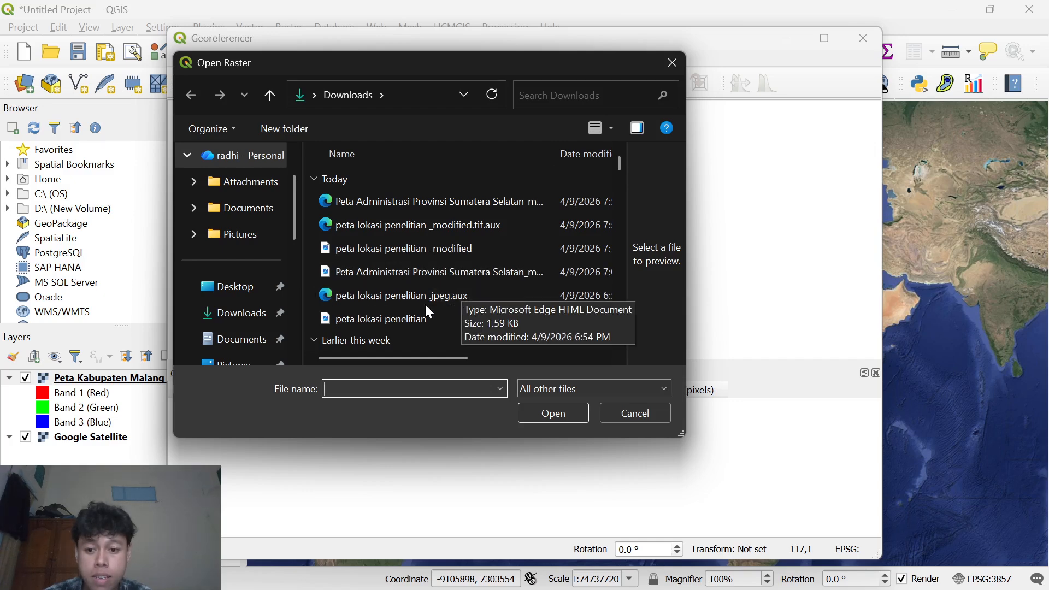
scroll(421, 292, down, 1)
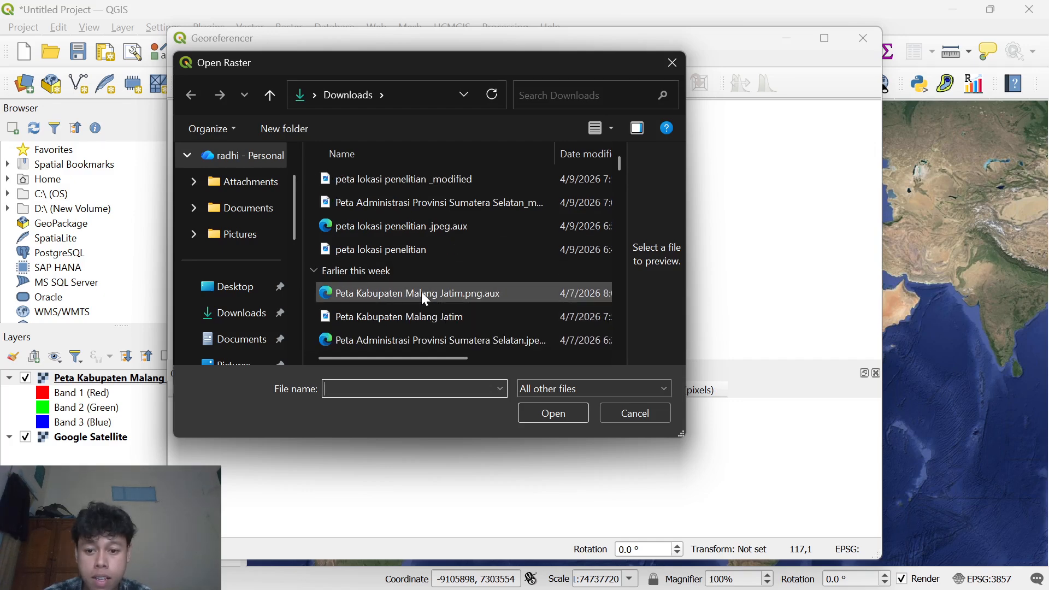
click(441, 316)
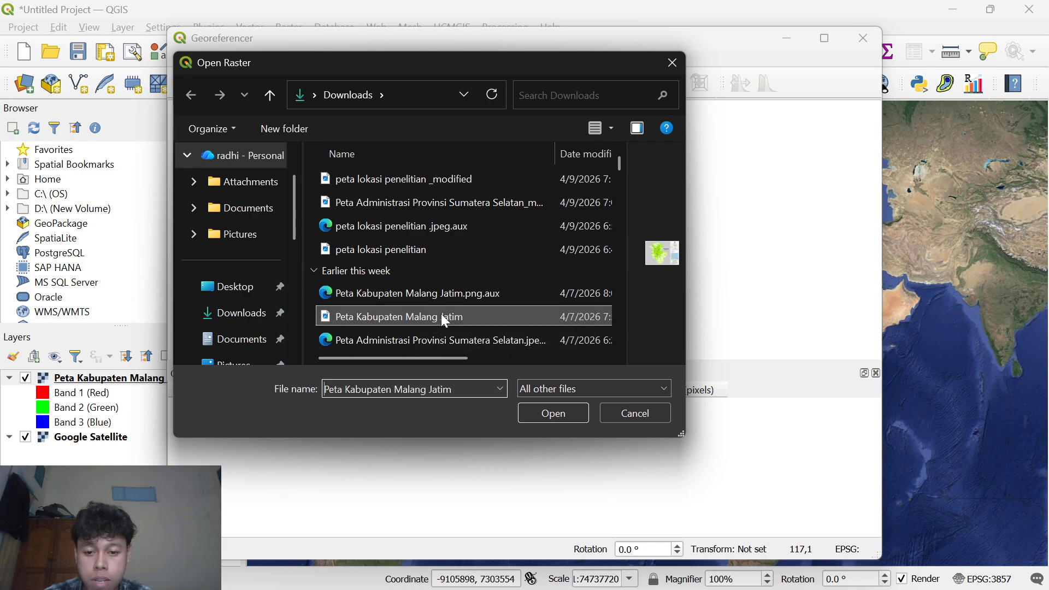
click(542, 414)
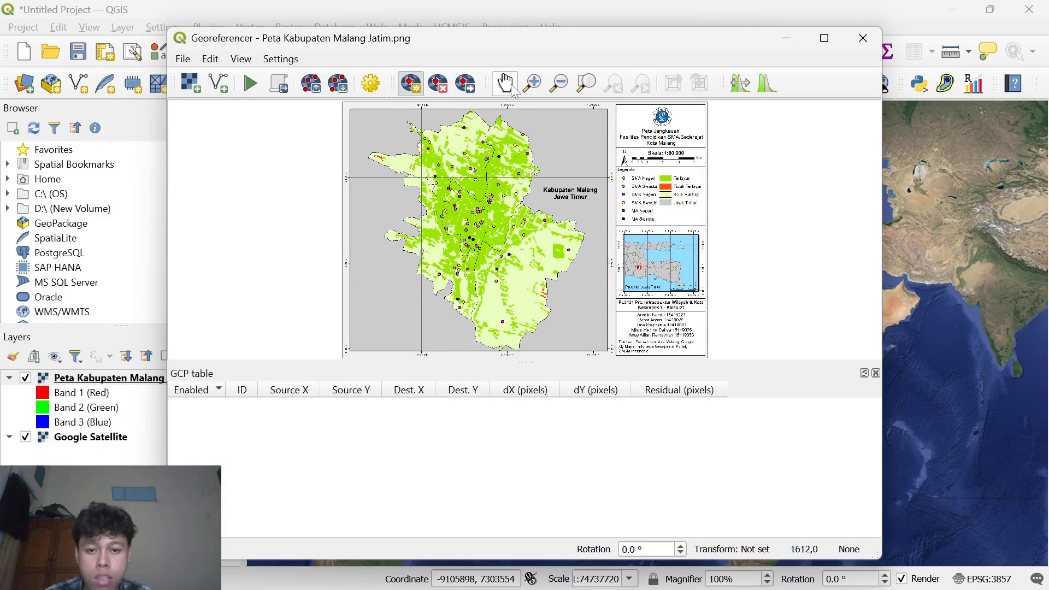
Step: Look over the whole Malang map sheet in the Georeferencer, including its frame, legend and inset map
click(509, 82)
mouse_move(530, 239)
mouse_down()
mouse_move(453, 232)
mouse_move(537, 221)
mouse_up()
scroll(537, 221, up, 5)
scroll(495, 260, down, 8)
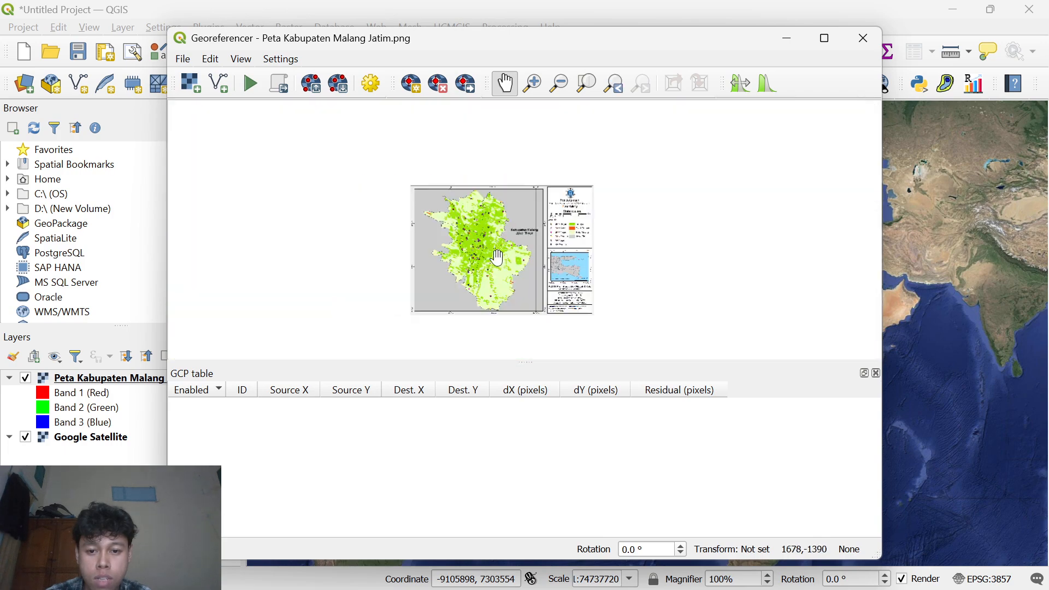
scroll(494, 260, up, 2)
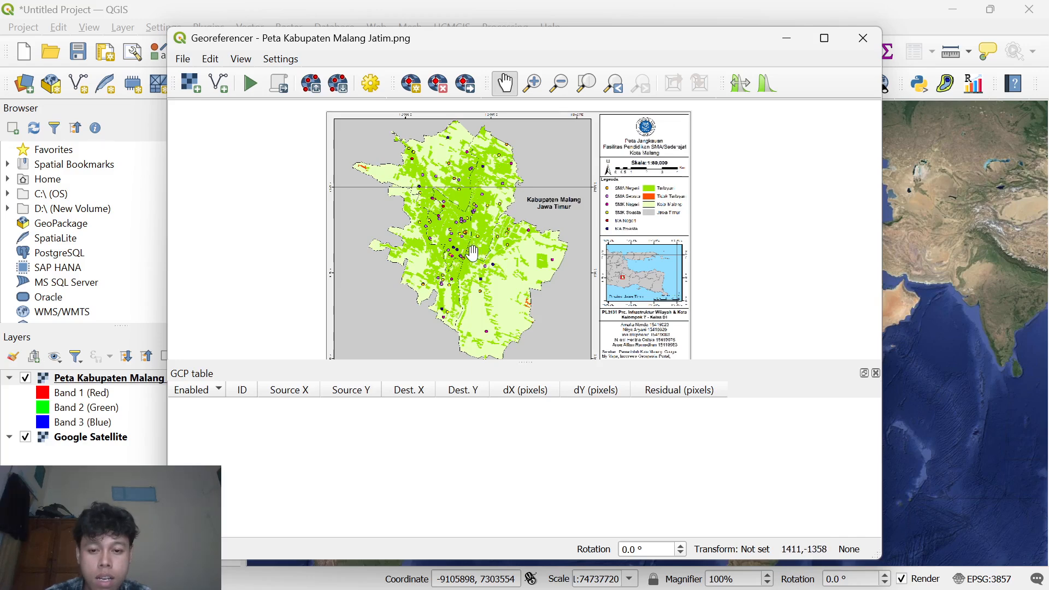
drag(470, 288, 467, 271)
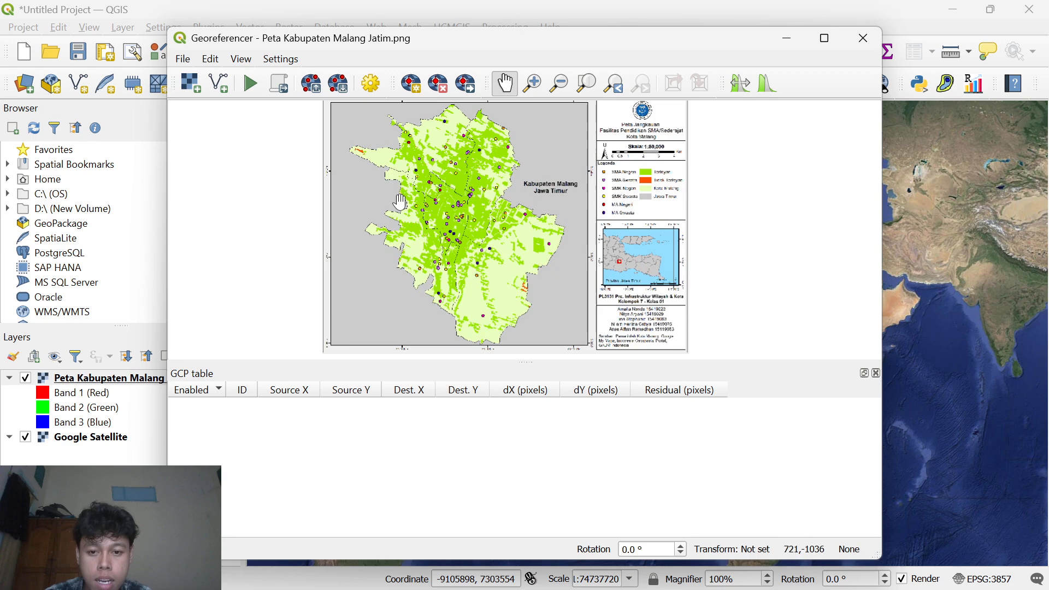
drag(440, 177, 463, 228)
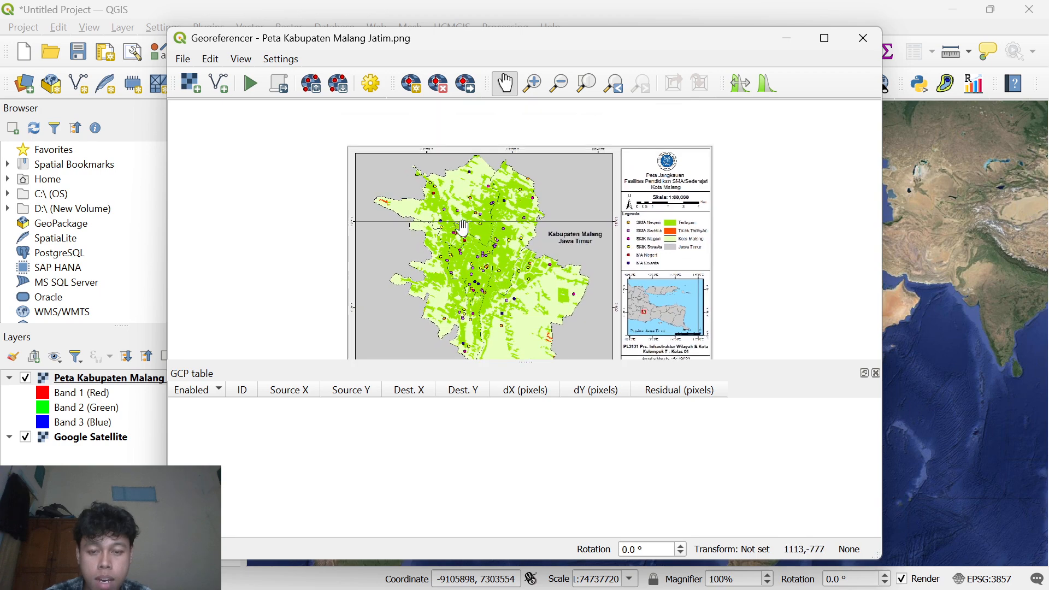
drag(557, 293, 518, 277)
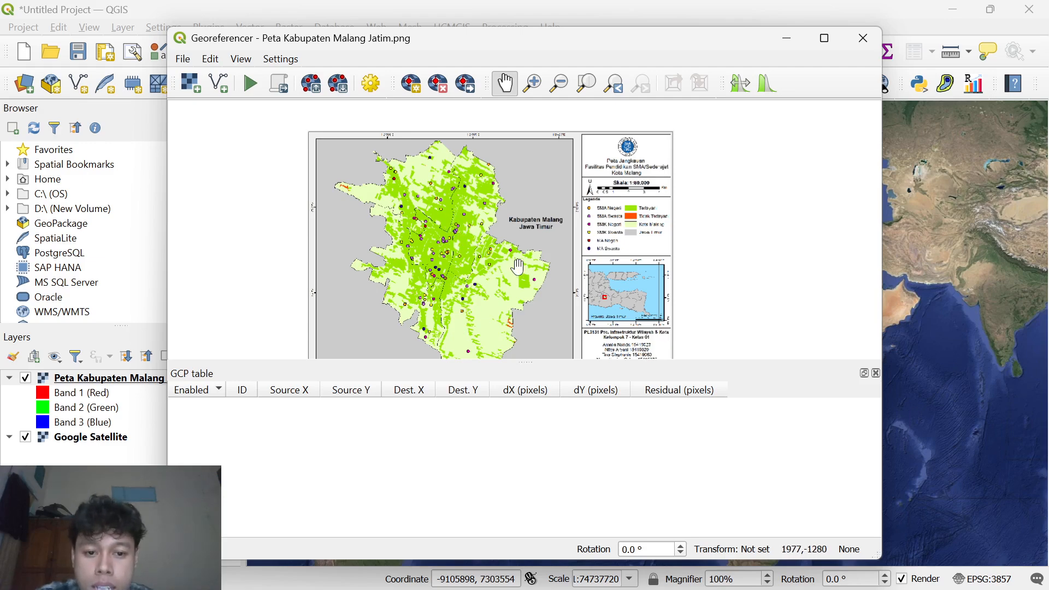
drag(488, 264, 520, 290)
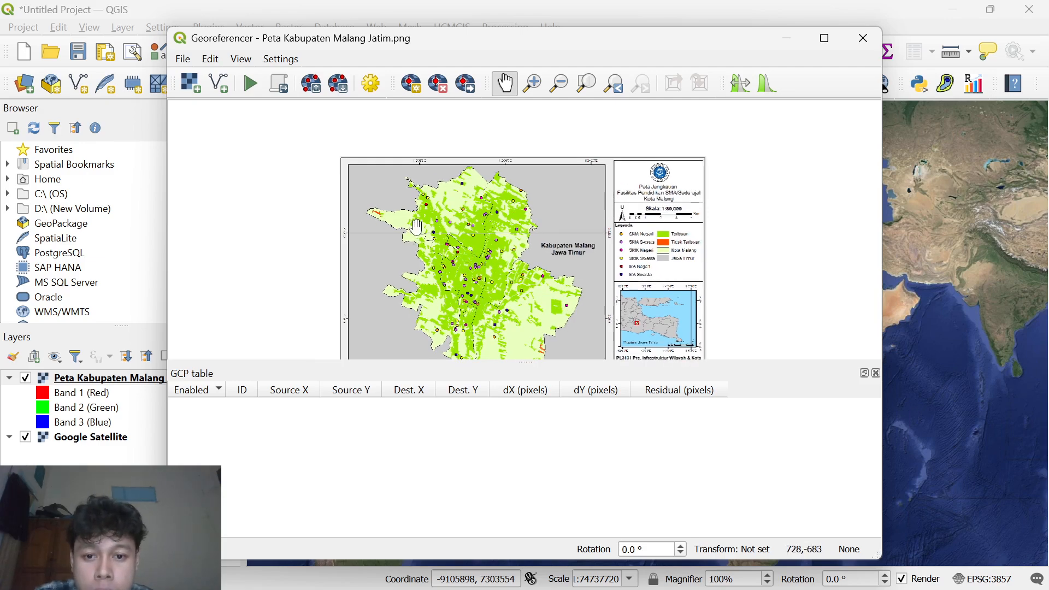
Step: Examine the longitude and latitude labels along the Malang map's frame and the graticule lines they belong to
scroll(476, 267, up, 3)
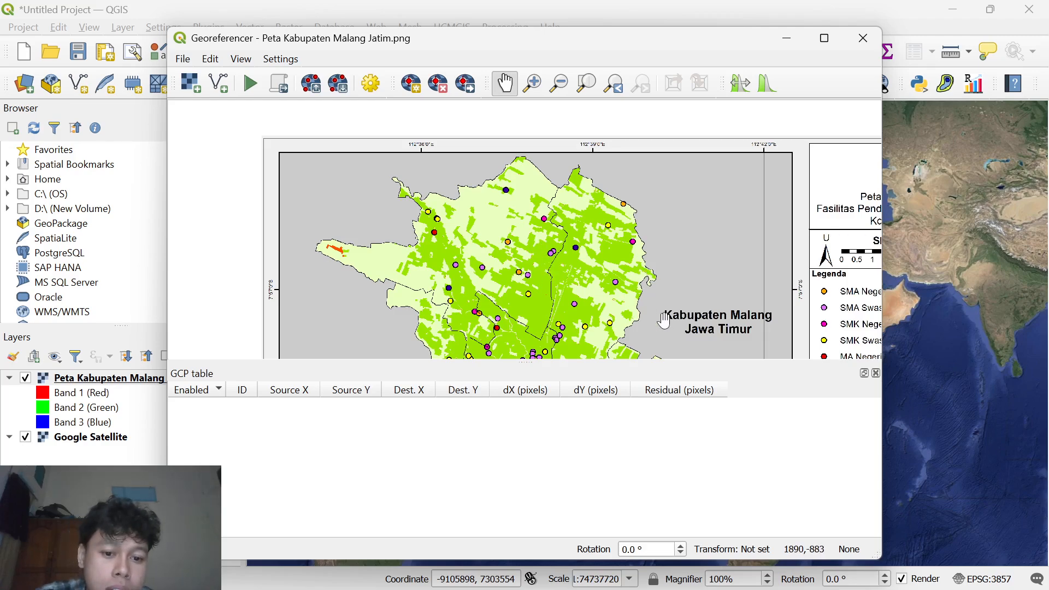
drag(680, 321, 564, 303)
drag(469, 321, 577, 328)
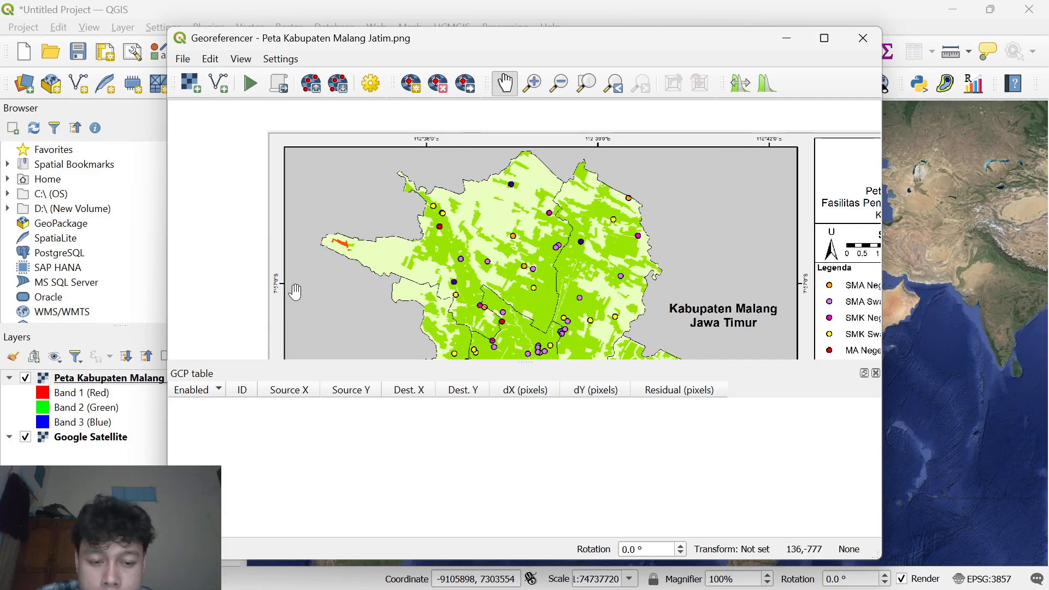
scroll(286, 287, down, 1)
scroll(317, 268, up, 1)
drag(373, 195, 368, 270)
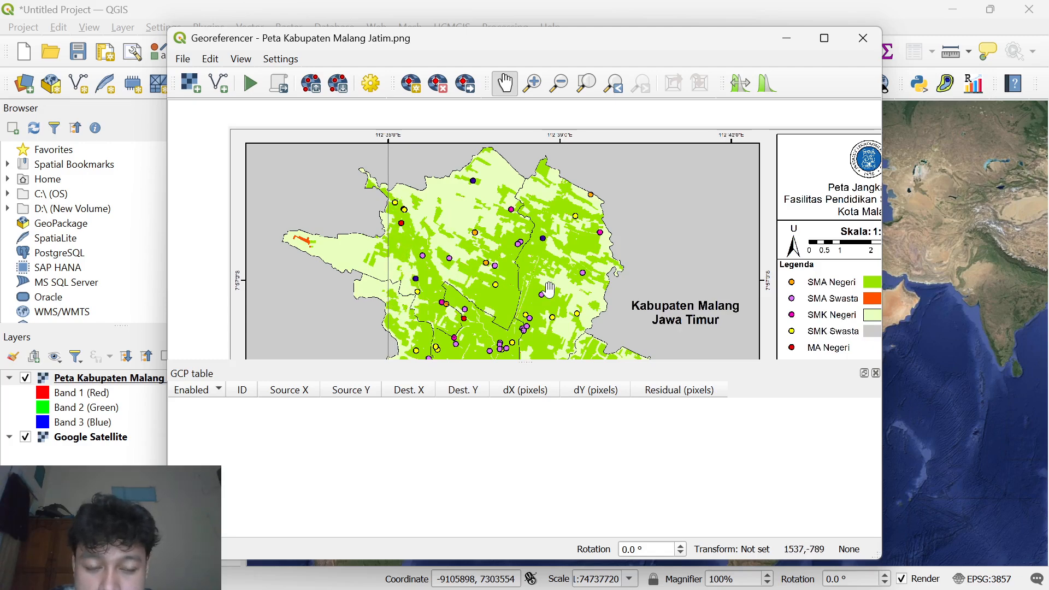
scroll(355, 291, up, 1)
drag(469, 248, 452, 344)
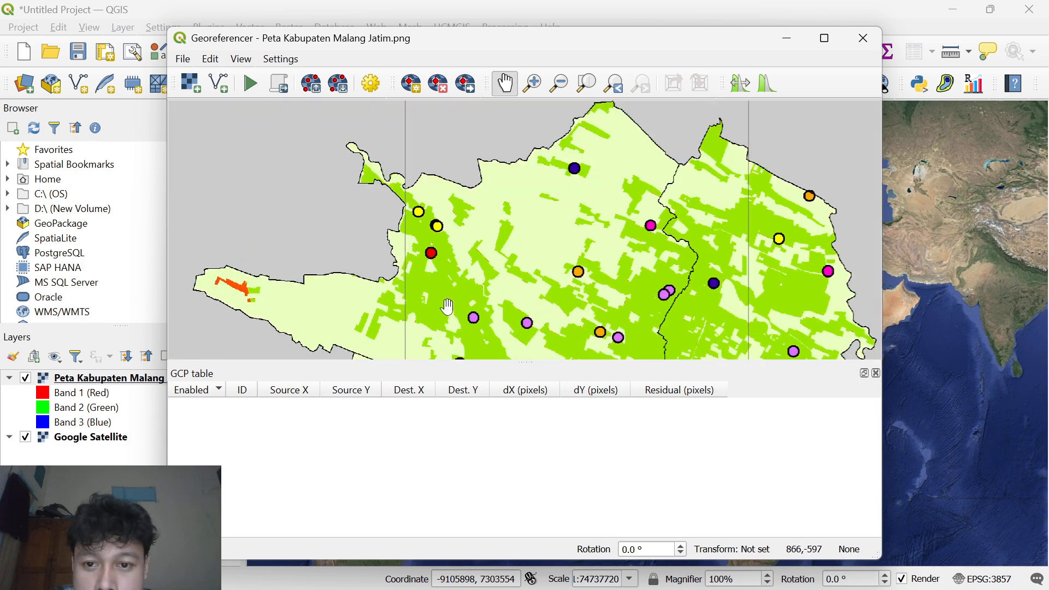
mouse_move(451, 224)
mouse_down()
mouse_move(460, 334)
mouse_move(439, 225)
mouse_up()
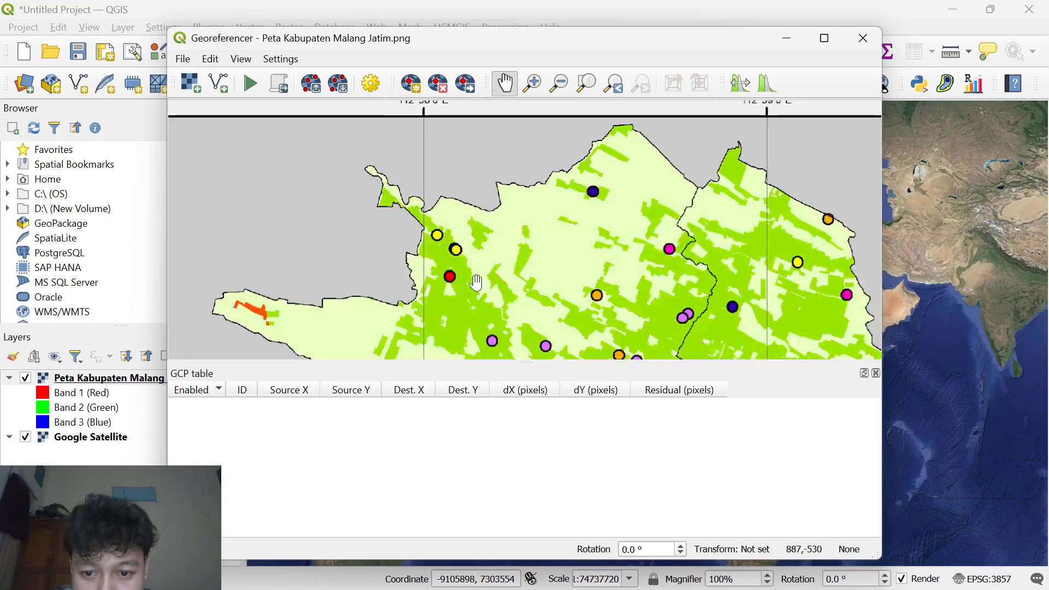
drag(468, 339, 499, 214)
drag(195, 279, 303, 280)
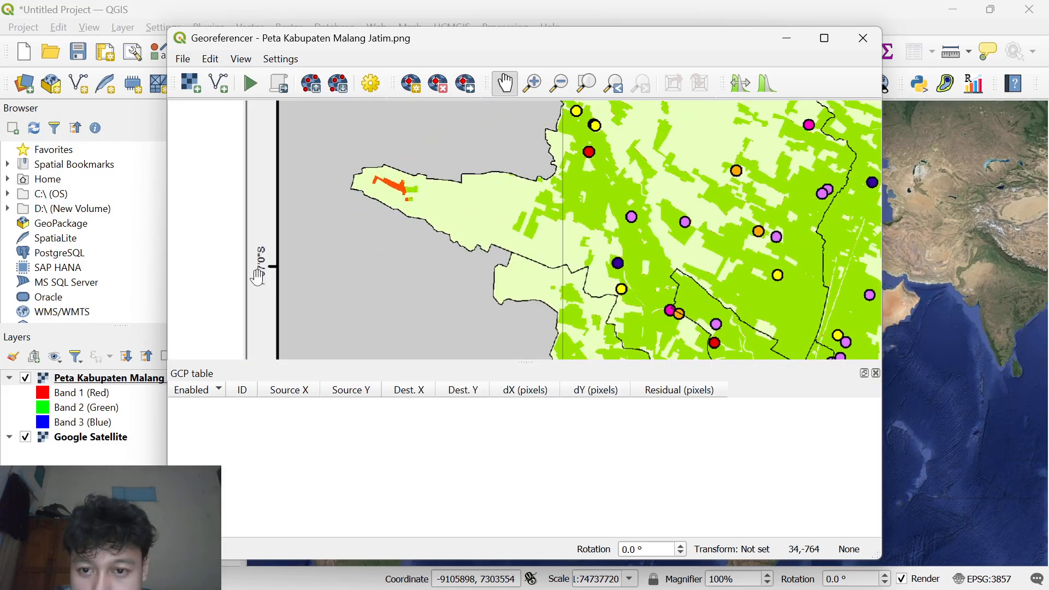
scroll(349, 302, up, 4)
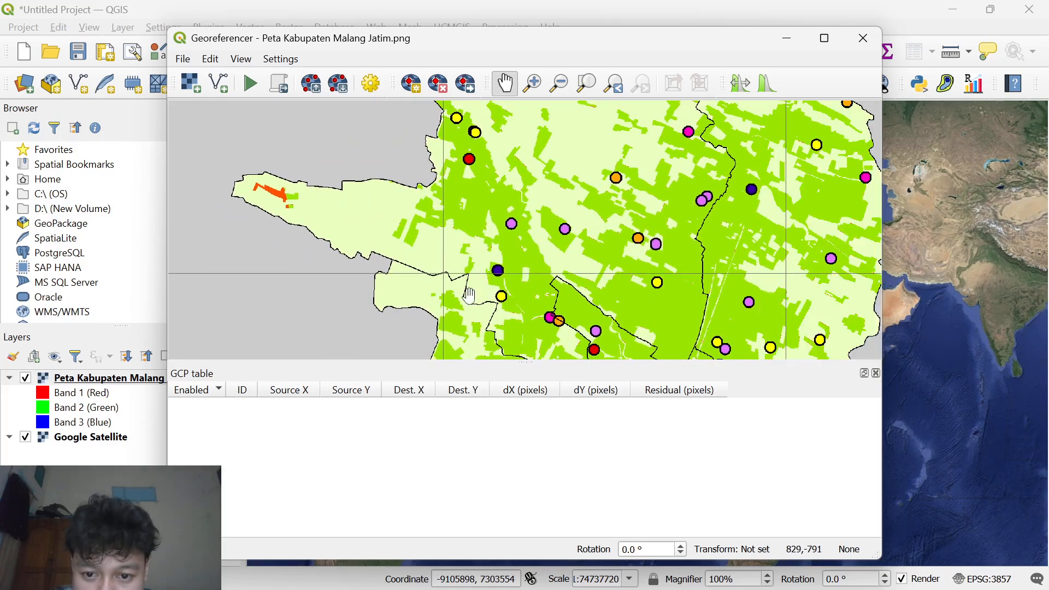
scroll(404, 249, up, 3)
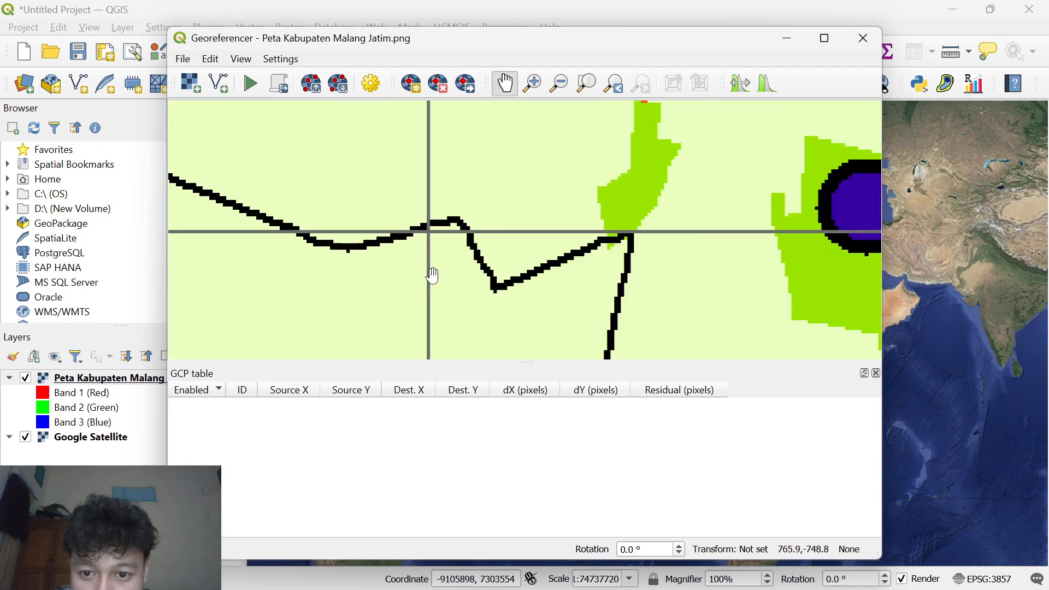
scroll(420, 256, up, 1)
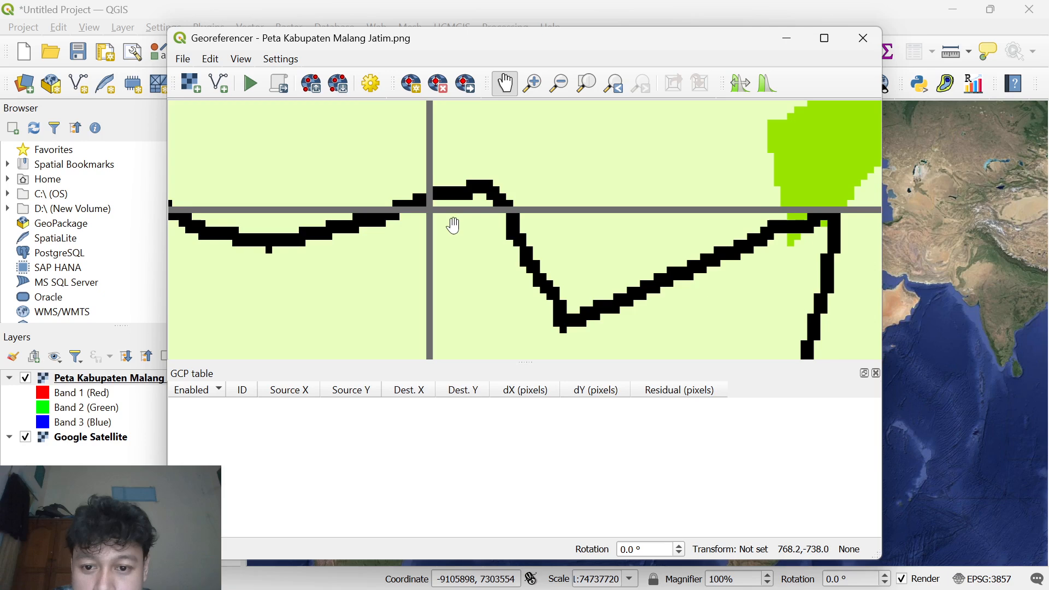
drag(453, 224, 462, 266)
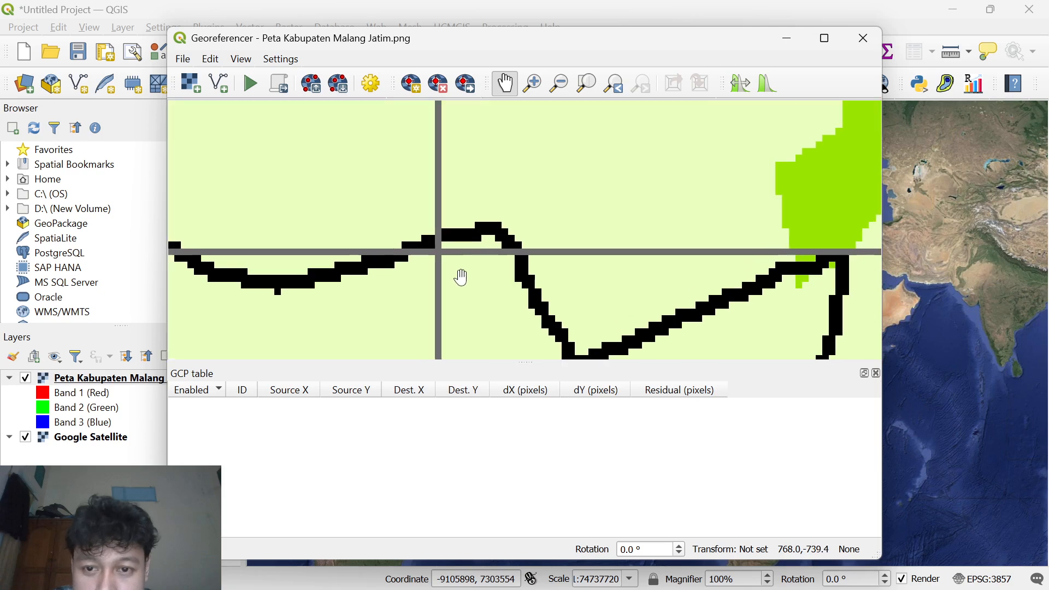
click(414, 88)
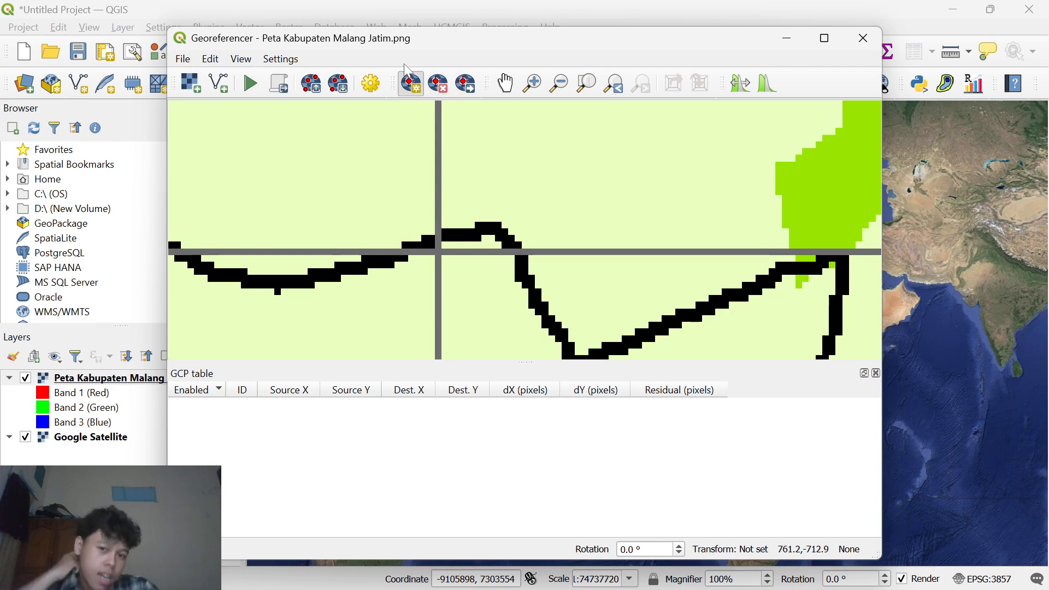
right_click(408, 61)
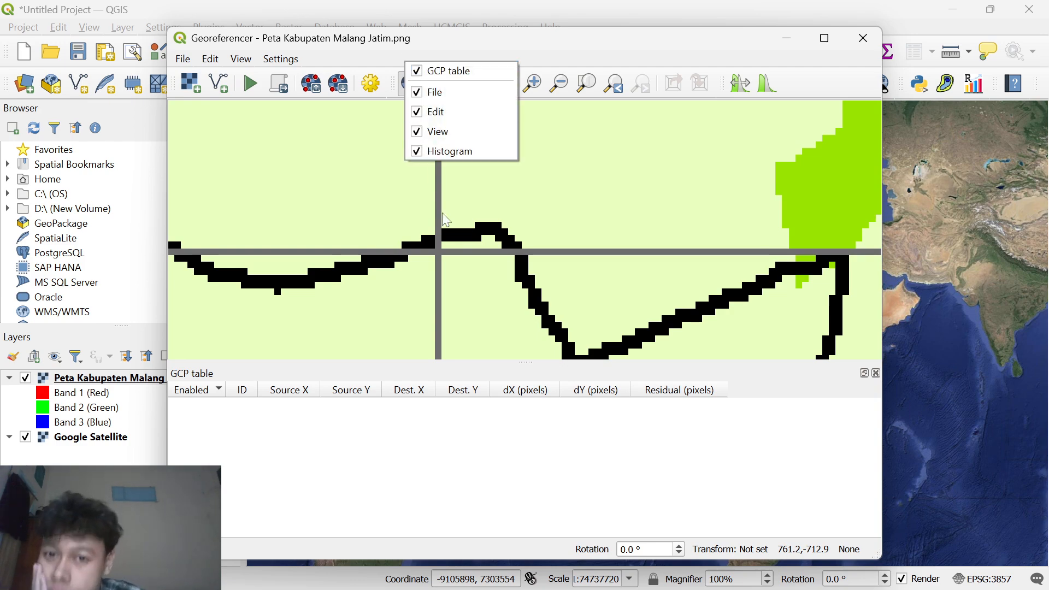
click(585, 44)
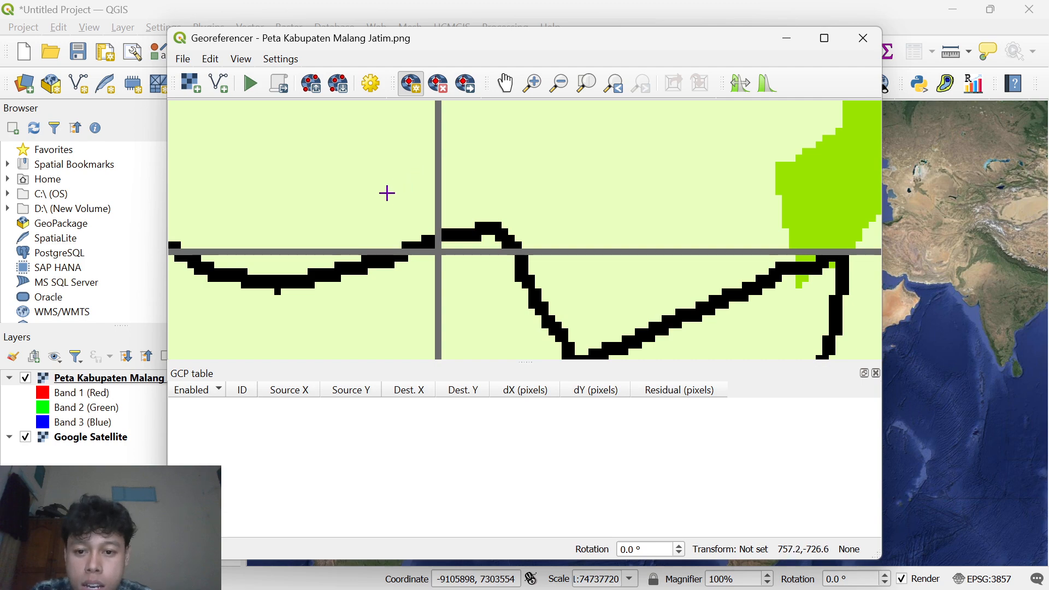
click(438, 252)
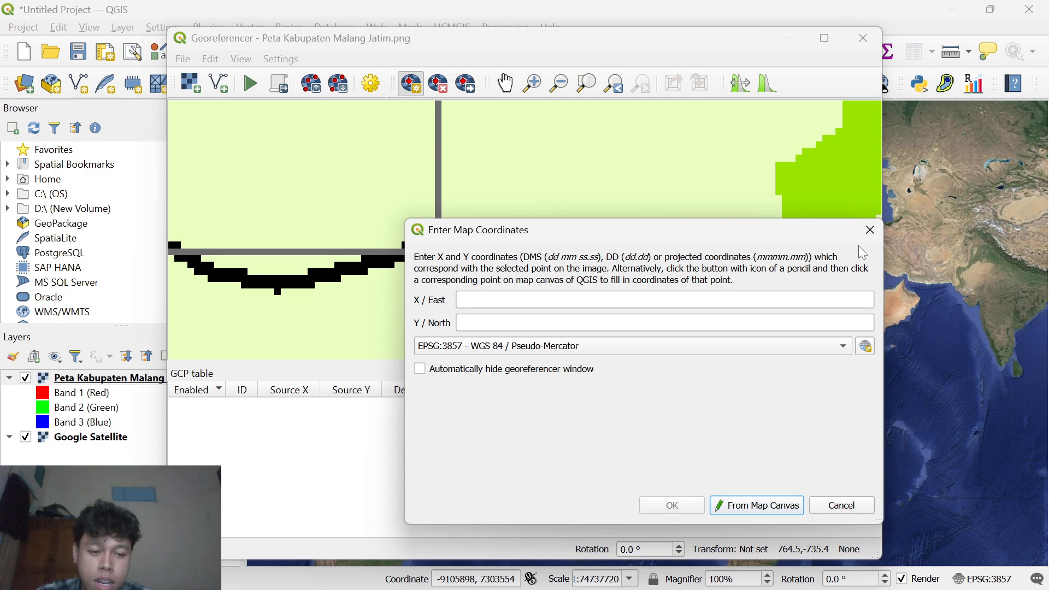
click(869, 231)
Step: Add the first control point at the northwestern graticule intersection of the Malang map, at the centre of the crossing lines
click(505, 83)
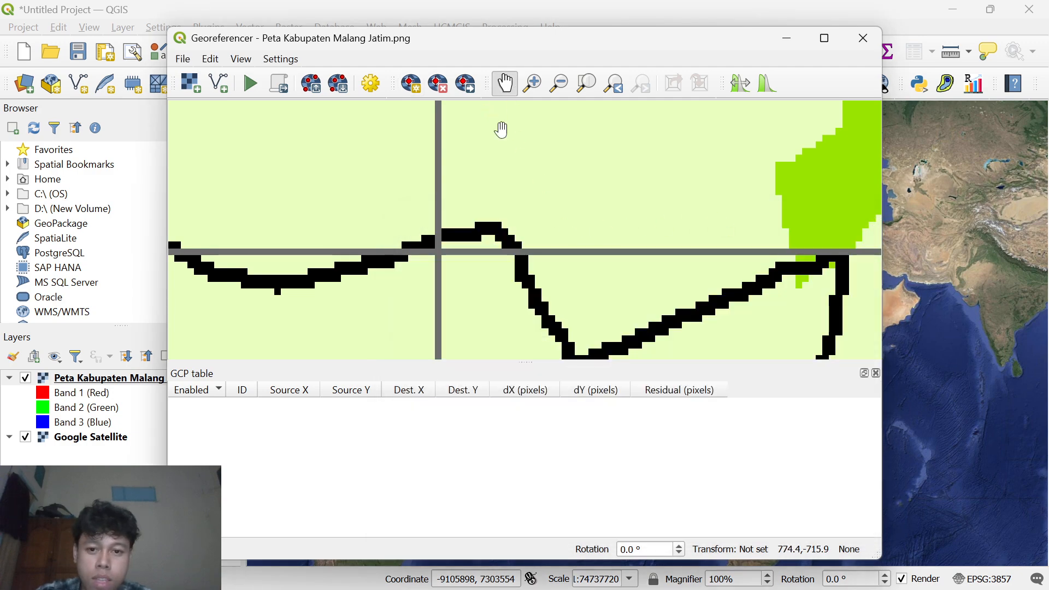
scroll(484, 185, down, 3)
scroll(484, 177, down, 6)
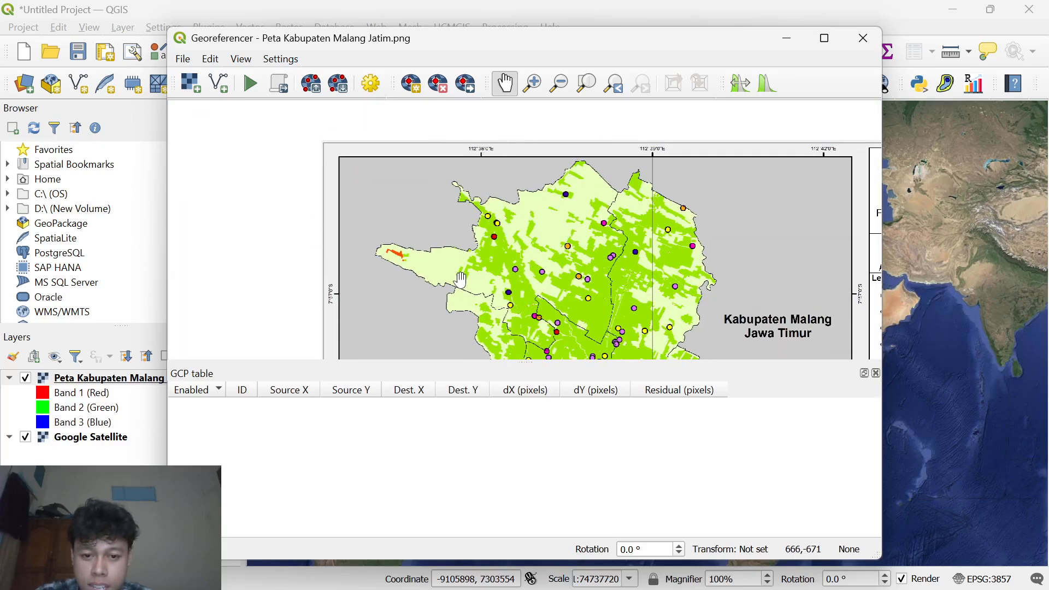
drag(613, 201, 480, 211)
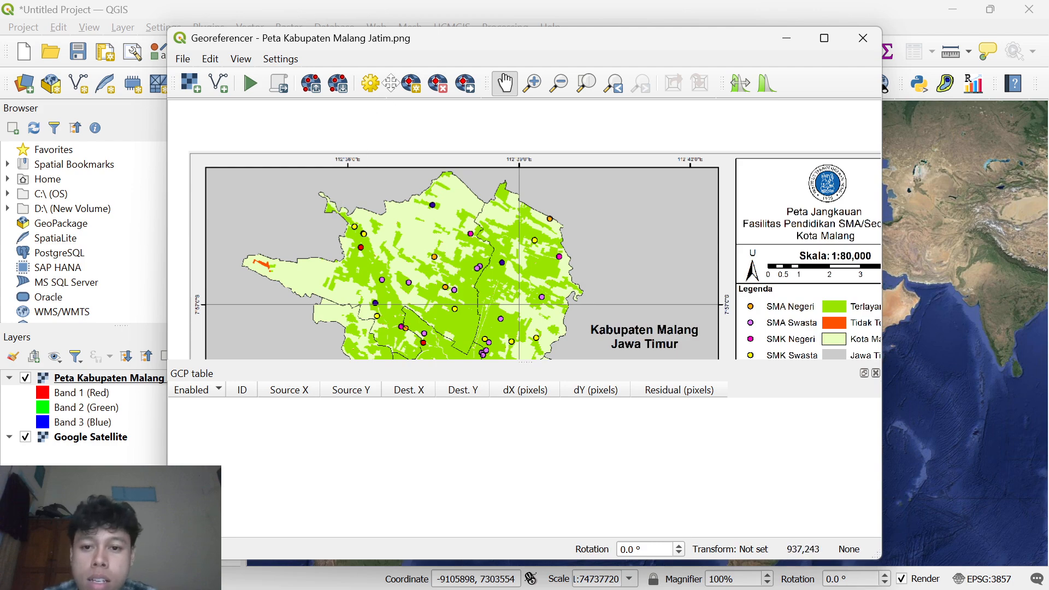
drag(342, 318, 410, 280)
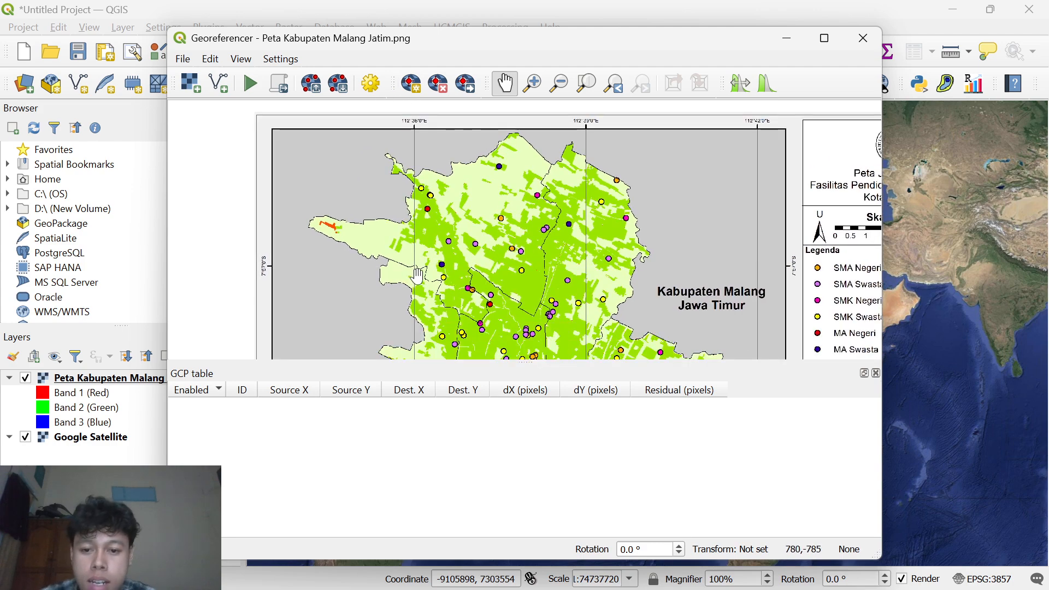
scroll(410, 280, up, 1)
scroll(410, 281, up, 1)
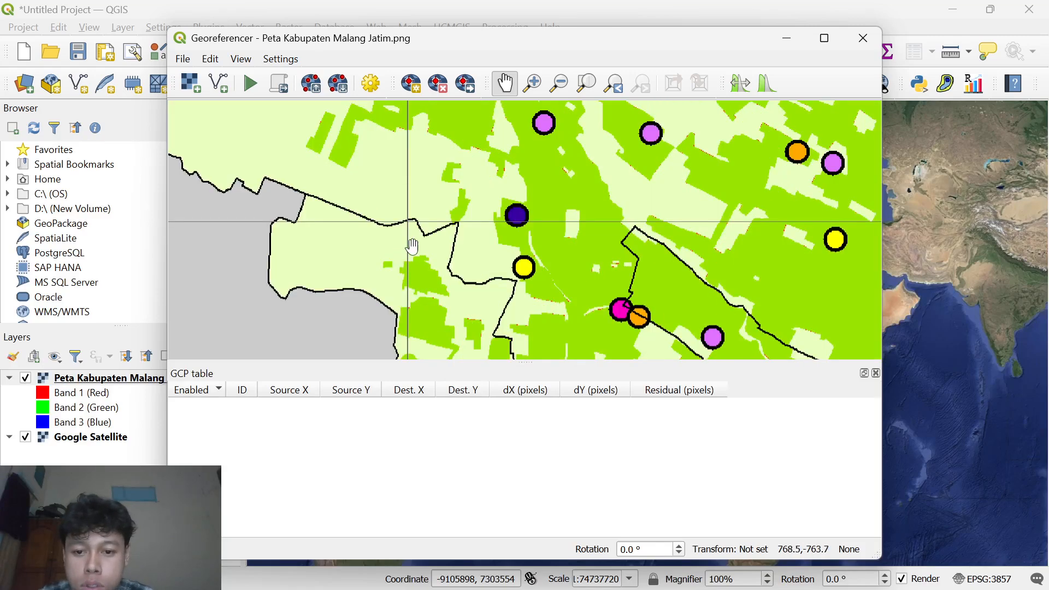
drag(412, 252, 419, 272)
scroll(421, 272, up, 1)
scroll(415, 238, up, 1)
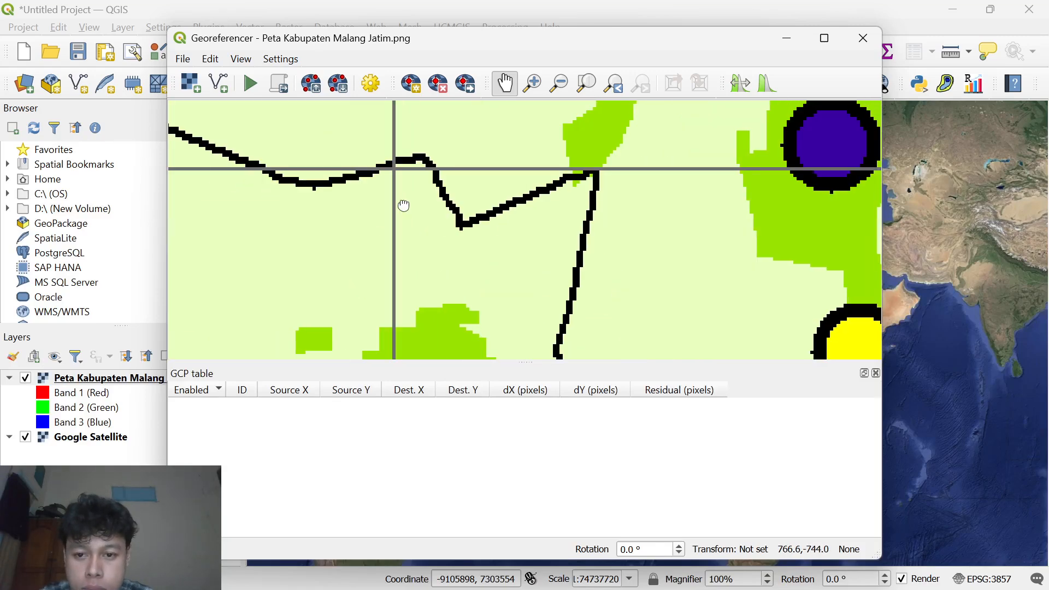
scroll(404, 208, up, 1)
scroll(437, 253, up, 1)
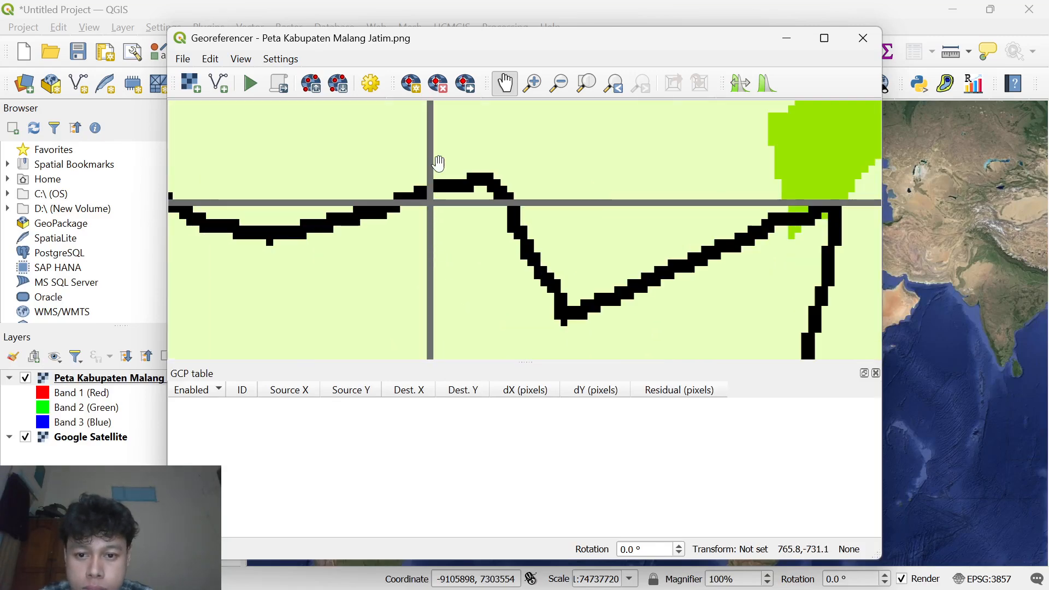
click(415, 88)
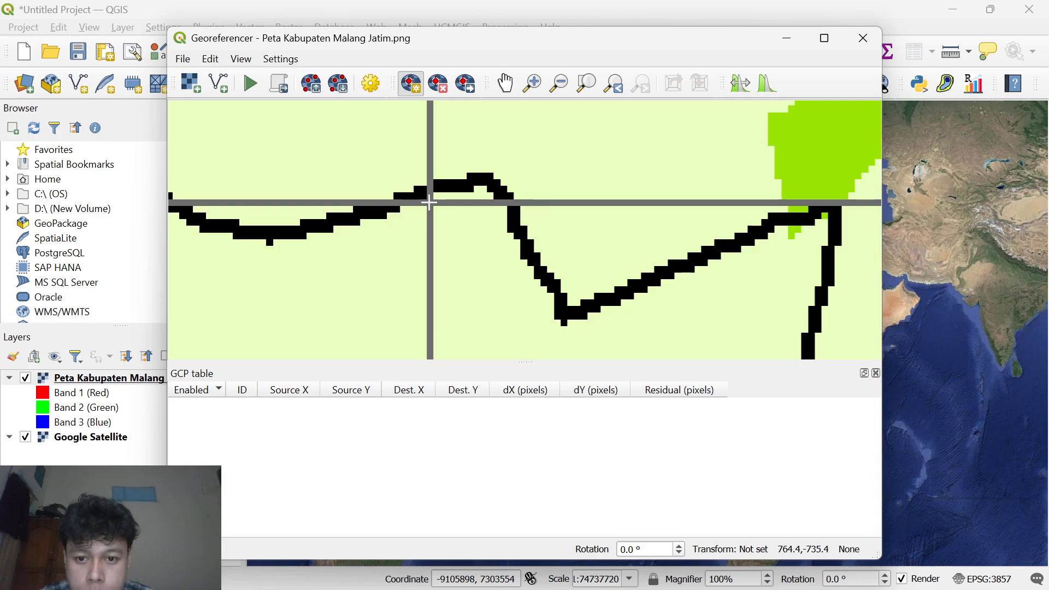
click(430, 203)
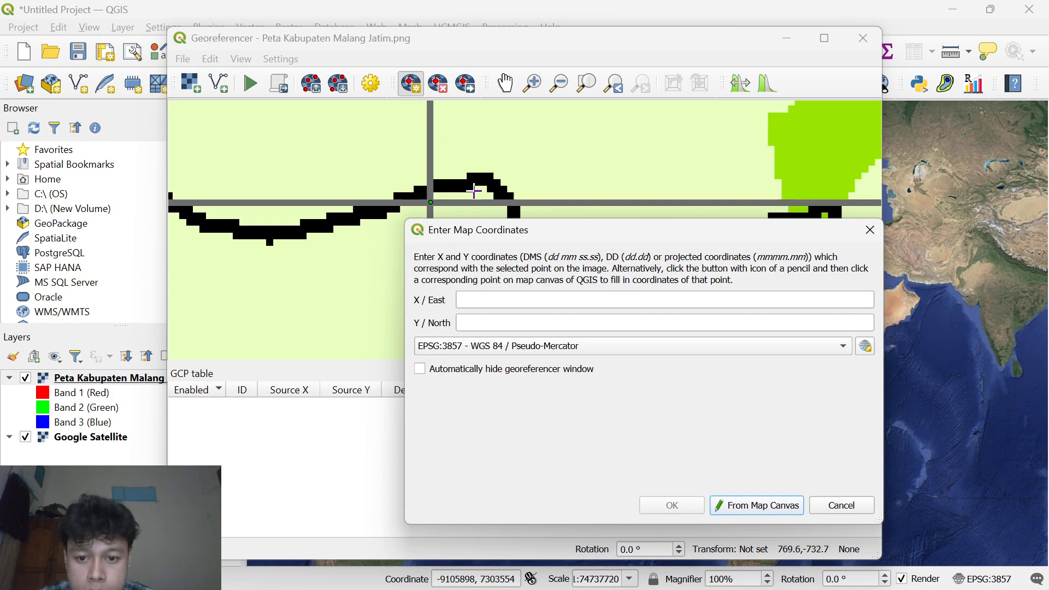
Step: Assign the northwestern control point X 112 36 0 and Y -7 57 0 in the default CRS EPSG:4326 - WGS 84
click(513, 299)
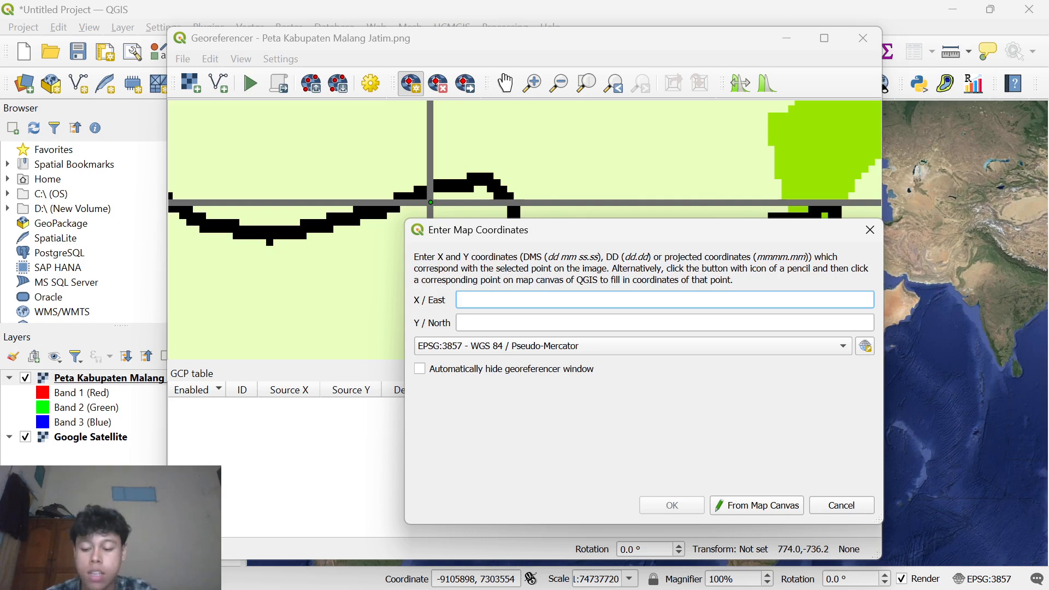
text(112 36 0)
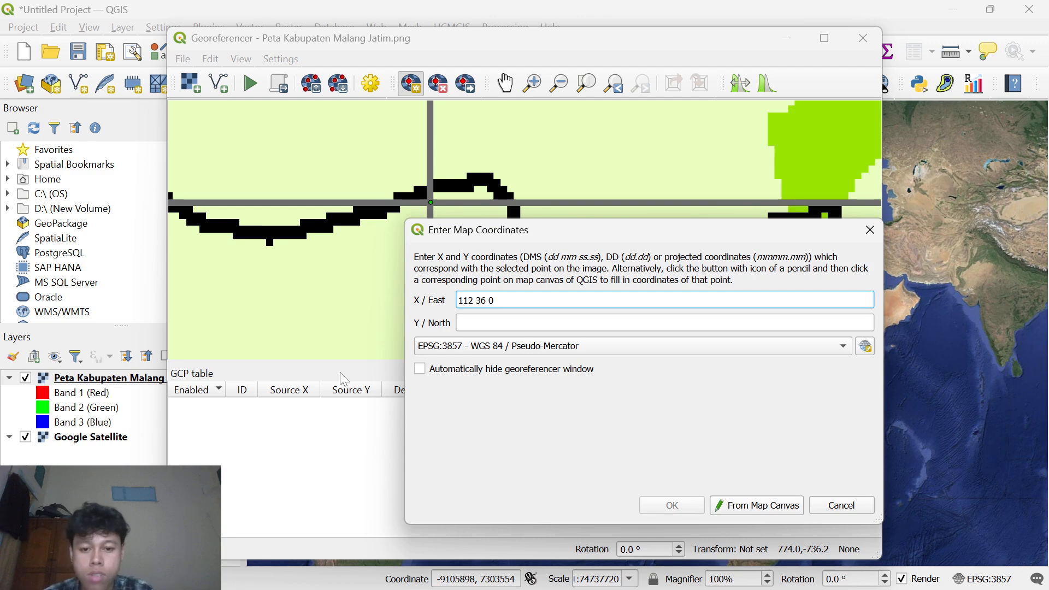
key(Tab)
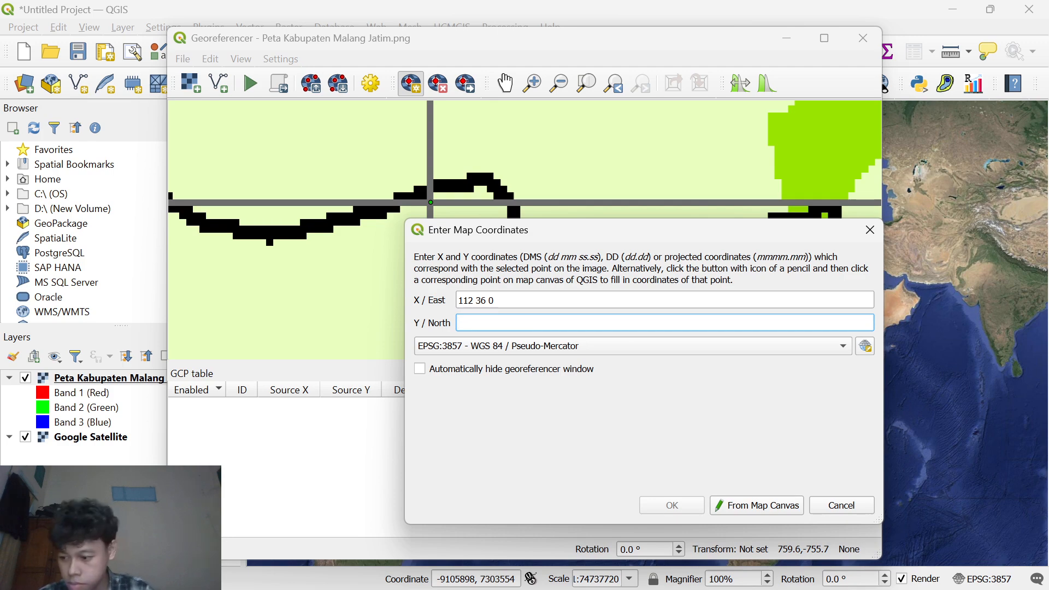
text(-)
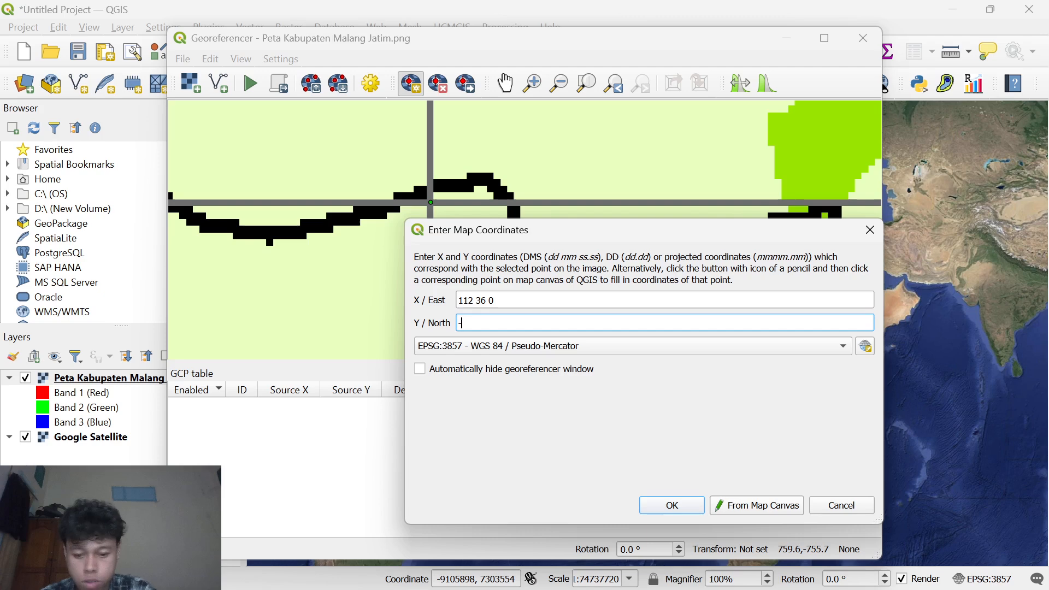
text(7 57 0)
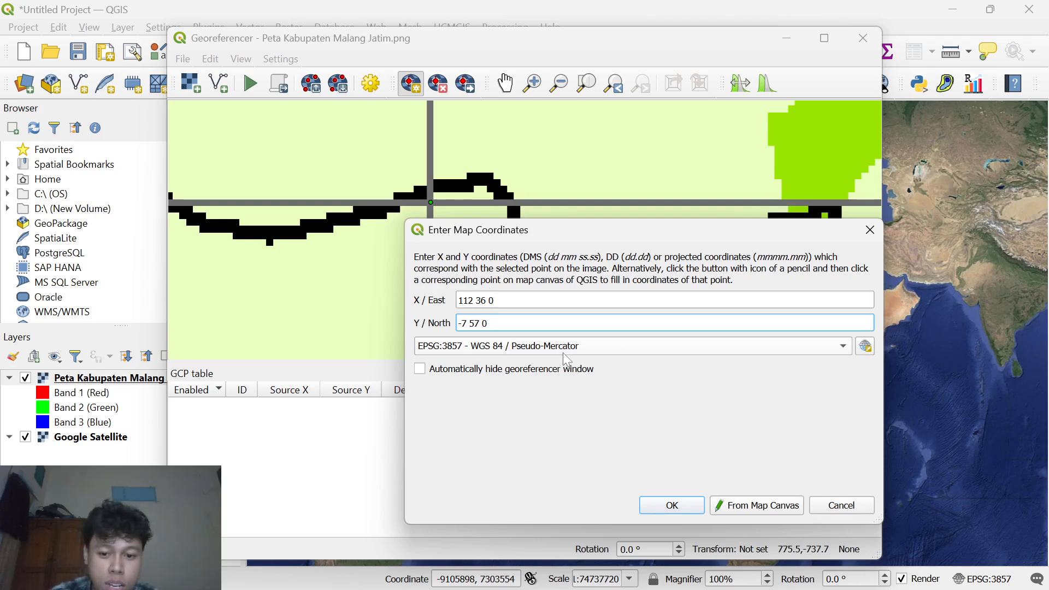
click(840, 347)
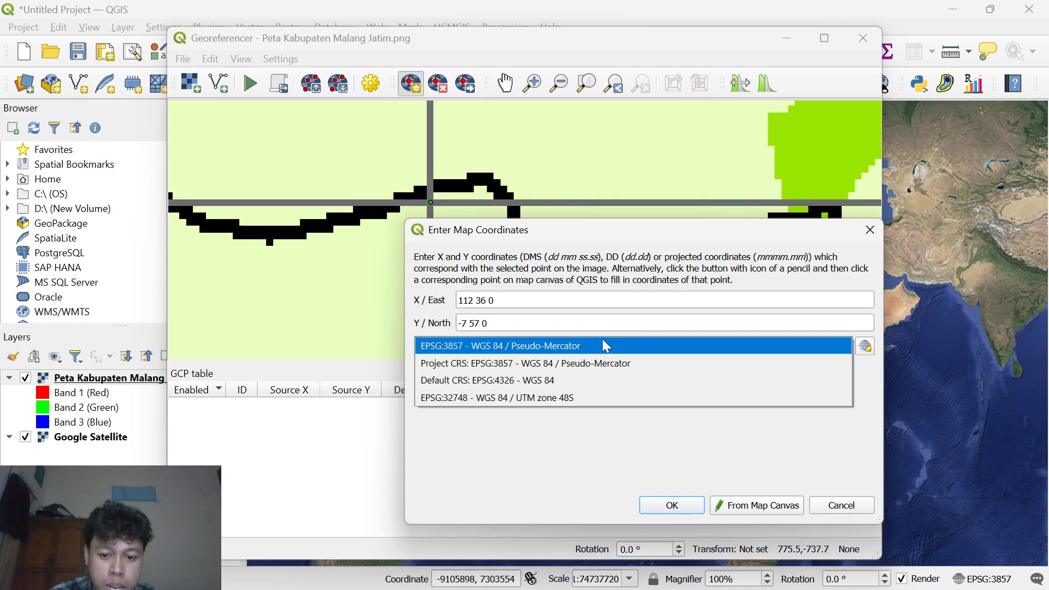
click(530, 386)
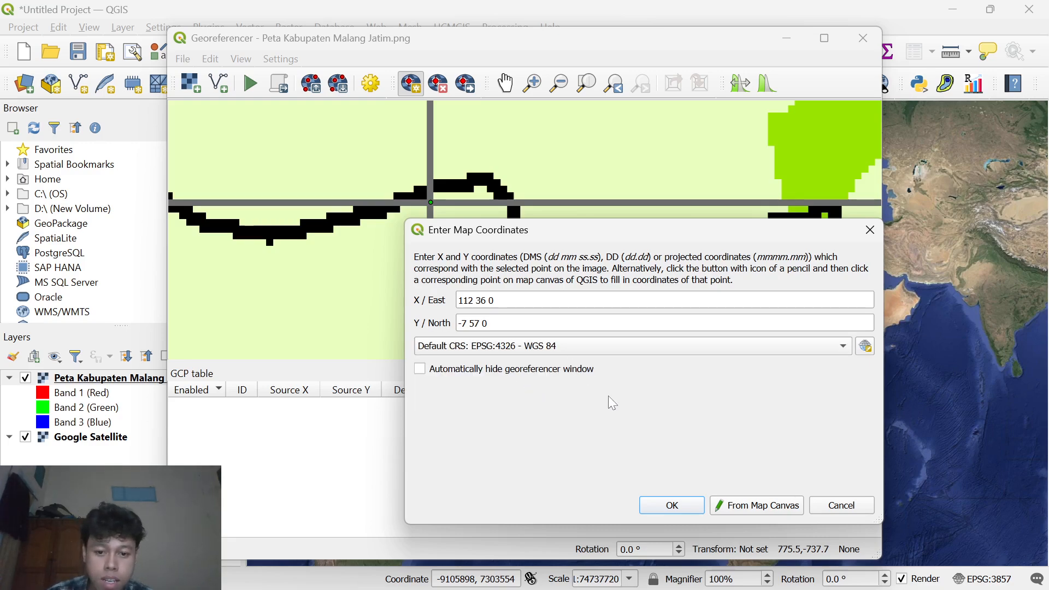
click(656, 503)
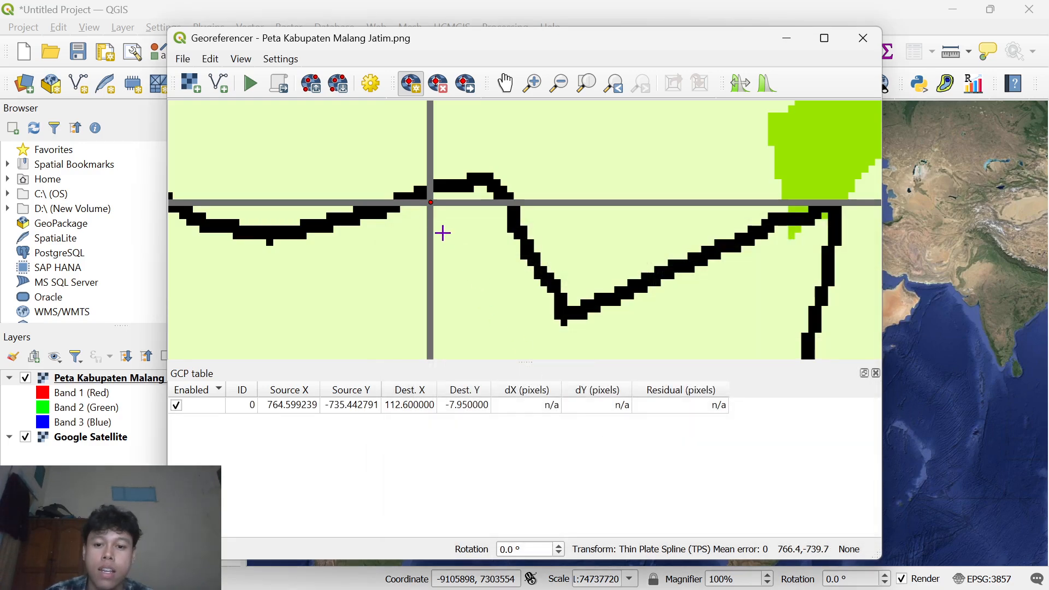
Step: Add a second control point at the map's northeastern graticule intersection, at the centre of the crossing lines
click(506, 83)
scroll(561, 252, down, 1)
scroll(568, 262, down, 3)
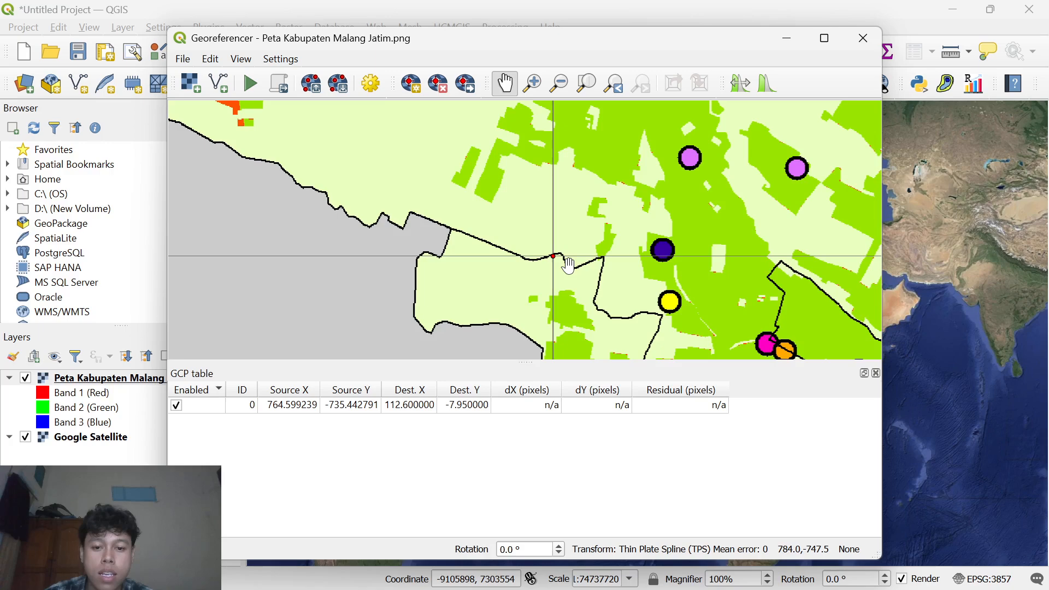
drag(613, 274, 492, 276)
drag(649, 287, 562, 287)
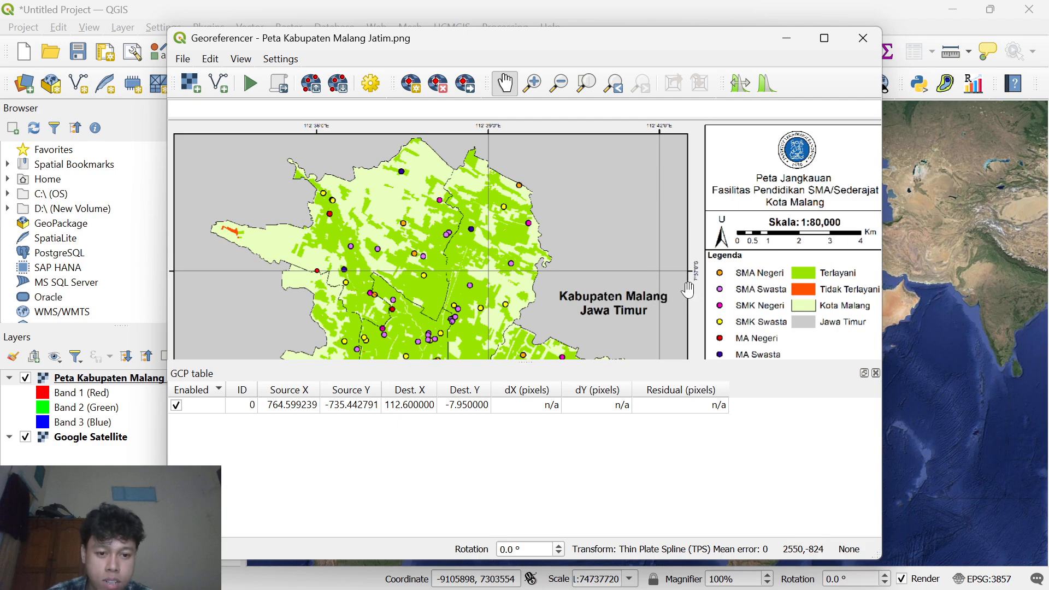
scroll(667, 279, up, 2)
scroll(601, 262, up, 4)
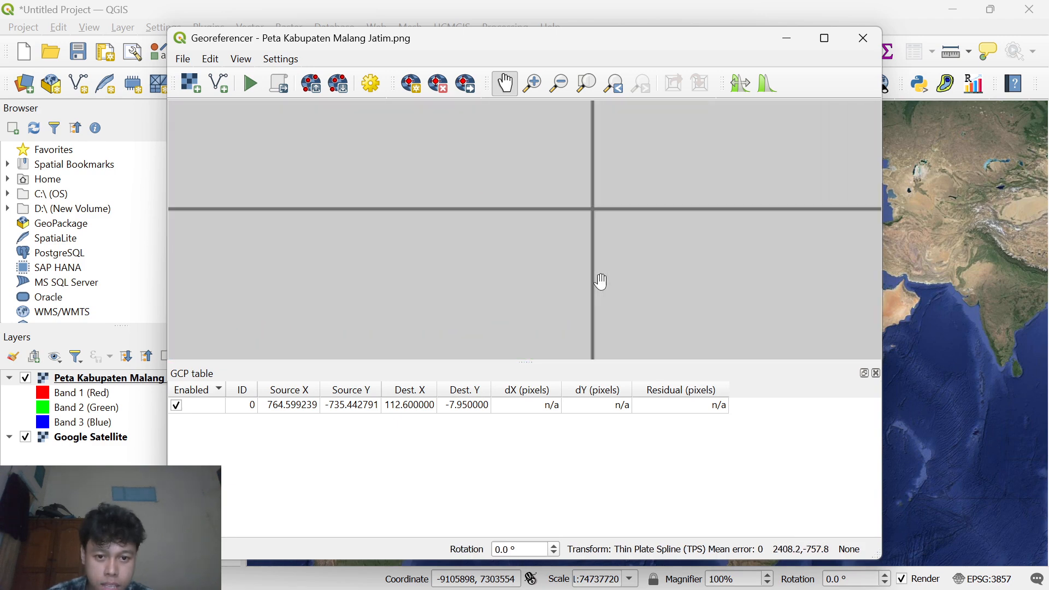
scroll(590, 268, up, 1)
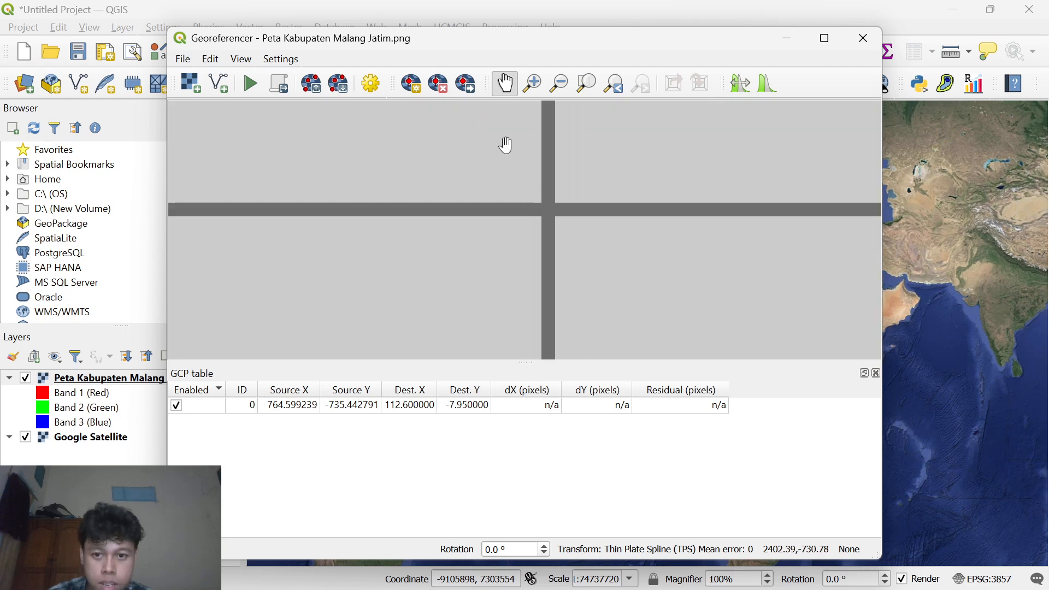
click(414, 86)
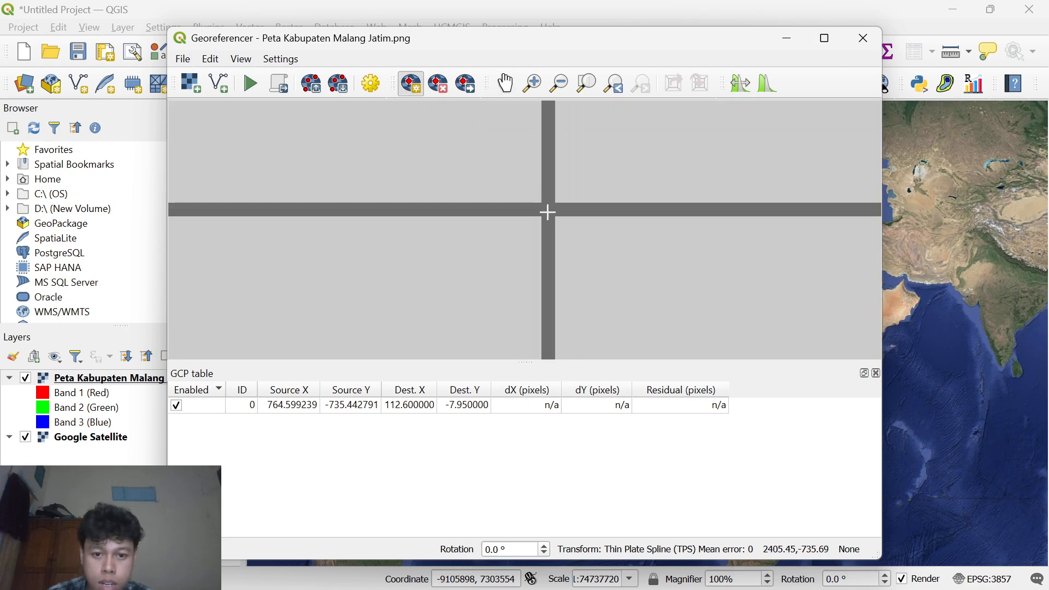
click(548, 208)
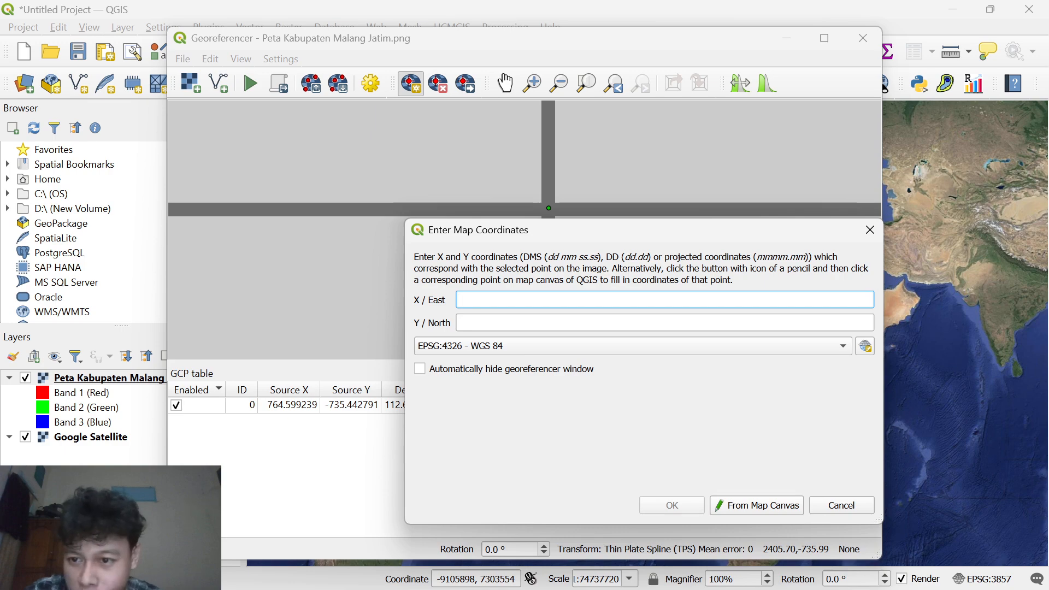
Step: Assign the northeastern control point X 112 42 0 and Y -7 57 0 in the default CRS EPSG:4326 - WGS 84
text(112 42 0)
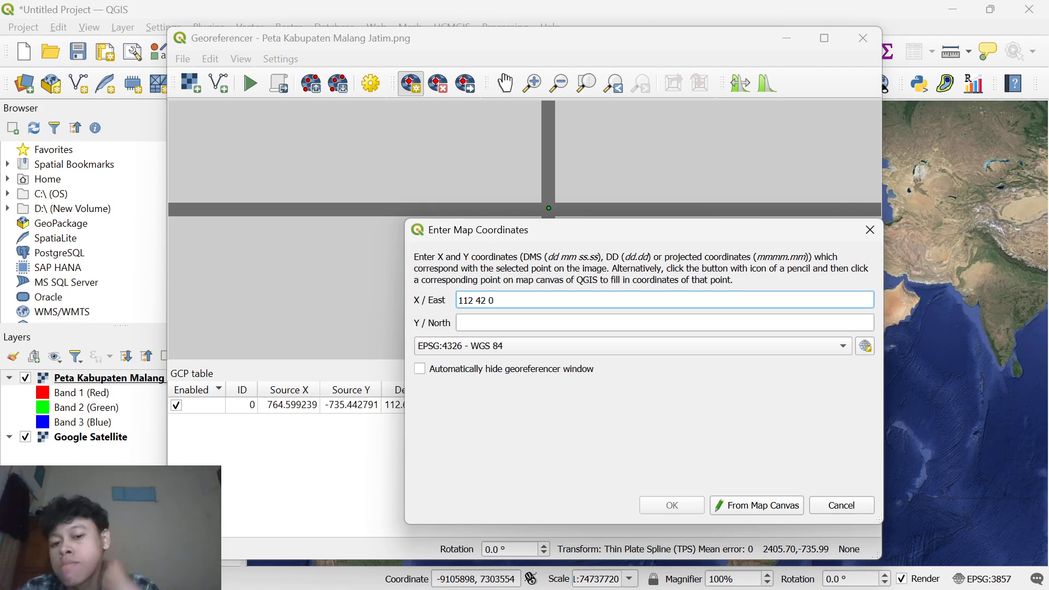
key(Tab)
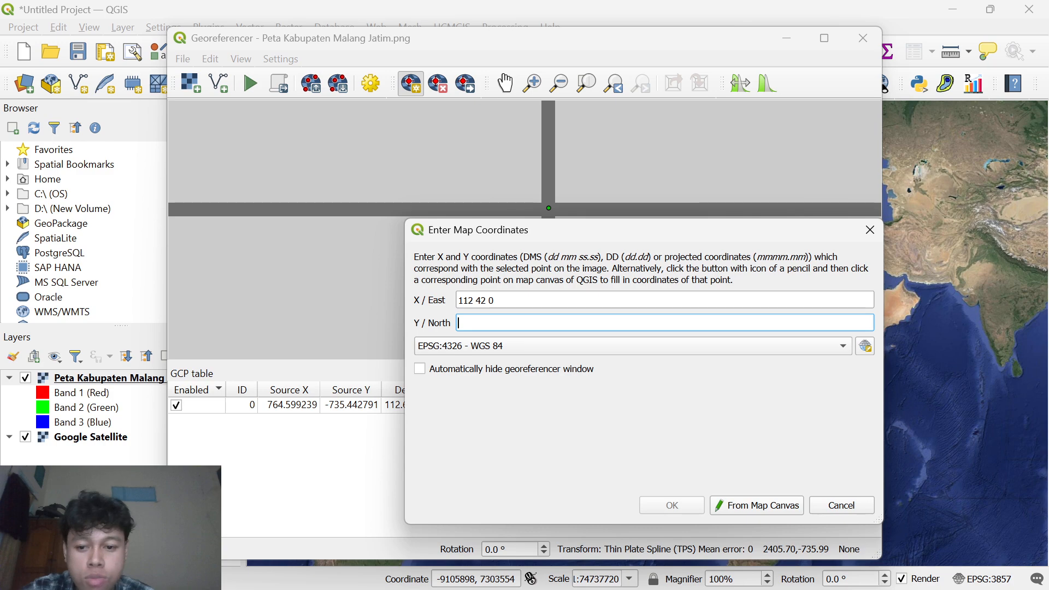
text(-7 57 0)
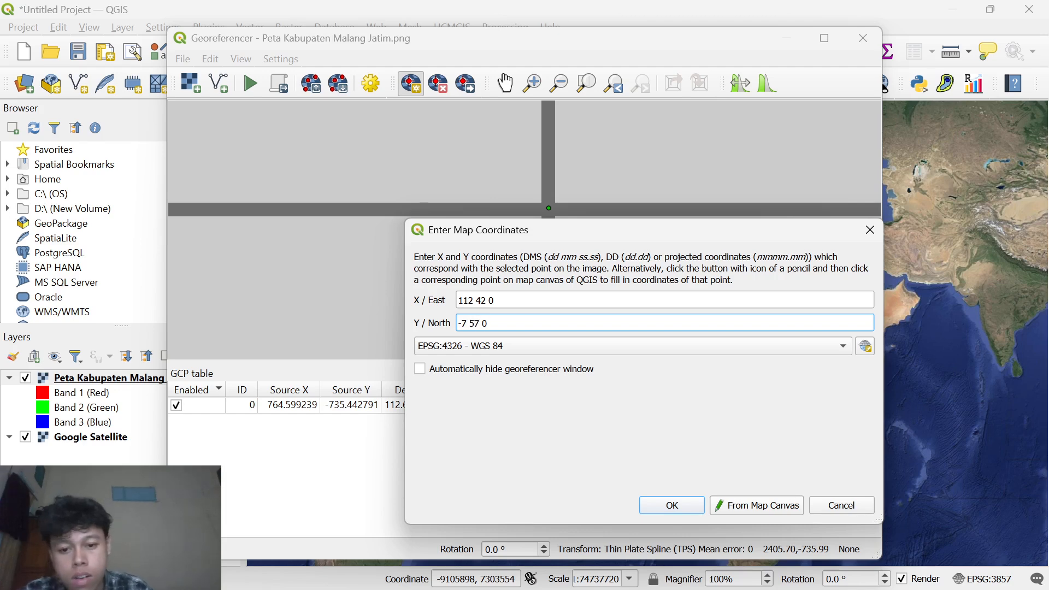
click(715, 346)
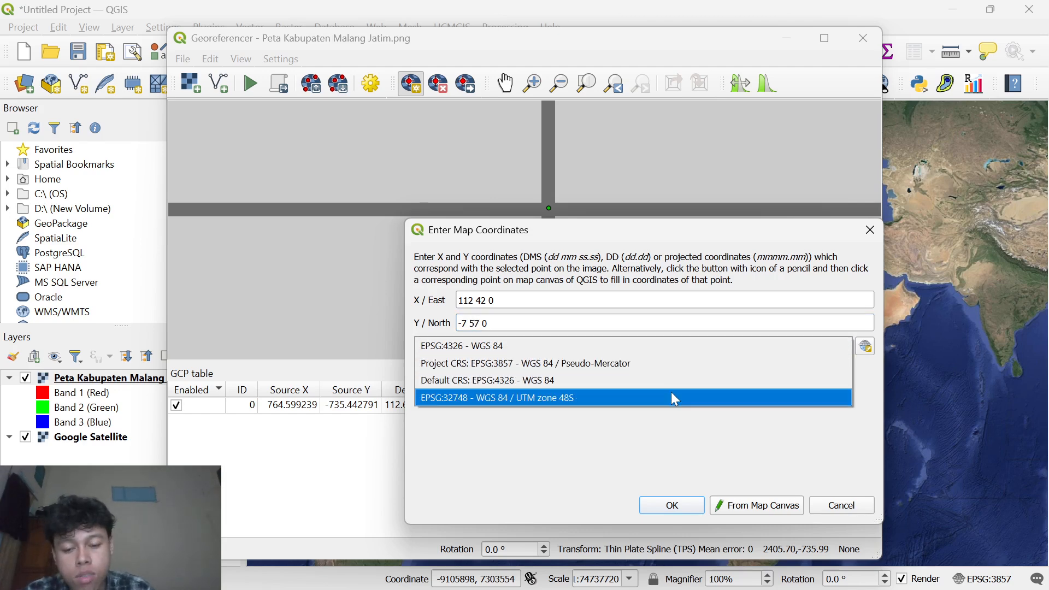
click(655, 382)
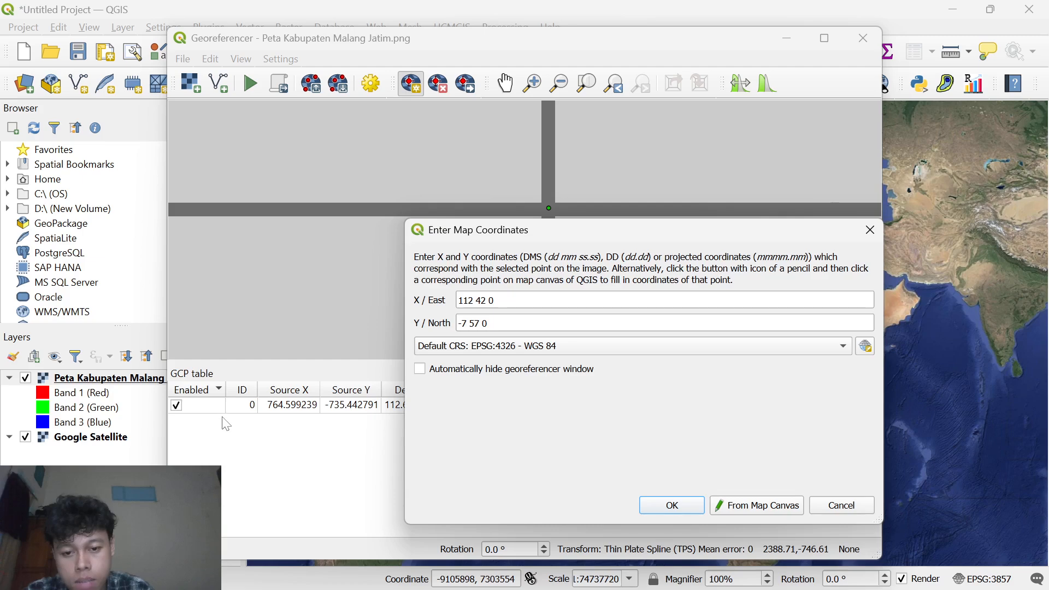
click(670, 504)
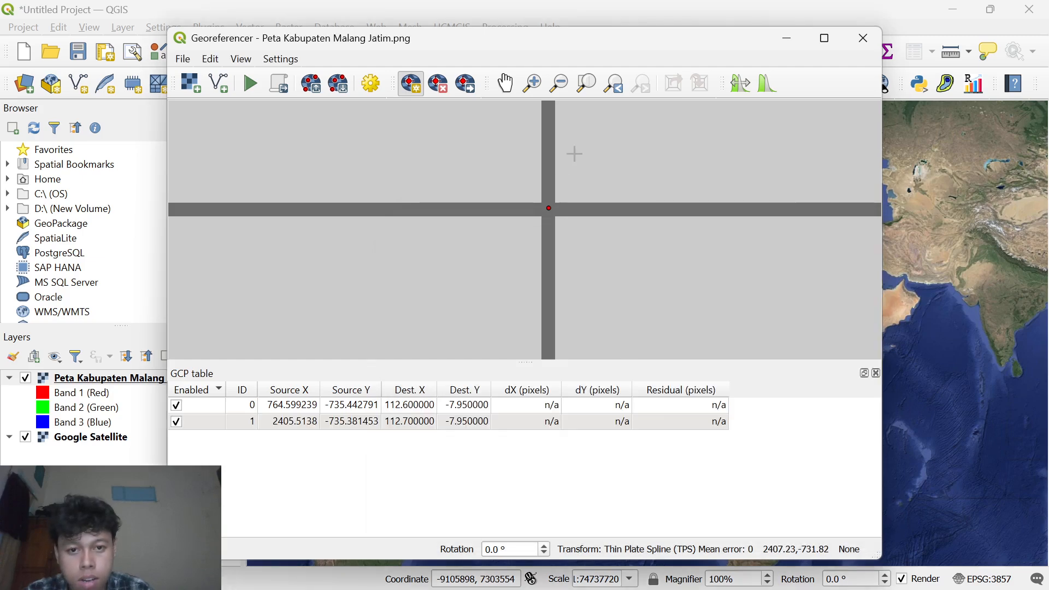
Step: Add a third control point at the map's southeastern graticule intersection, just inside the lower frame line
click(504, 83)
scroll(579, 223, down, 2)
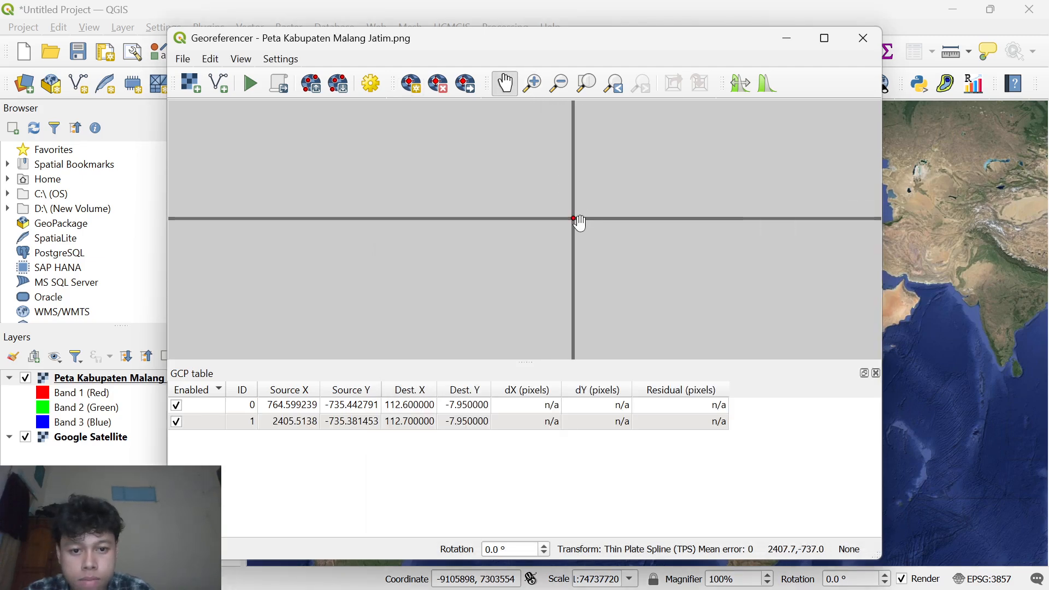
scroll(580, 223, down, 2)
scroll(579, 232, down, 2)
mouse_move(606, 211)
mouse_down()
mouse_move(599, 310)
mouse_move(611, 195)
mouse_up()
scroll(599, 310, down, 1)
drag(615, 349, 608, 277)
mouse_move(608, 313)
mouse_down()
mouse_move(612, 276)
mouse_move(601, 300)
mouse_up()
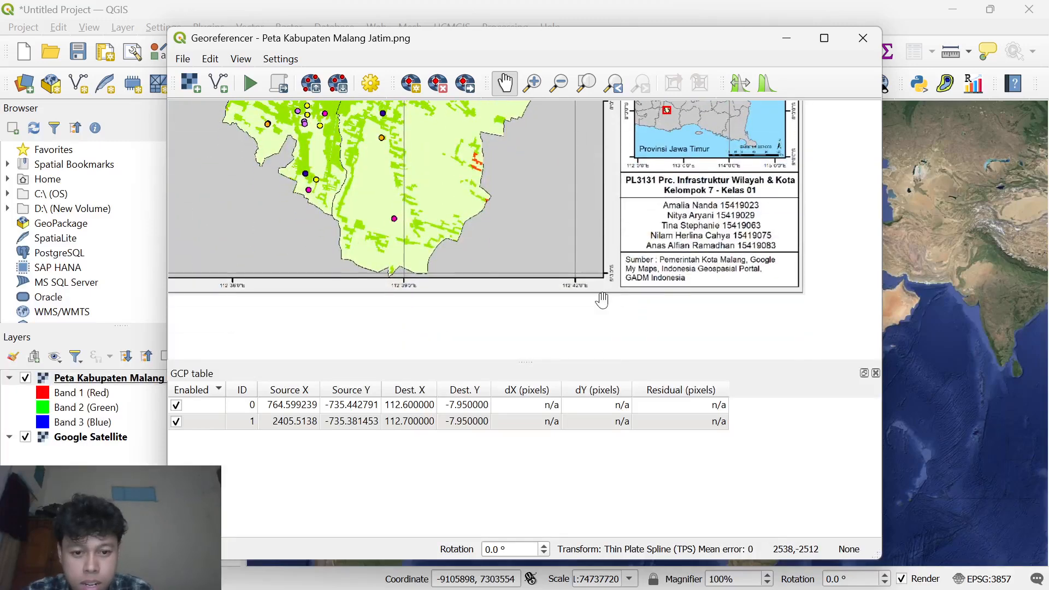
scroll(601, 300, up, 5)
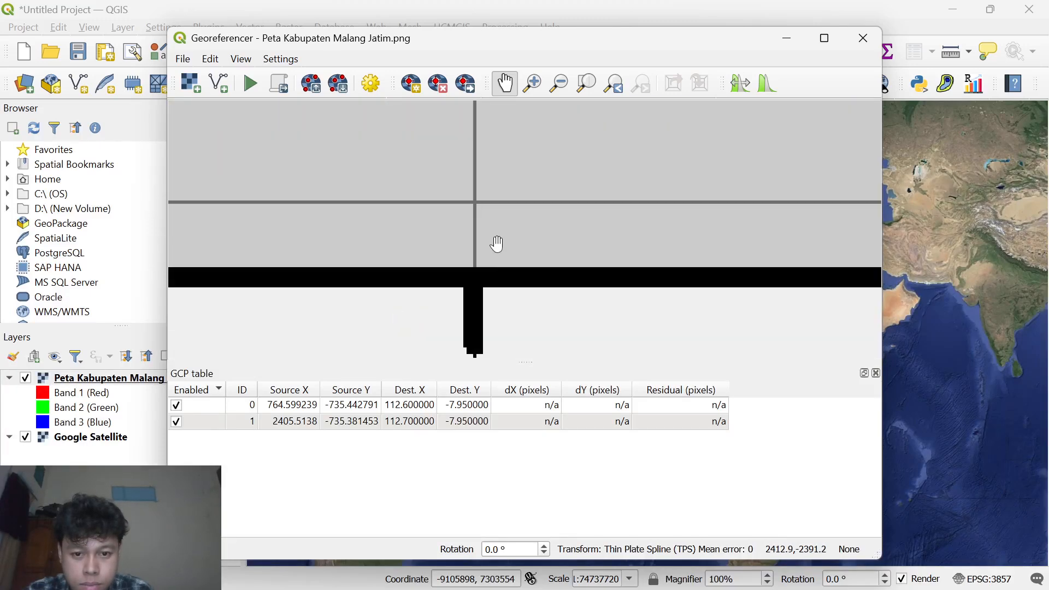
scroll(520, 264, up, 2)
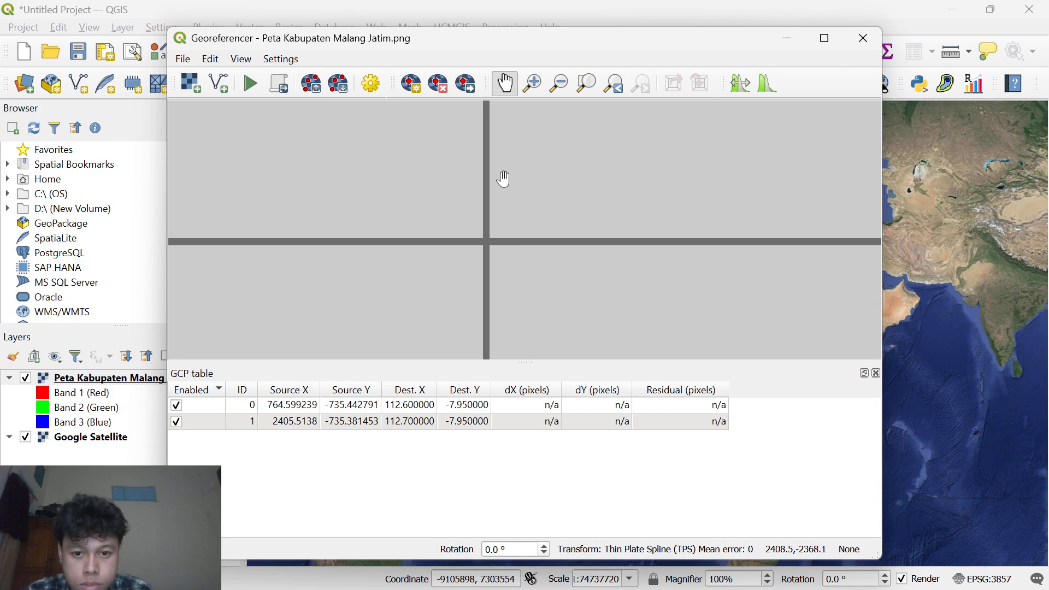
click(411, 84)
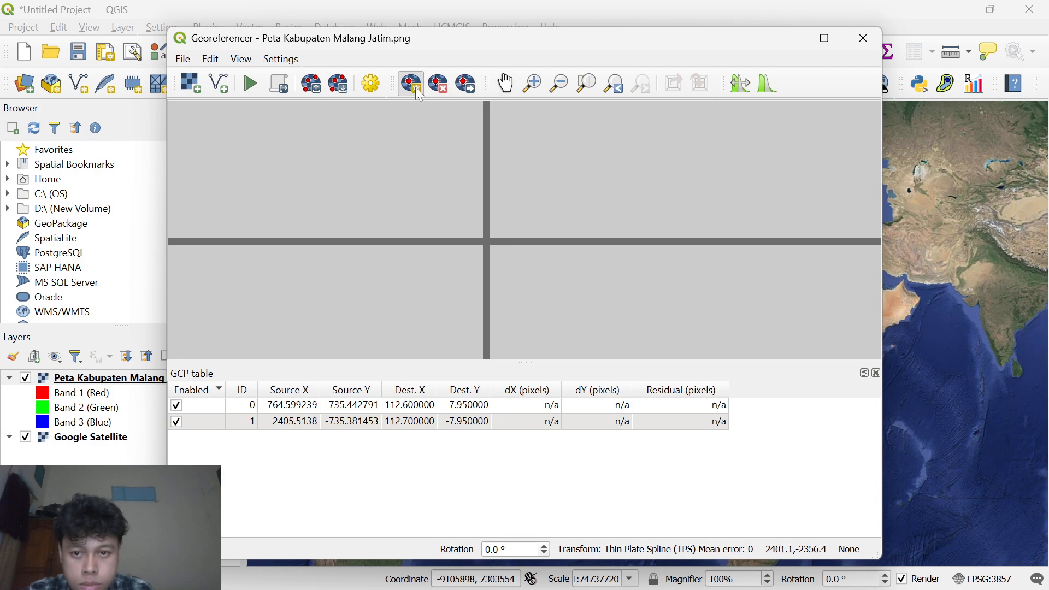
click(486, 242)
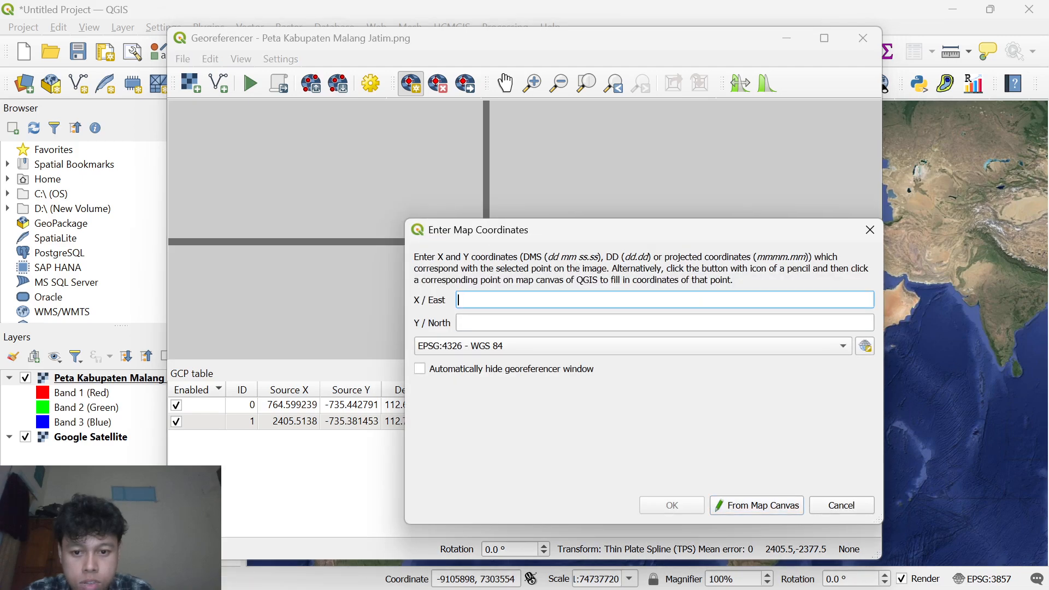
Step: Assign the southeastern control point X 112 42 0 and Y -8 3 0 in the default CRS EPSG:4326 - WGS 84
text(11)
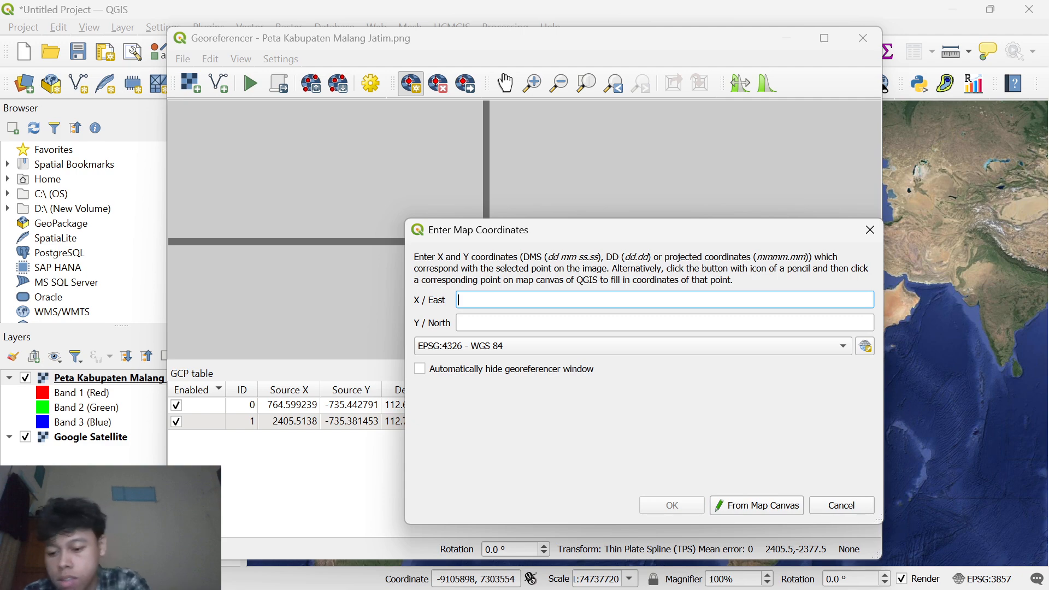
text(2 )
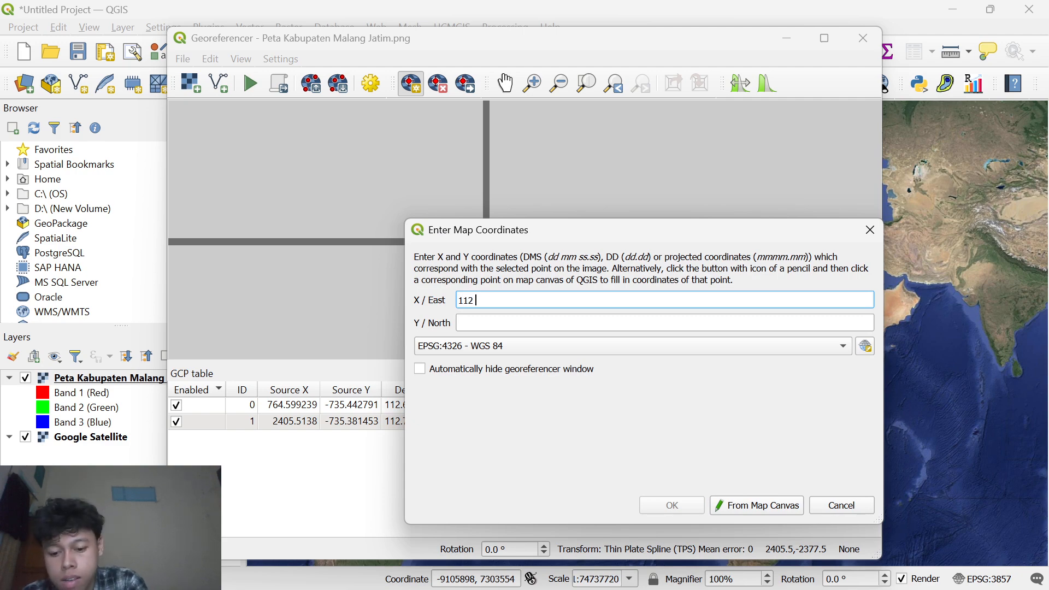
text(42 0)
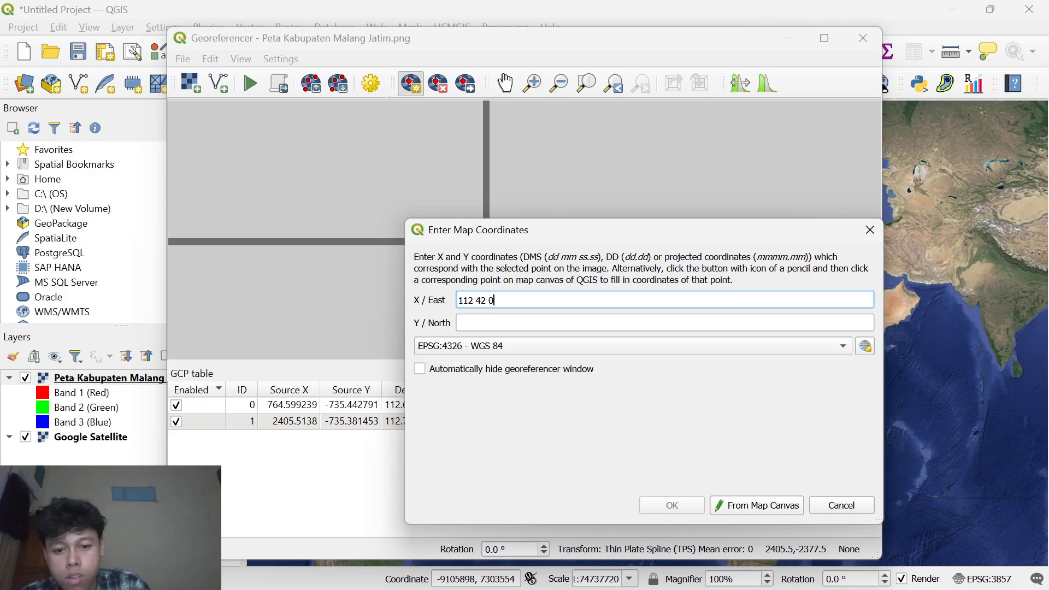
key(Tab)
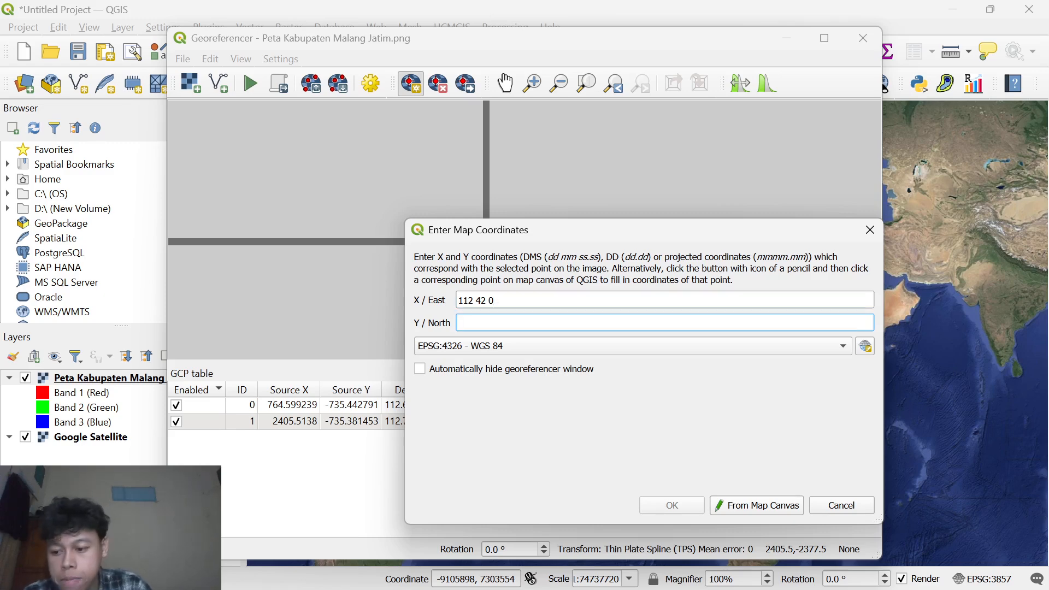
text(-8 3 0)
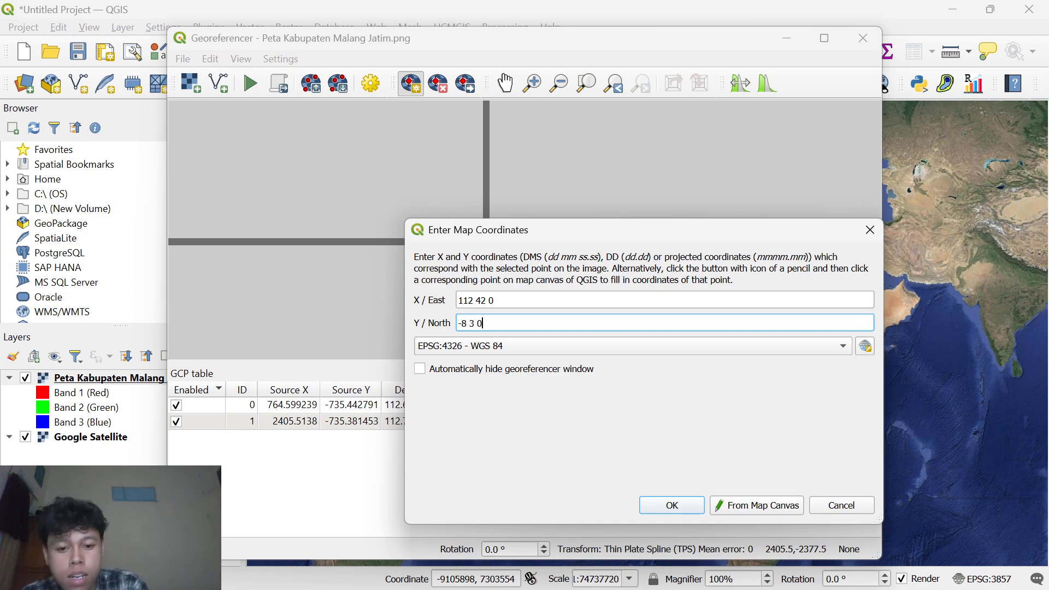
click(569, 352)
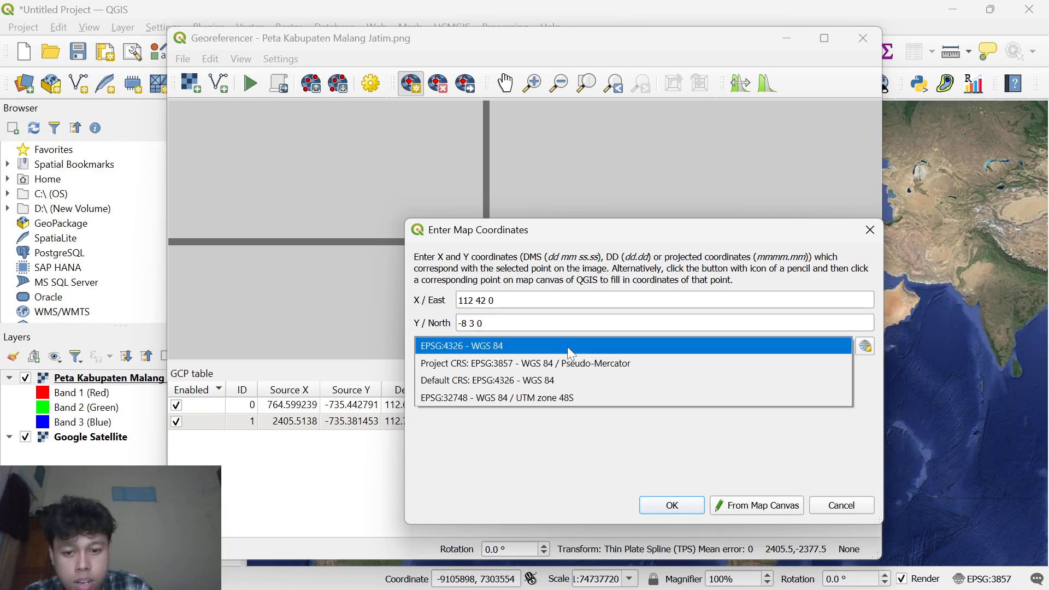
click(539, 383)
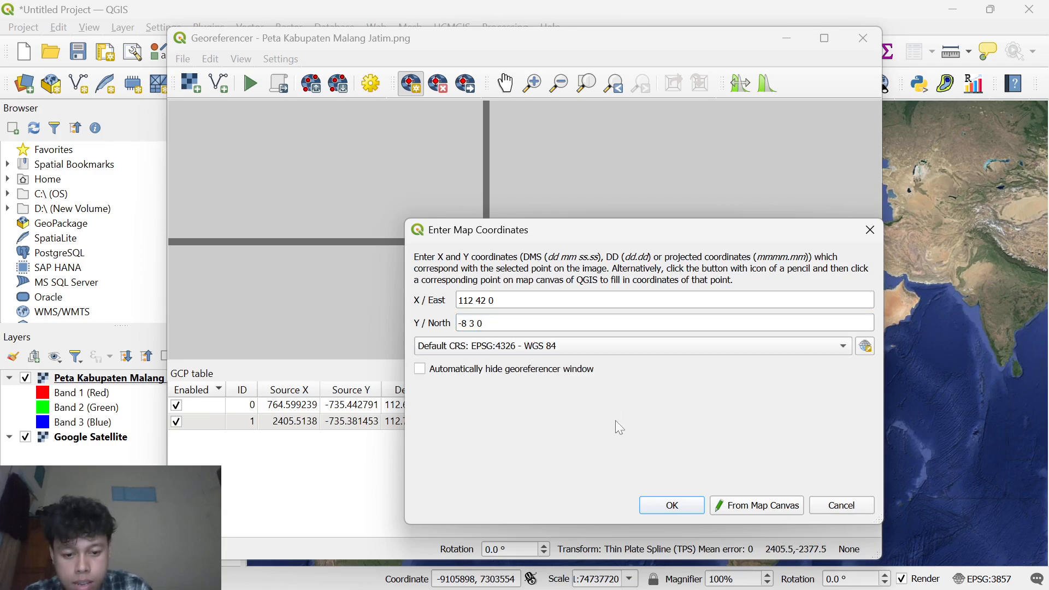
click(665, 510)
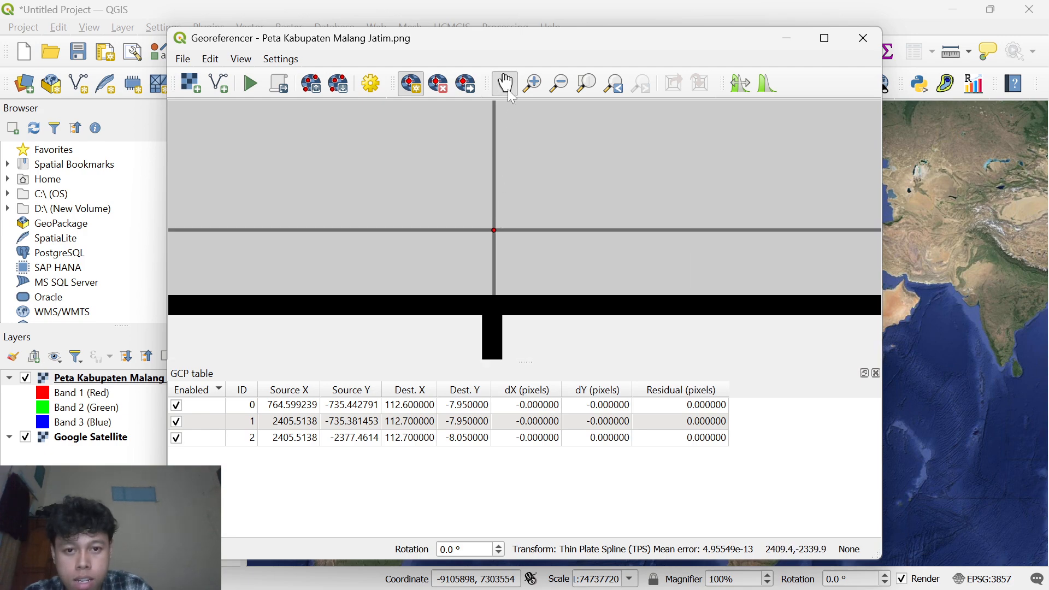
Step: Add a fourth control point at the map's southwestern graticule intersection, at the centre of the crossing lines
click(505, 83)
drag(382, 215, 517, 240)
drag(411, 220, 517, 239)
drag(367, 241, 397, 245)
drag(270, 239, 327, 237)
drag(237, 237, 367, 252)
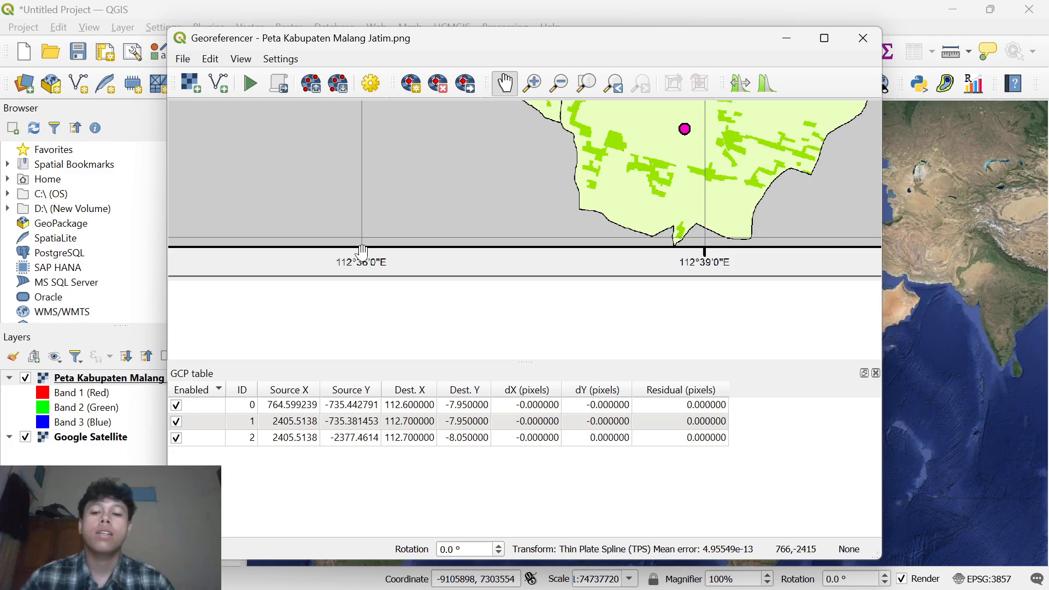
drag(367, 252, 460, 241)
scroll(479, 245, up, 1)
scroll(476, 252, up, 2)
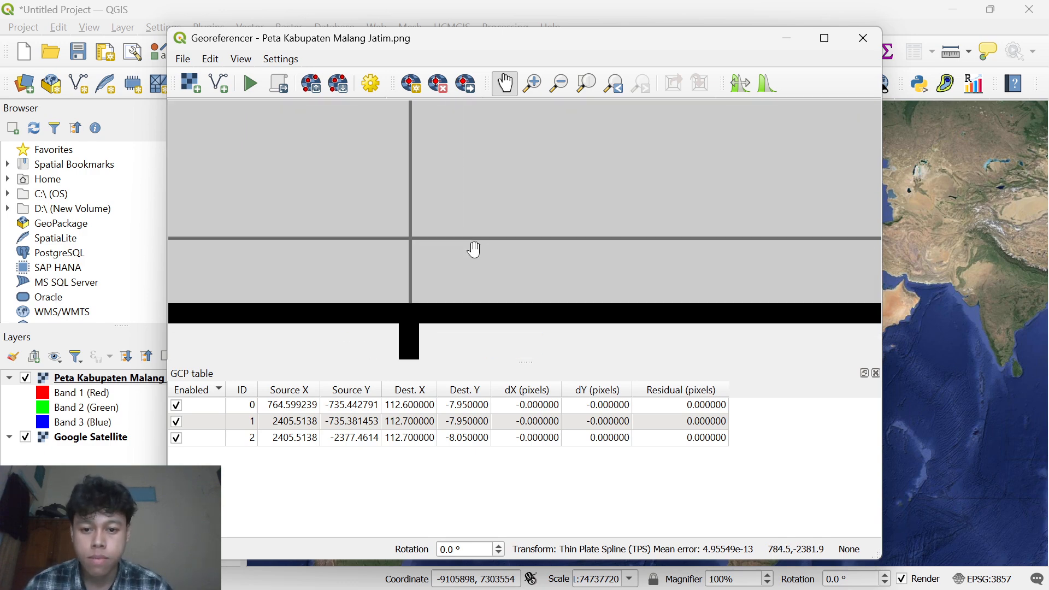
click(413, 89)
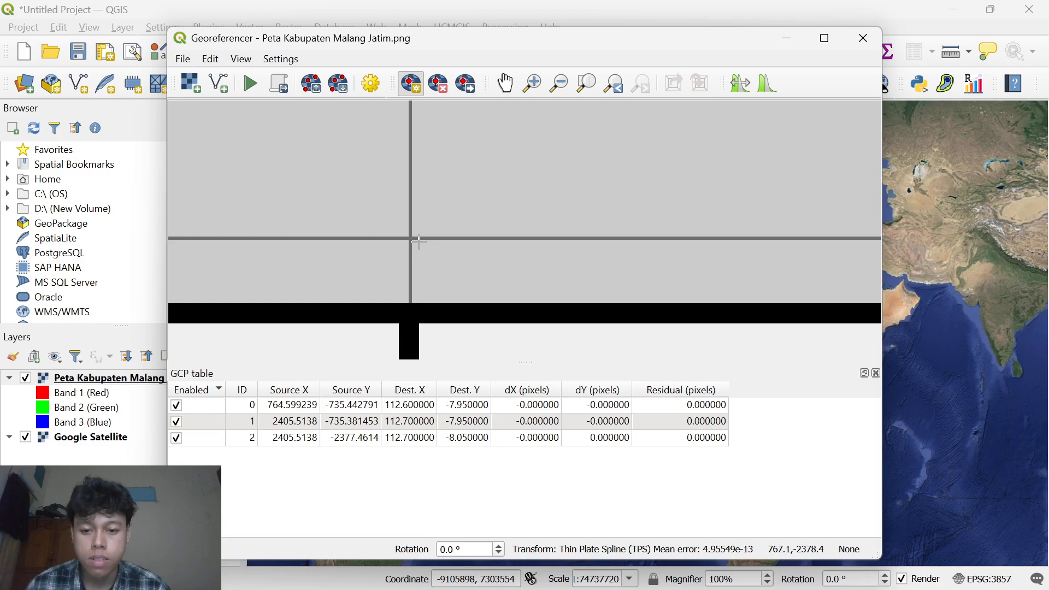
scroll(414, 240, up, 2)
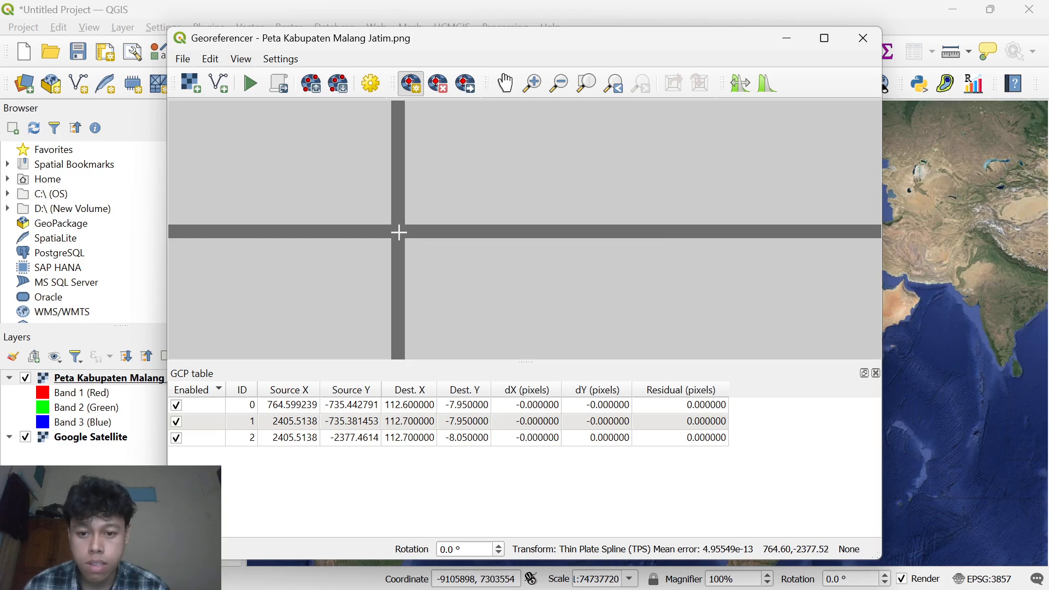
click(398, 232)
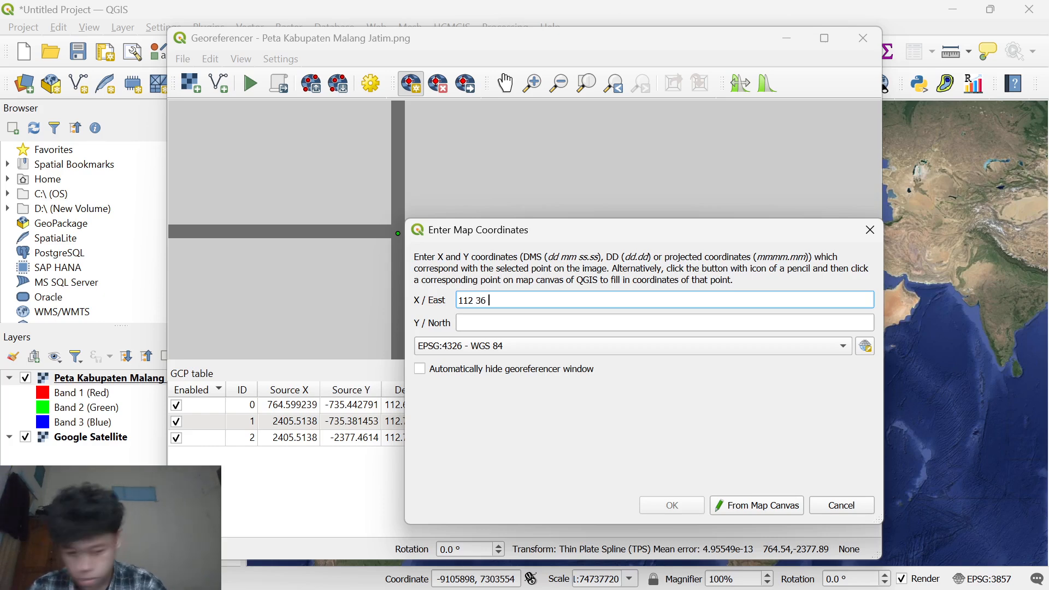
Step: Assign the southwestern control point X 112 36 0 and Y -8 3 0 in the default CRS EPSG:4326 - WGS 84
click(525, 324)
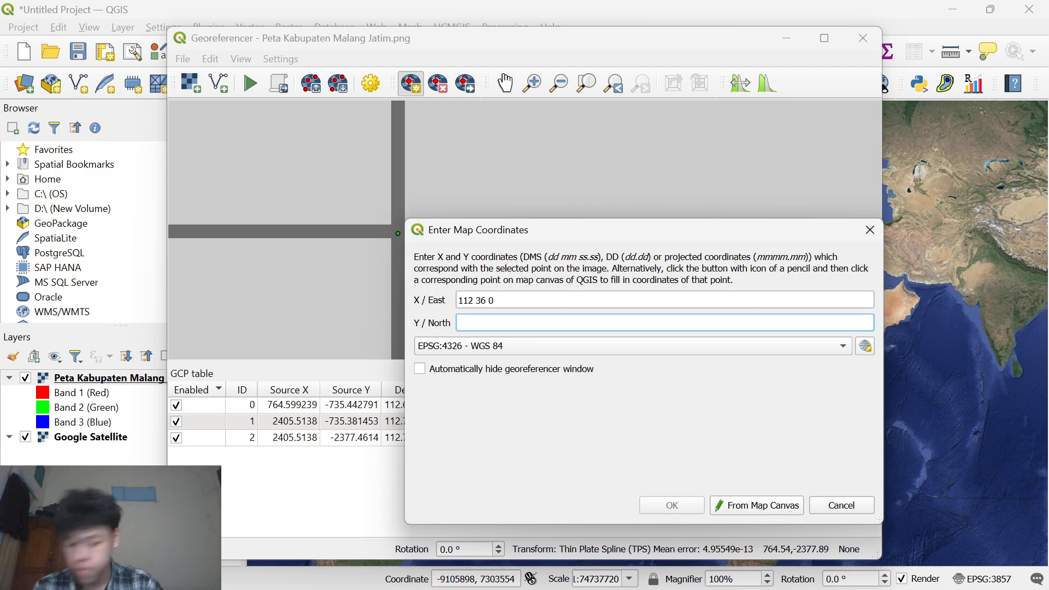
text(-8 3 0)
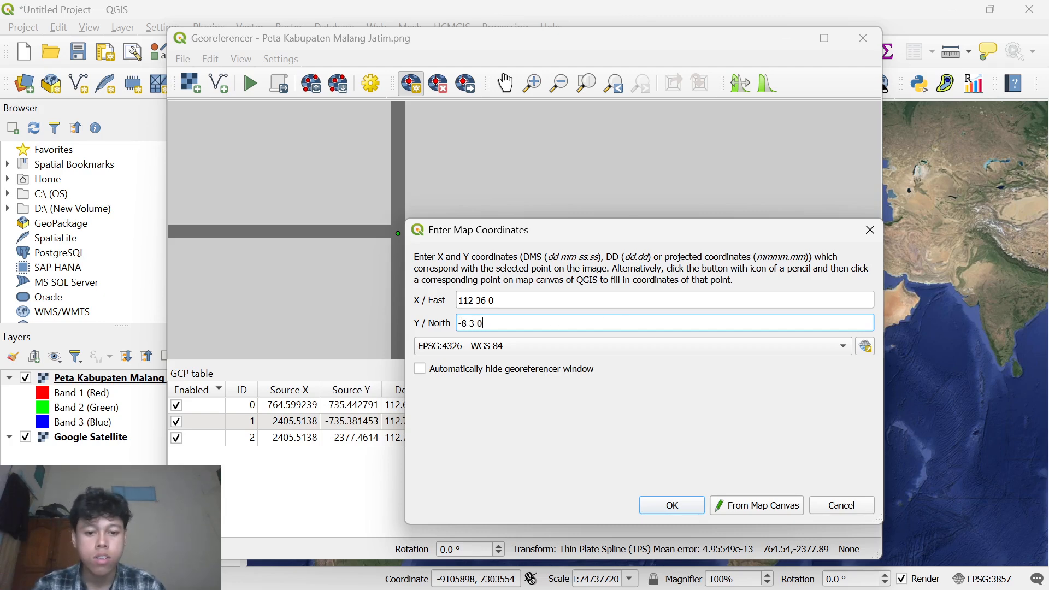
click(664, 344)
click(551, 385)
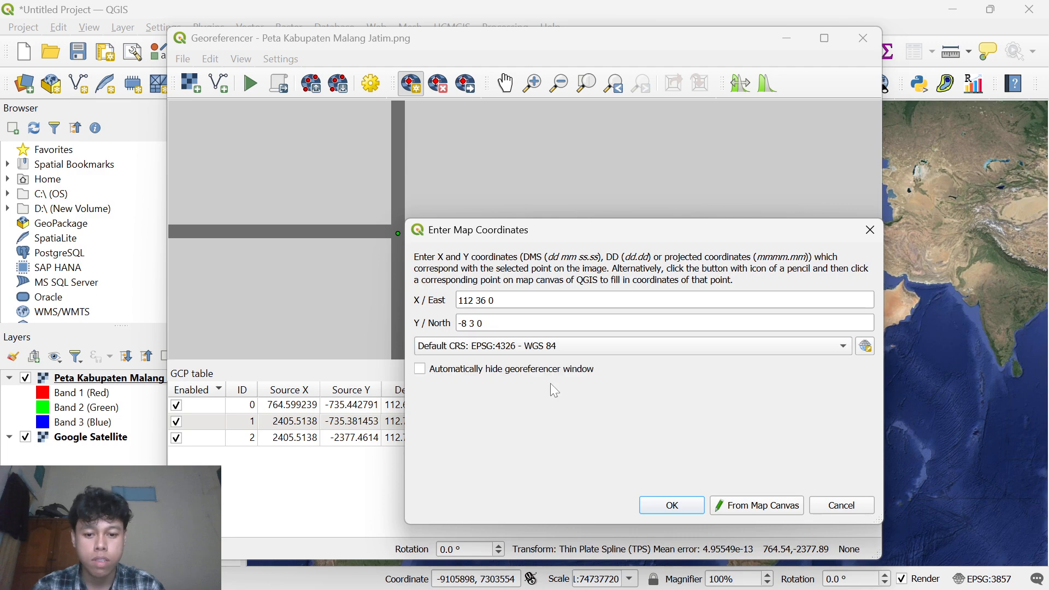
click(672, 507)
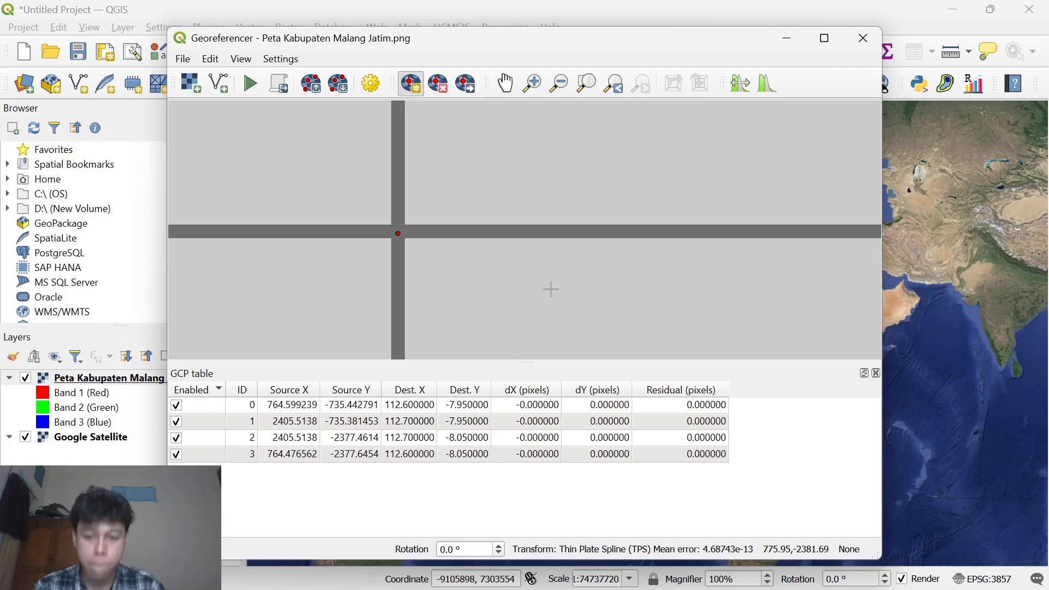
Step: In the transformation settings, choose Thin Plate Spline as the transformation type and the default CRS EPSG:4326 - WGS 84 as the target CRS
scroll(551, 287, up, 1)
click(505, 83)
scroll(529, 228, down, 2)
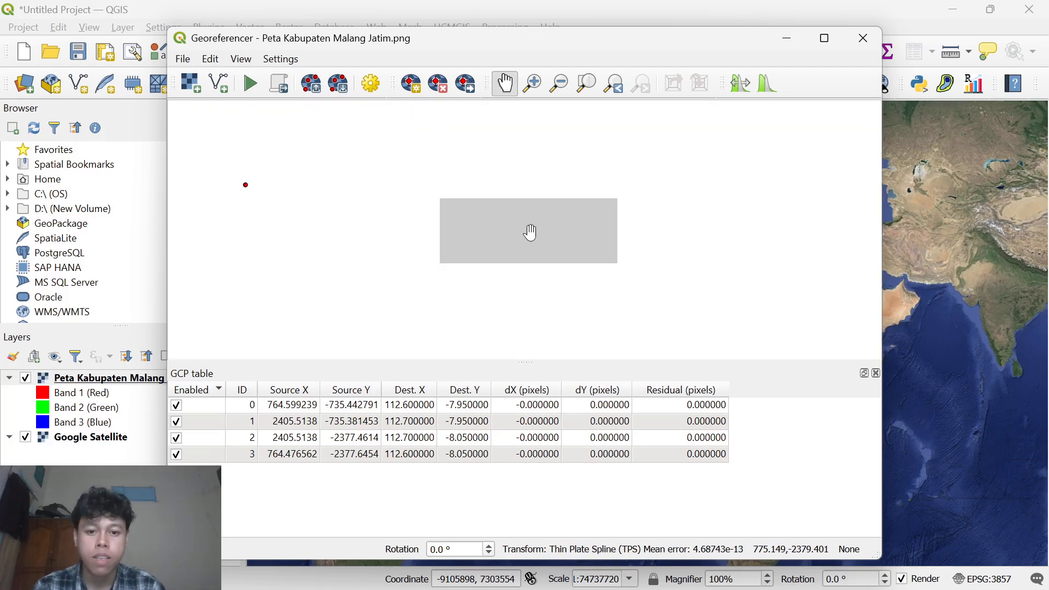
scroll(530, 234, down, 4)
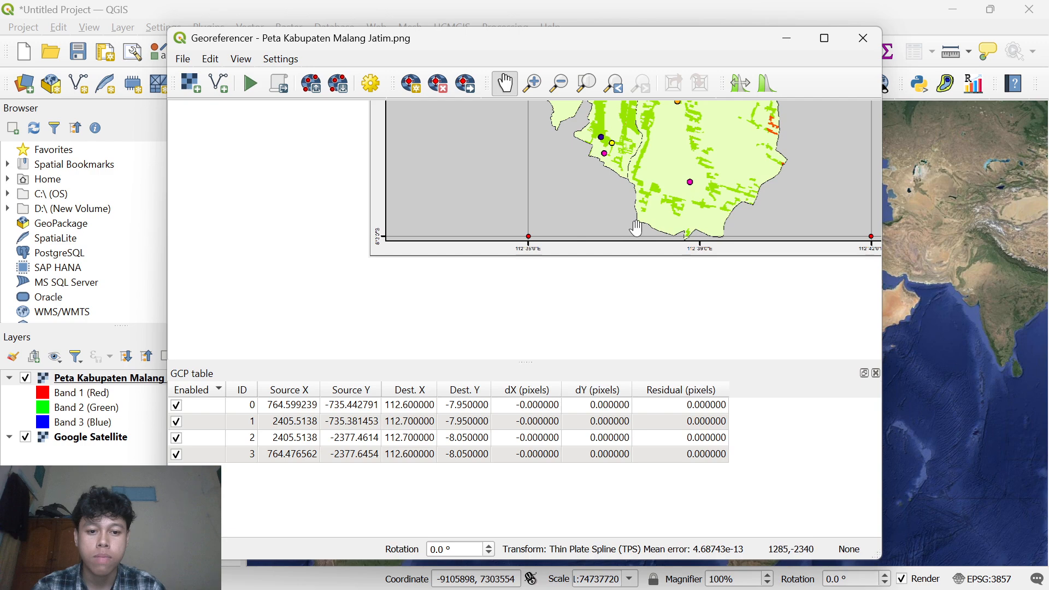
drag(633, 227, 494, 300)
scroll(488, 270, down, 1)
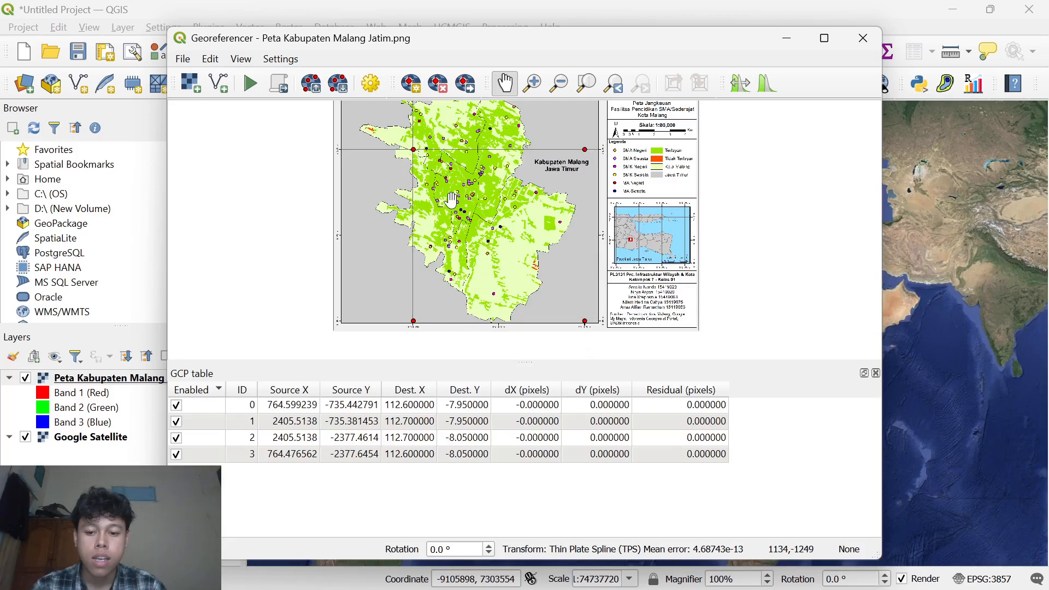
click(371, 84)
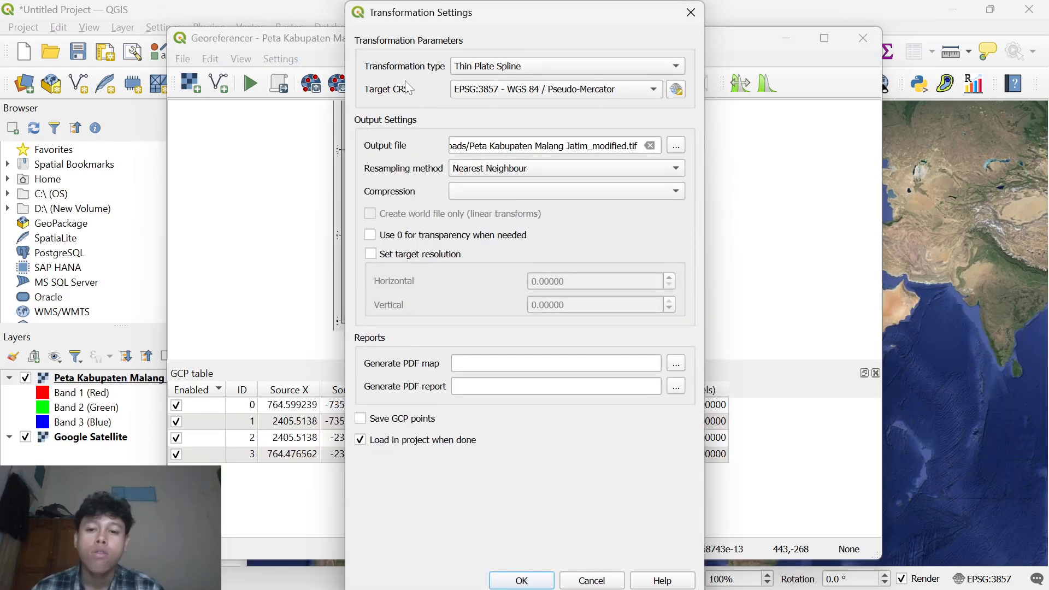
click(644, 66)
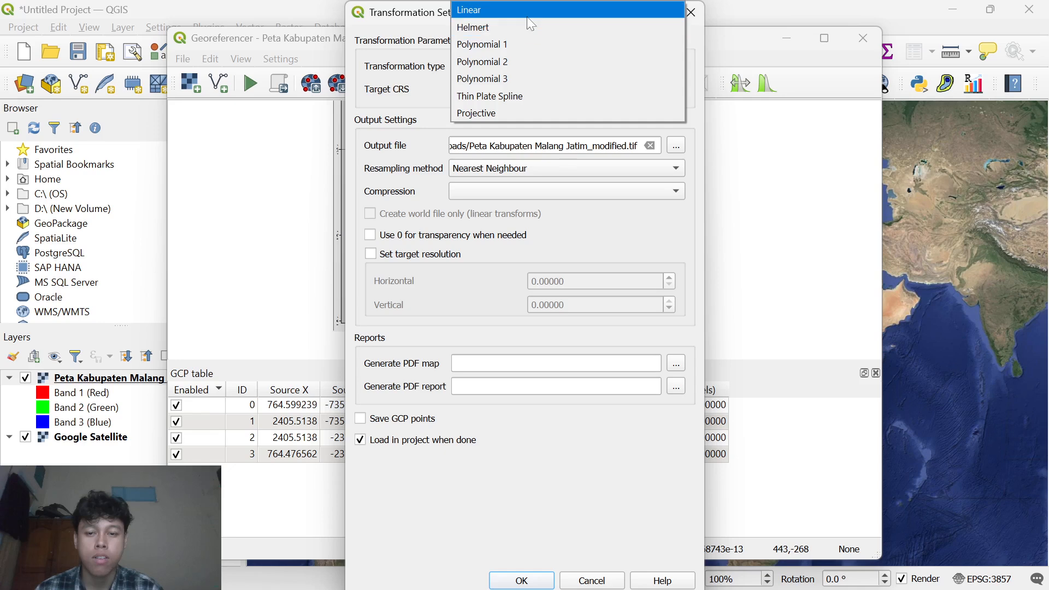
click(508, 99)
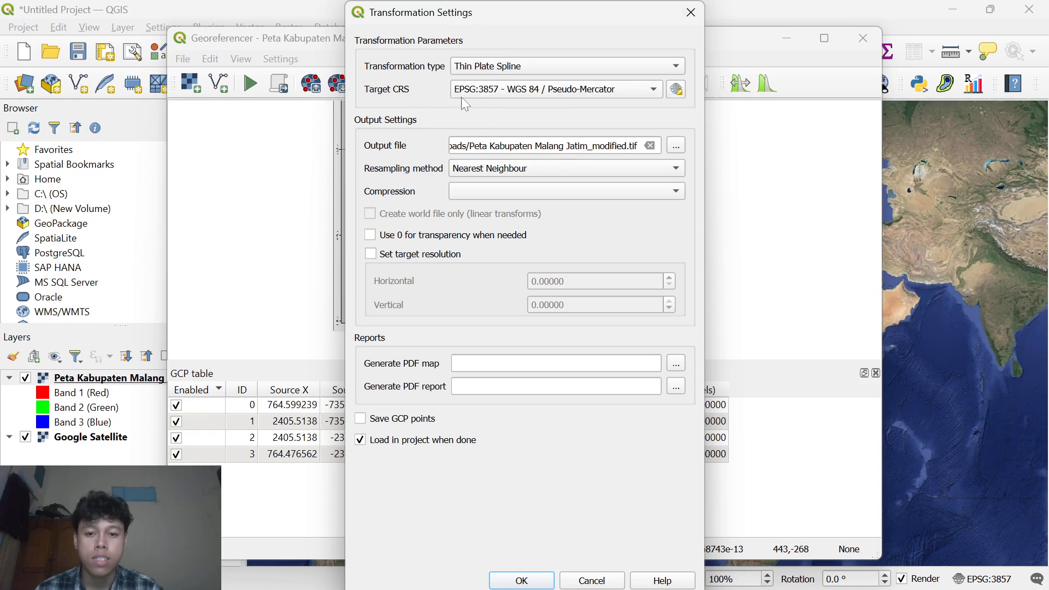
click(635, 88)
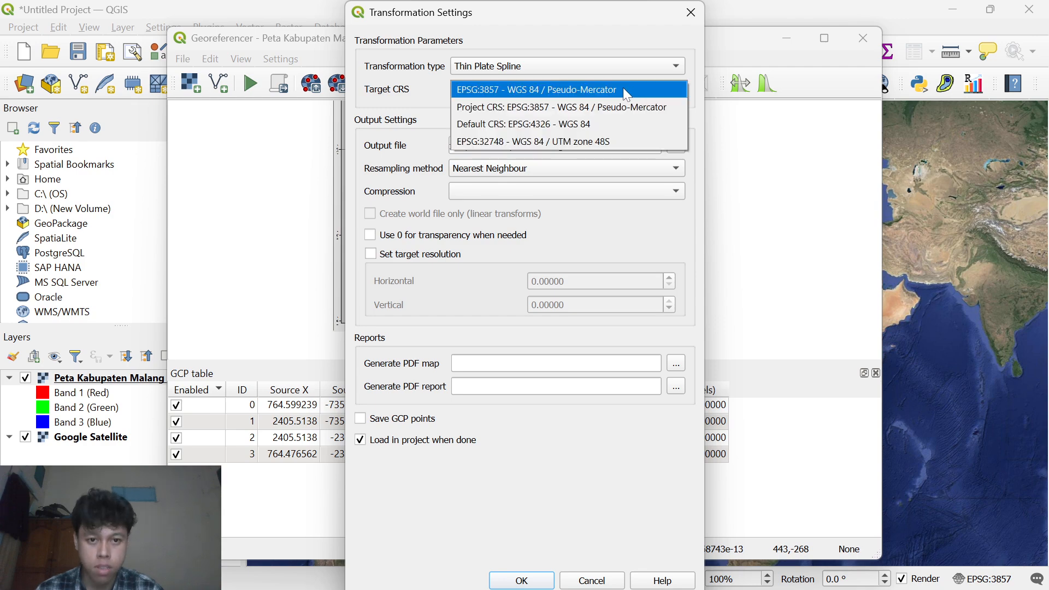
click(555, 124)
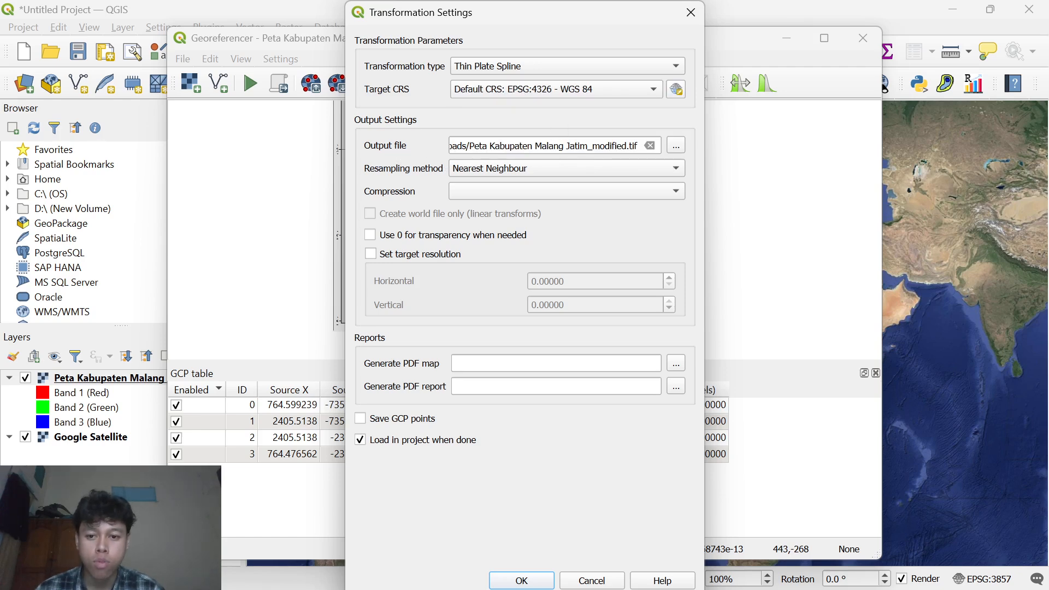
Step: Set the output file to Peta Kabupaten Malang Jatim_modified.tif in the praktikum sig folder, accept the settings and start georeferencing
click(677, 146)
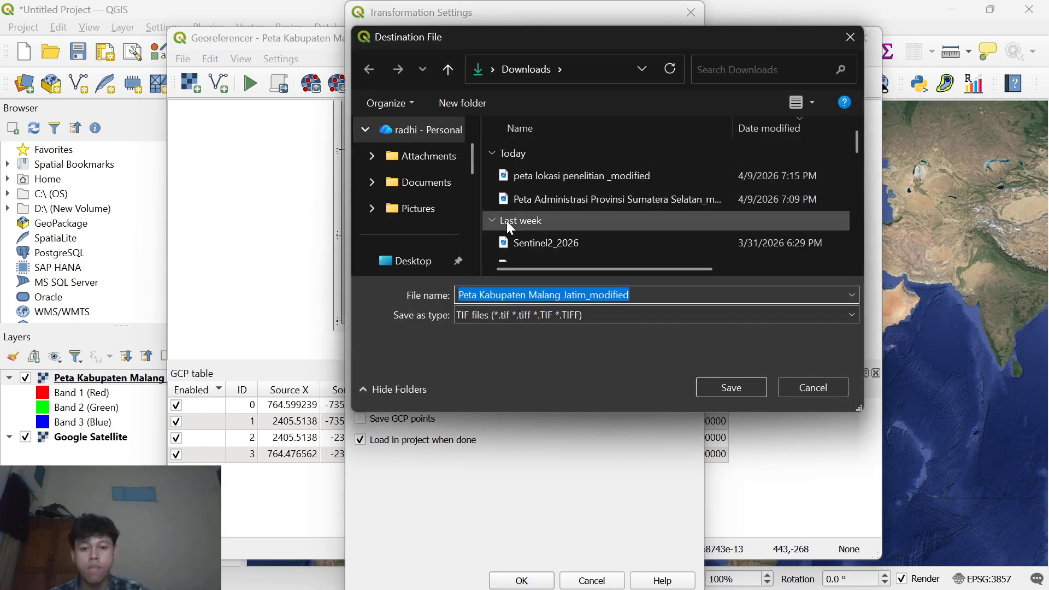
scroll(434, 202, down, 1)
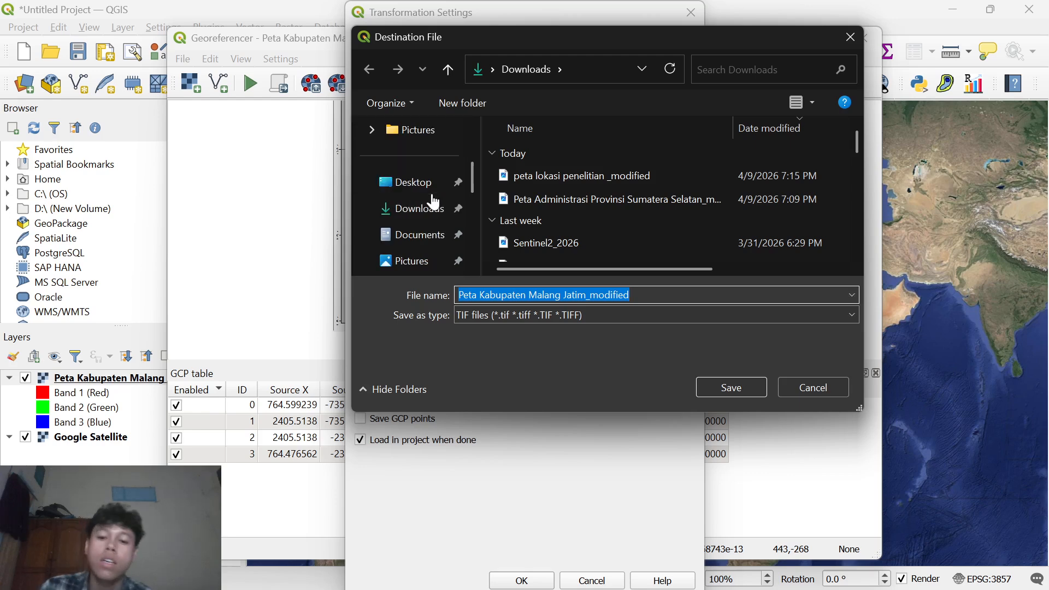
scroll(434, 205, down, 1)
scroll(430, 223, down, 1)
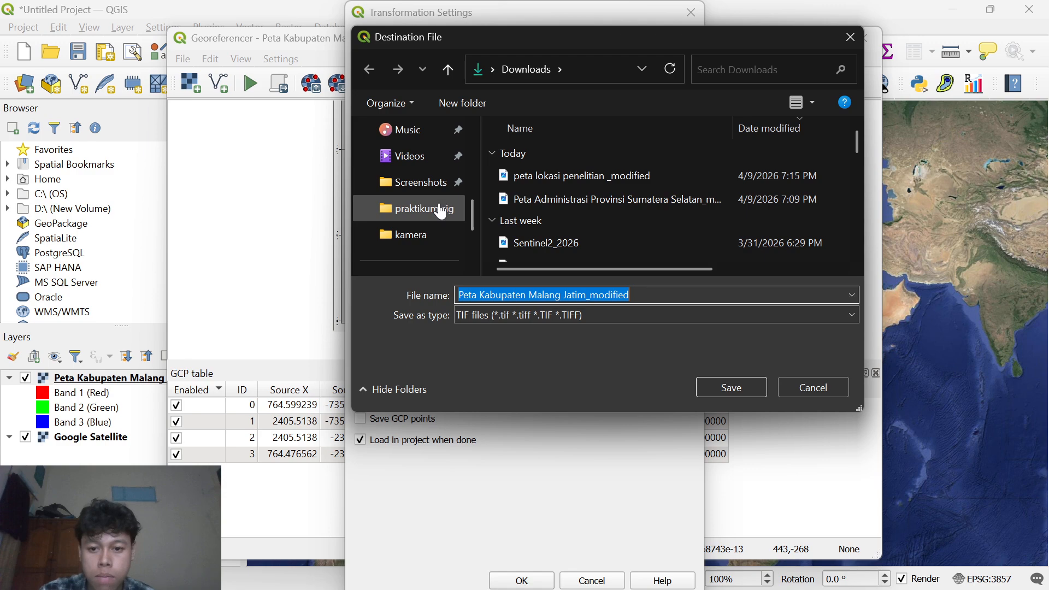
click(442, 212)
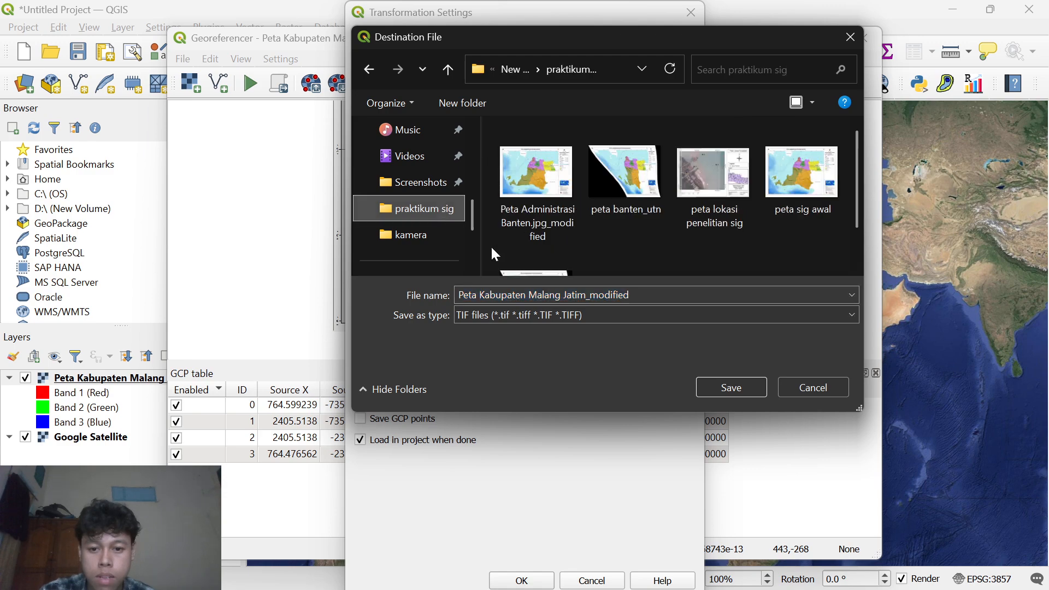
click(716, 391)
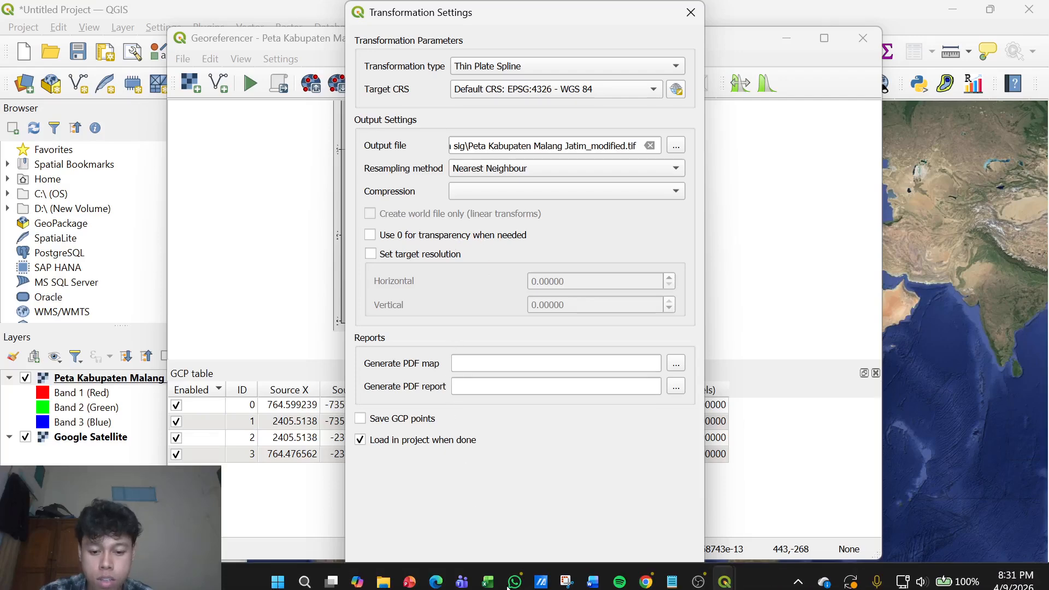
click(522, 581)
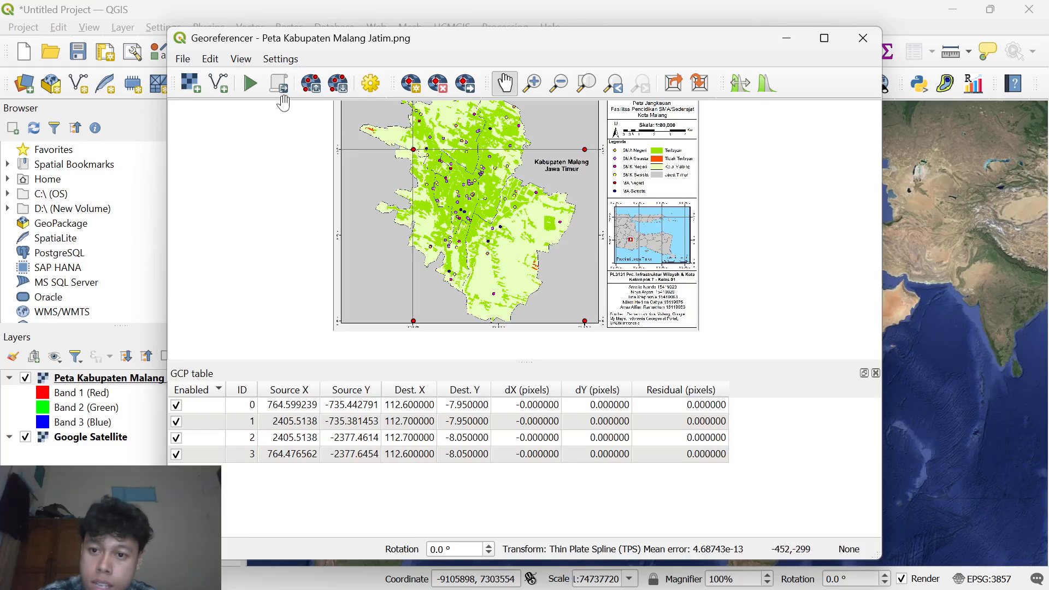
click(252, 94)
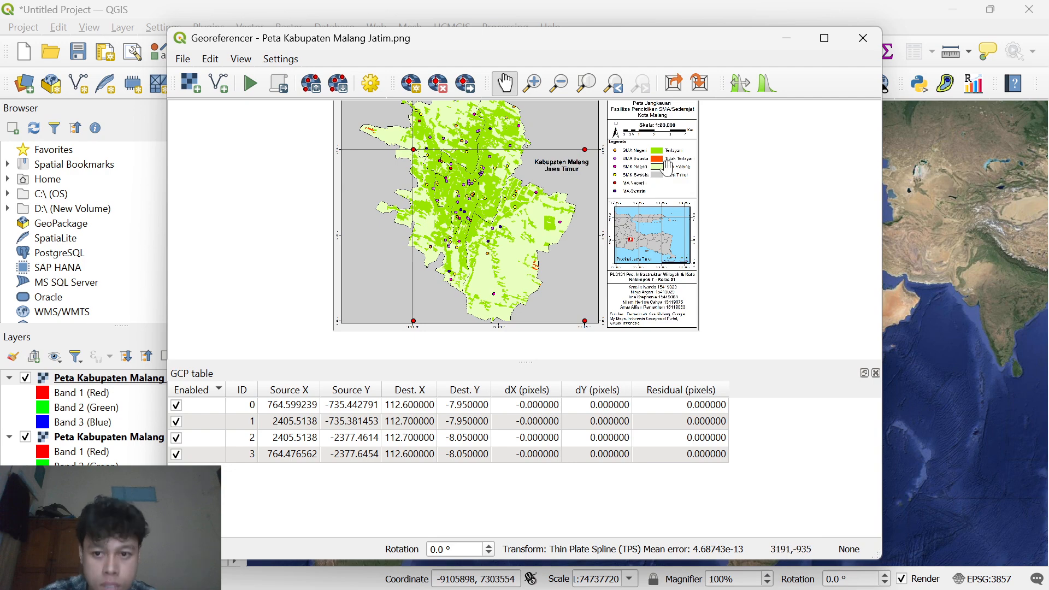
Step: Close the Georeferencer and save the GCP points as Peta Kabupaten Malang Jatim.png in the praktikum sig folder, keeping the GCP file type
click(862, 38)
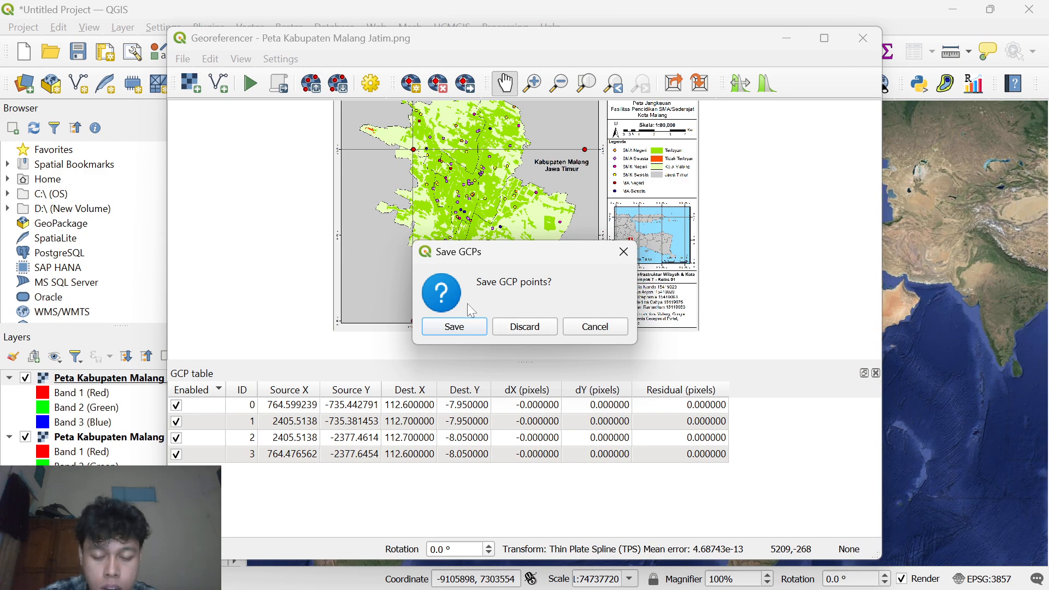
click(466, 331)
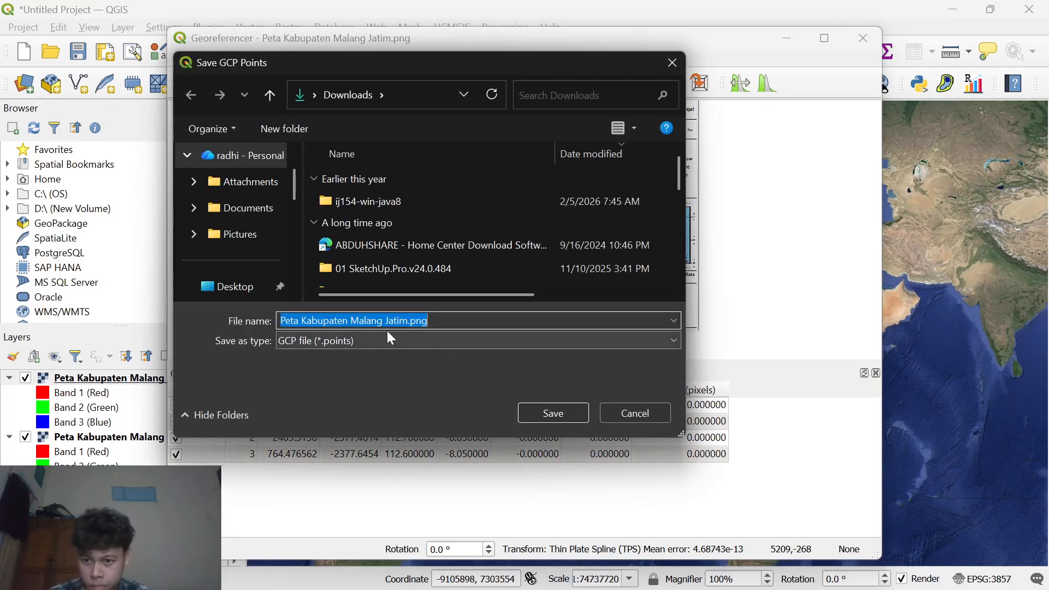
scroll(279, 274, down, 10)
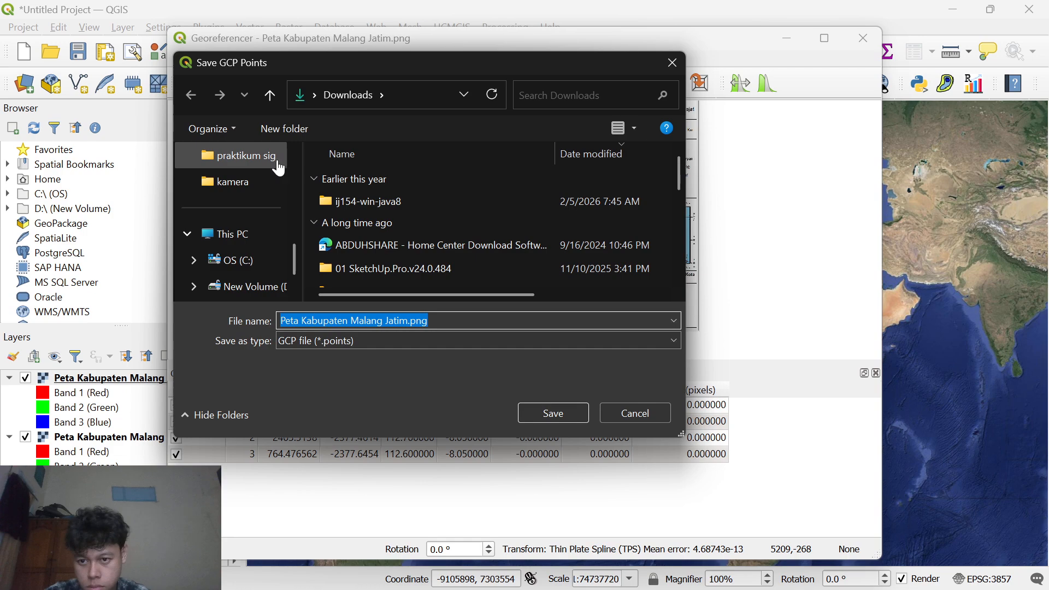
click(279, 162)
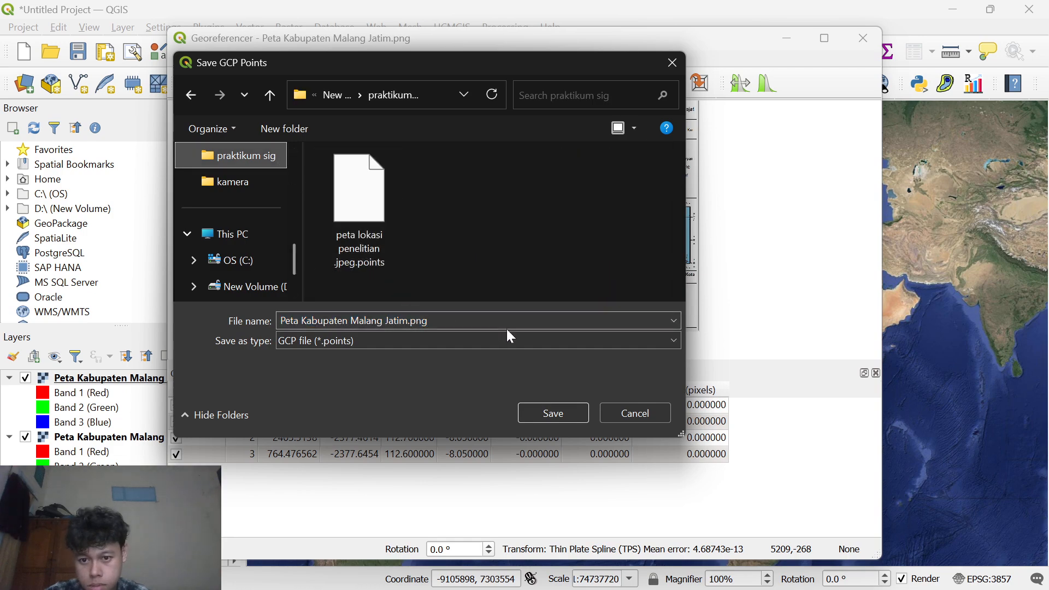
click(547, 413)
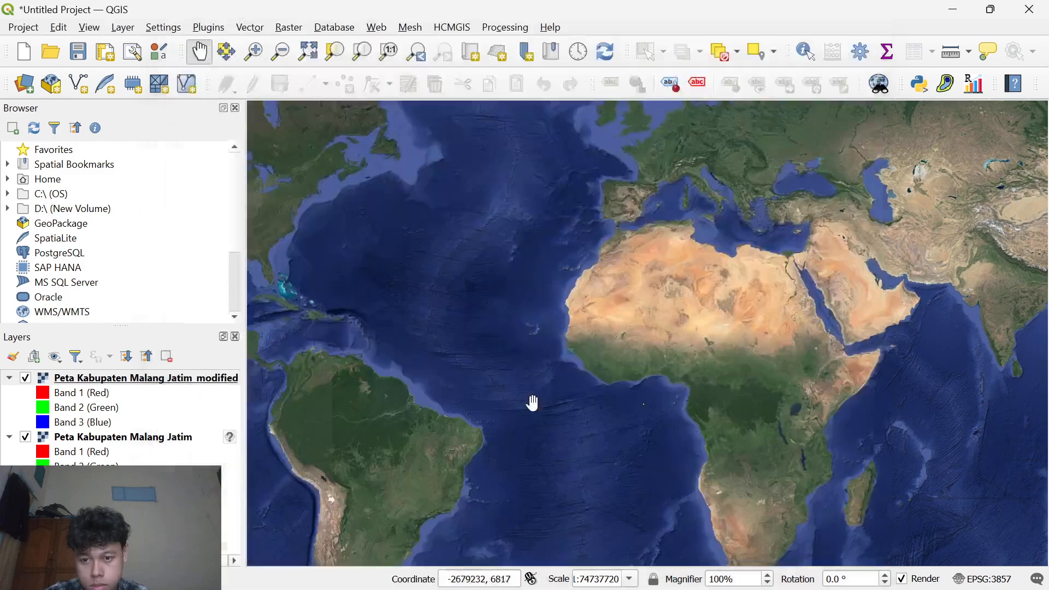
drag(730, 388, 622, 361)
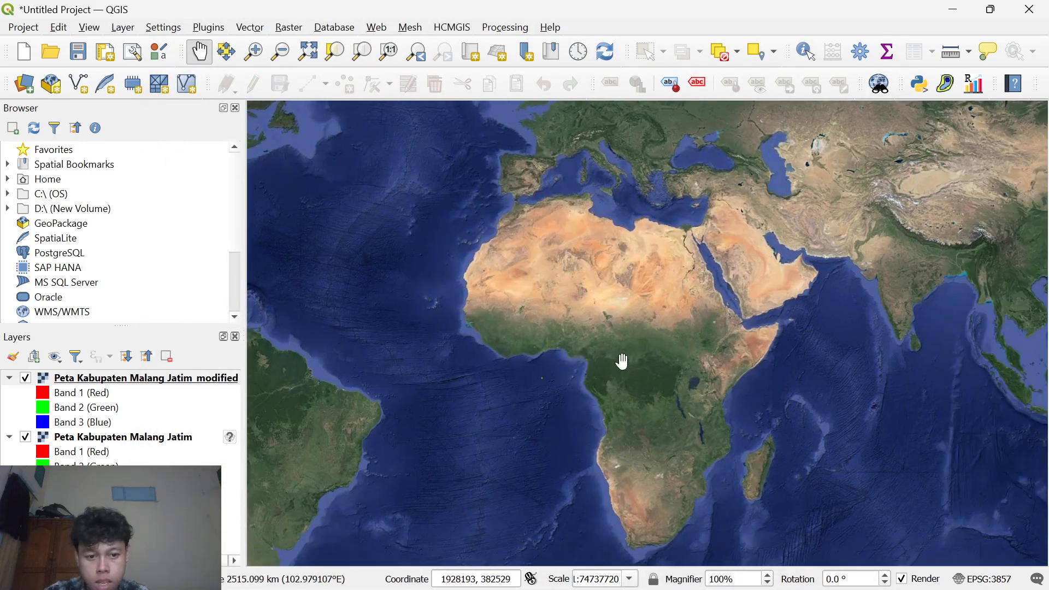
drag(735, 358, 607, 403)
drag(670, 402, 564, 402)
drag(503, 420, 620, 426)
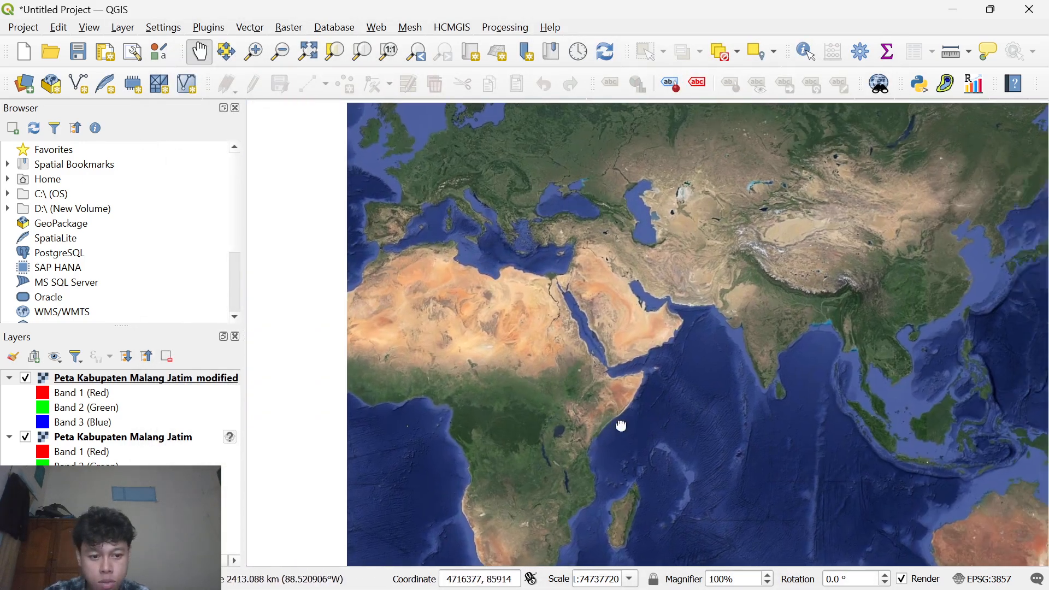
drag(539, 417, 593, 407)
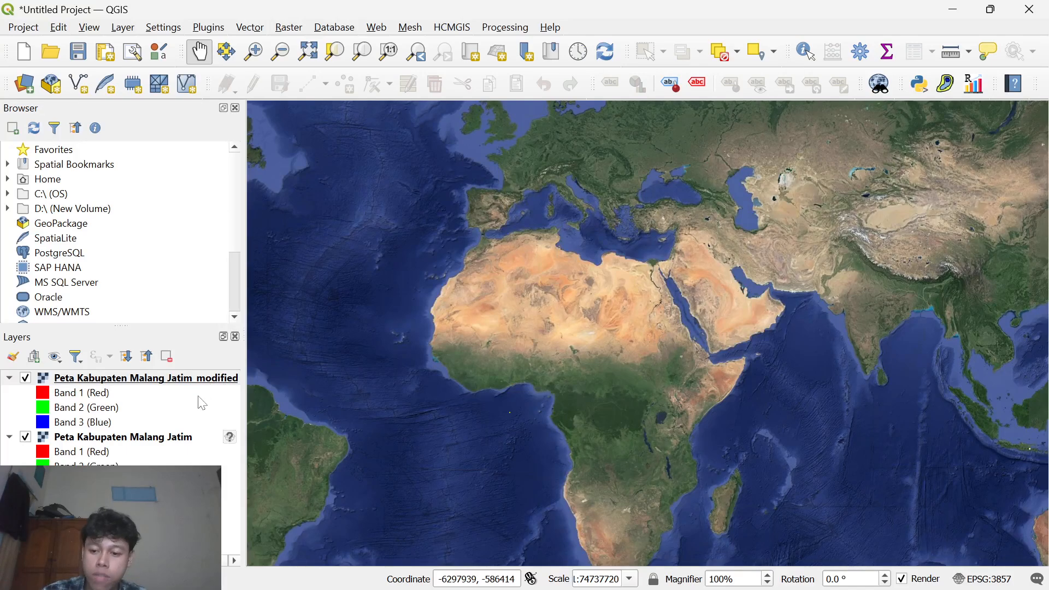
Step: Hide the original Peta Kabupaten Malang Jatim layer and zoom to the extent of the Peta Kabupaten Malang Jatim_modified layer
click(26, 437)
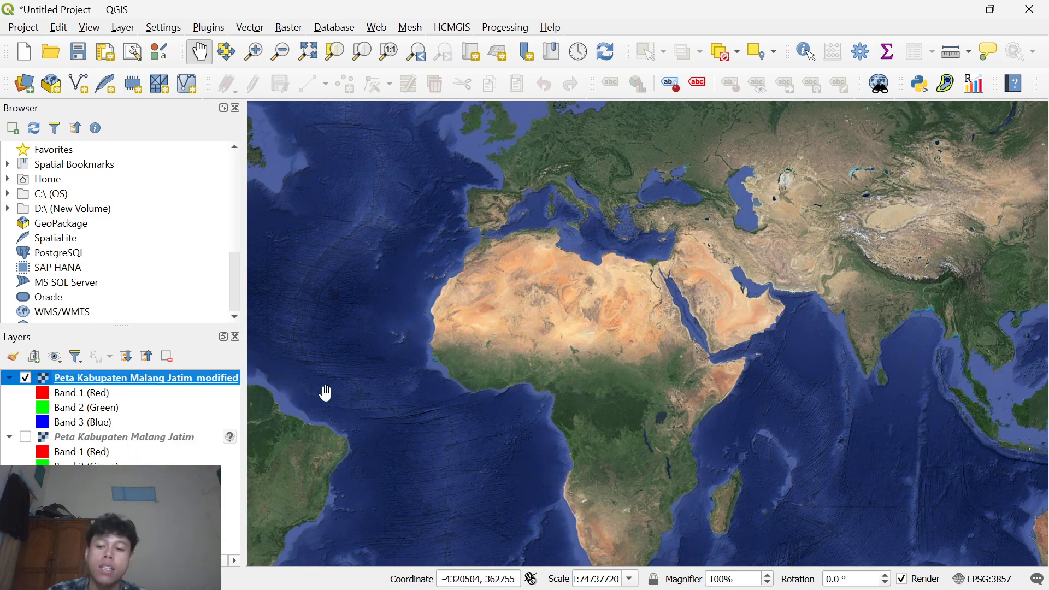
right_click(197, 384)
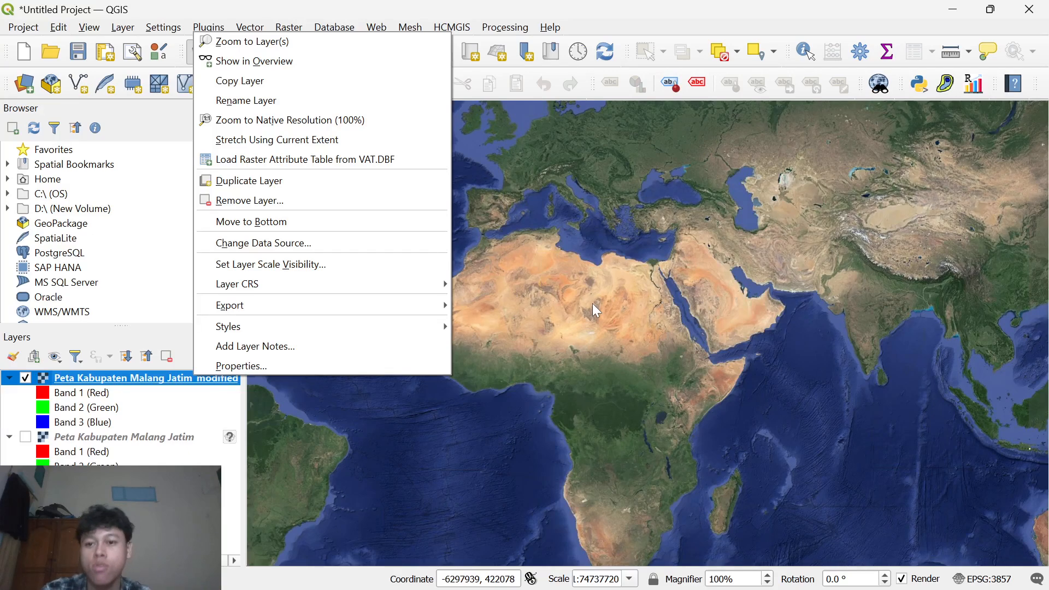
click(300, 48)
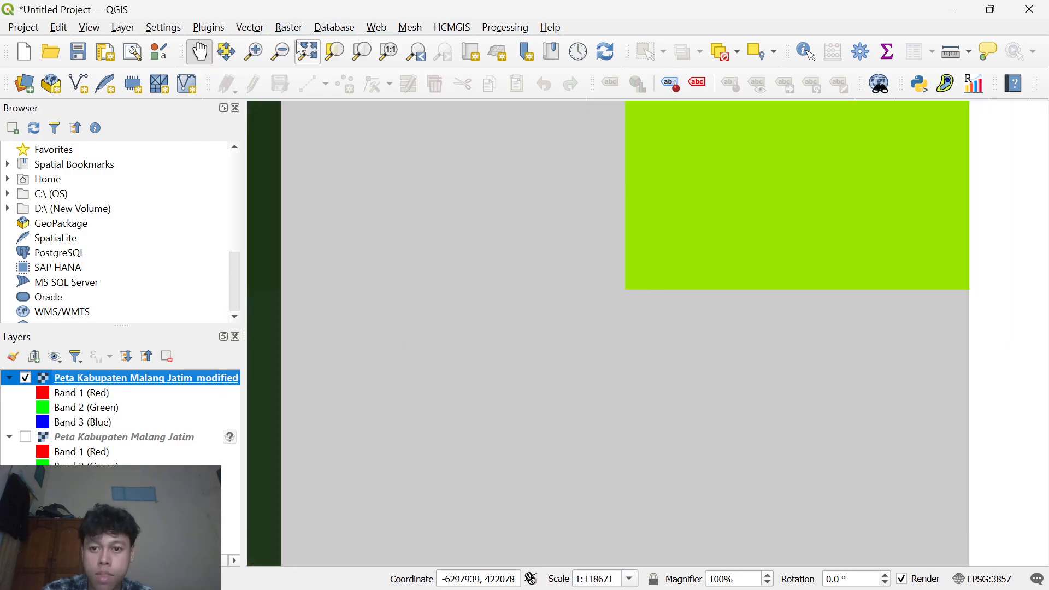
Step: Examine the georeferenced map's placement on the satellite basemap of East Java, including its graticule and legend, at several scales
scroll(735, 338, down, 1)
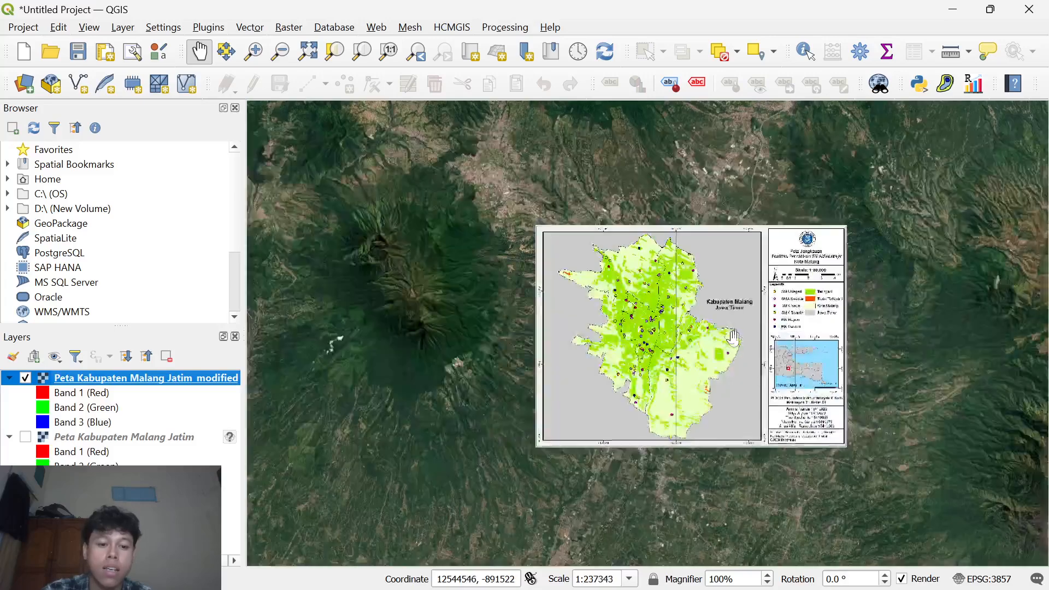
scroll(742, 319, down, 1)
scroll(658, 335, down, 2)
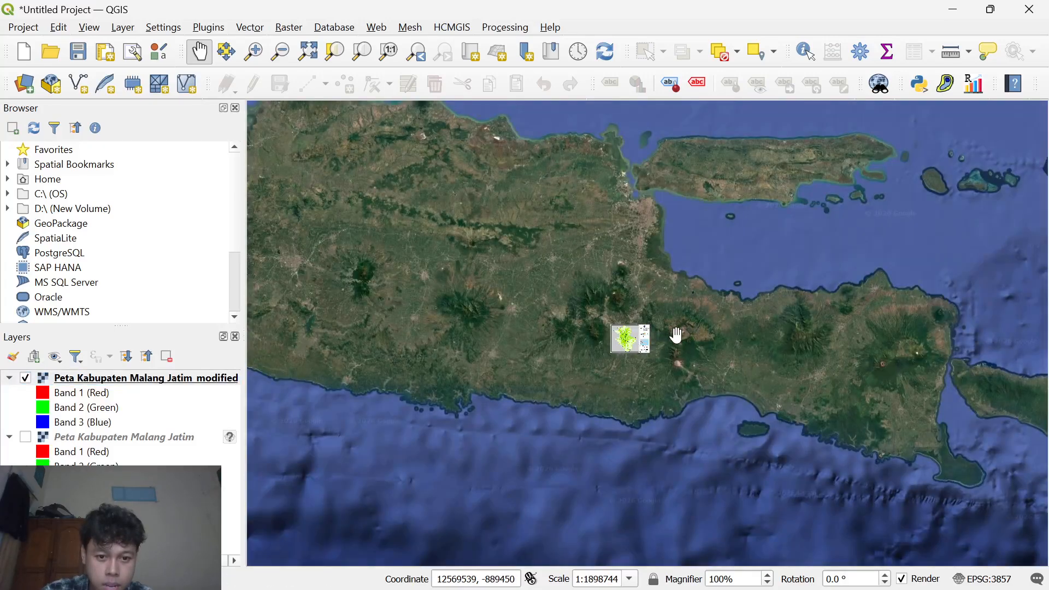
scroll(675, 334, up, 1)
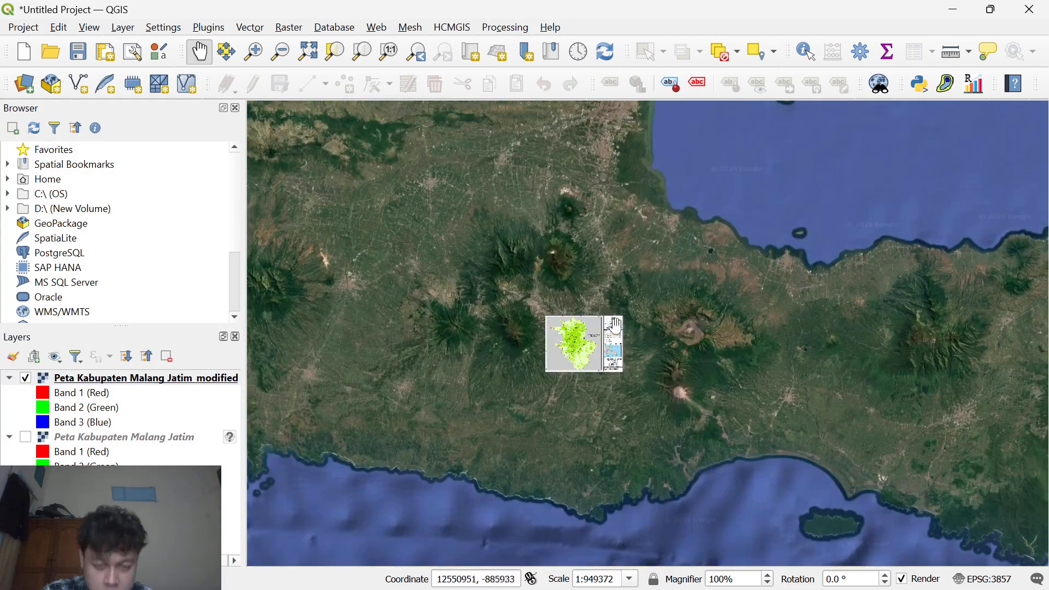
scroll(616, 324, up, 3)
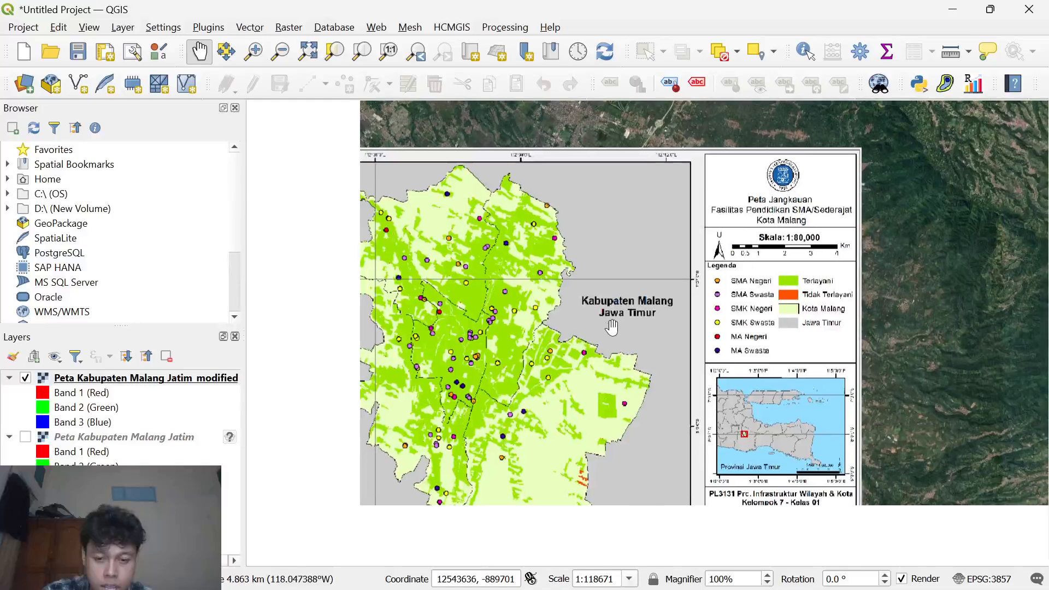
scroll(571, 363, down, 1)
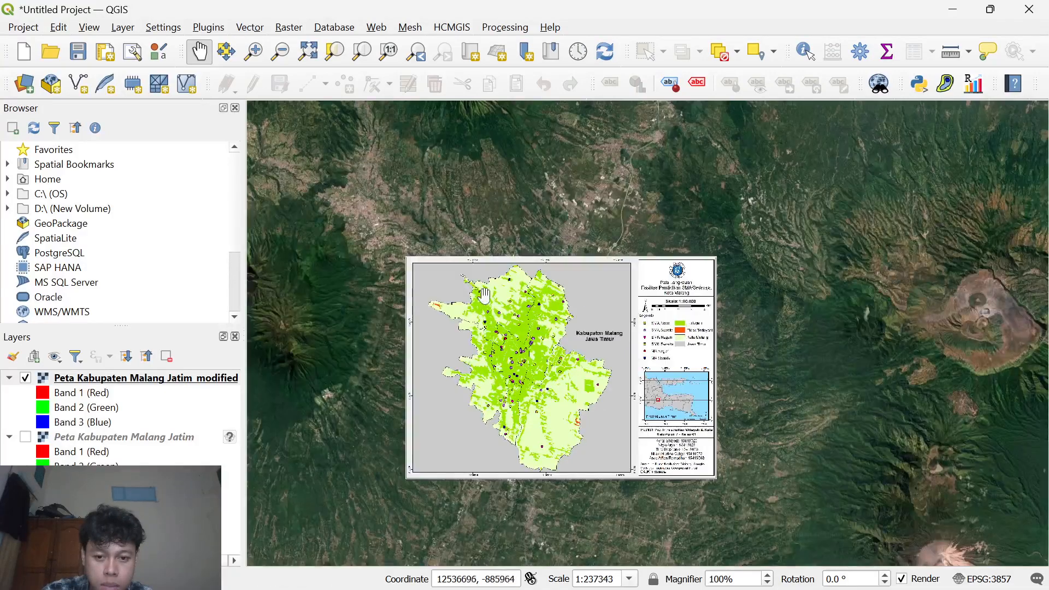
scroll(637, 363, up, 2)
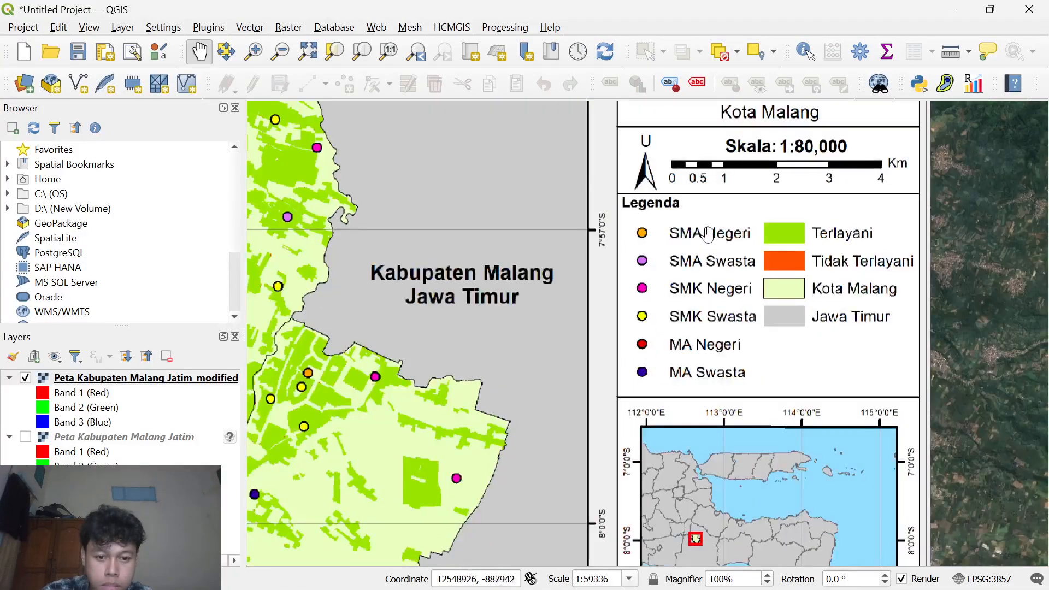
drag(708, 233, 626, 312)
drag(706, 268, 671, 364)
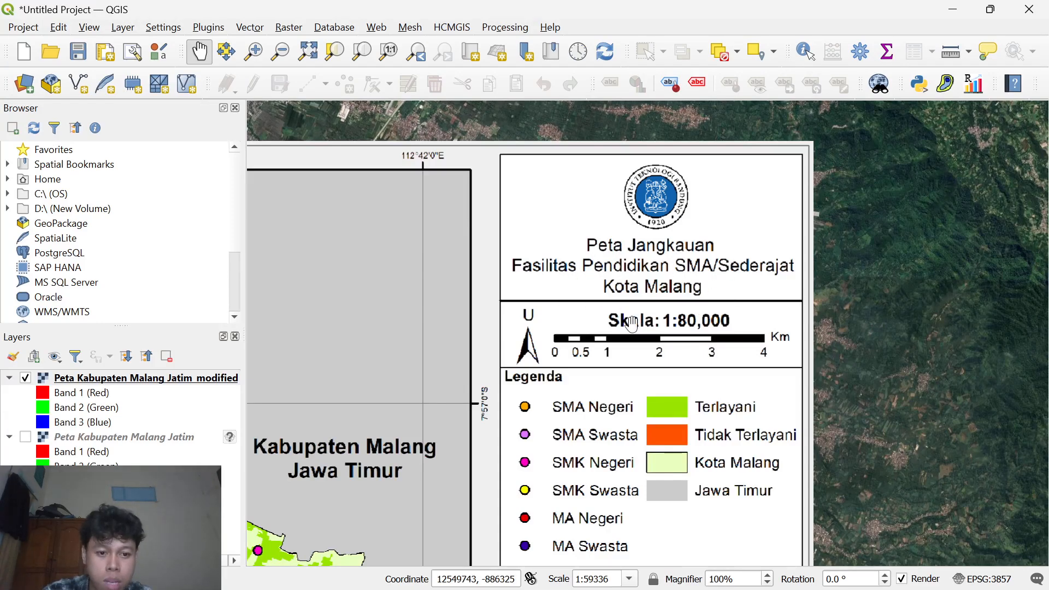
scroll(438, 424, down, 1)
drag(437, 424, 683, 335)
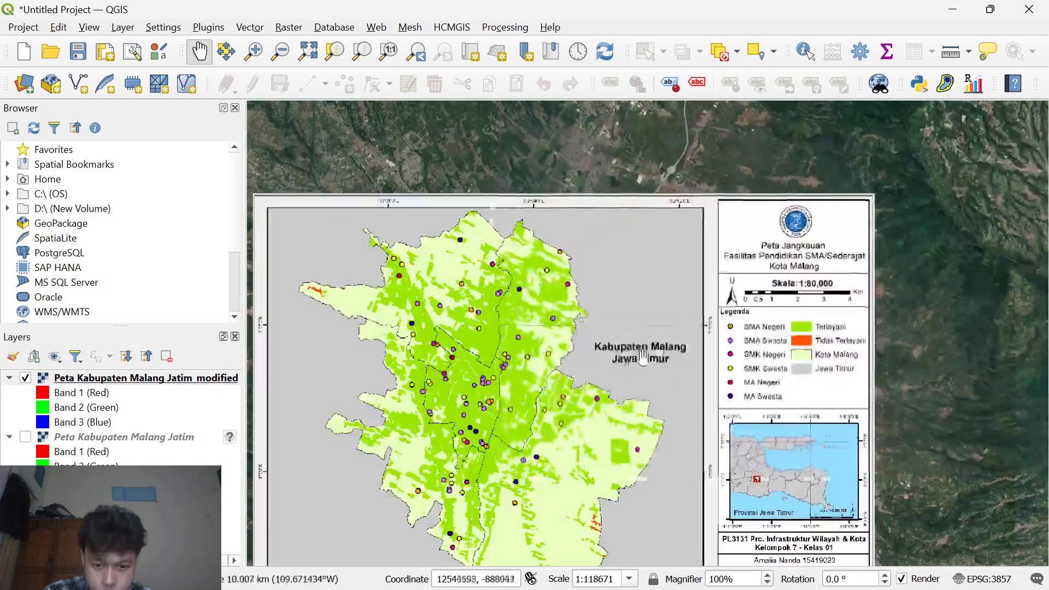
scroll(623, 367, down, 1)
drag(626, 395, 643, 352)
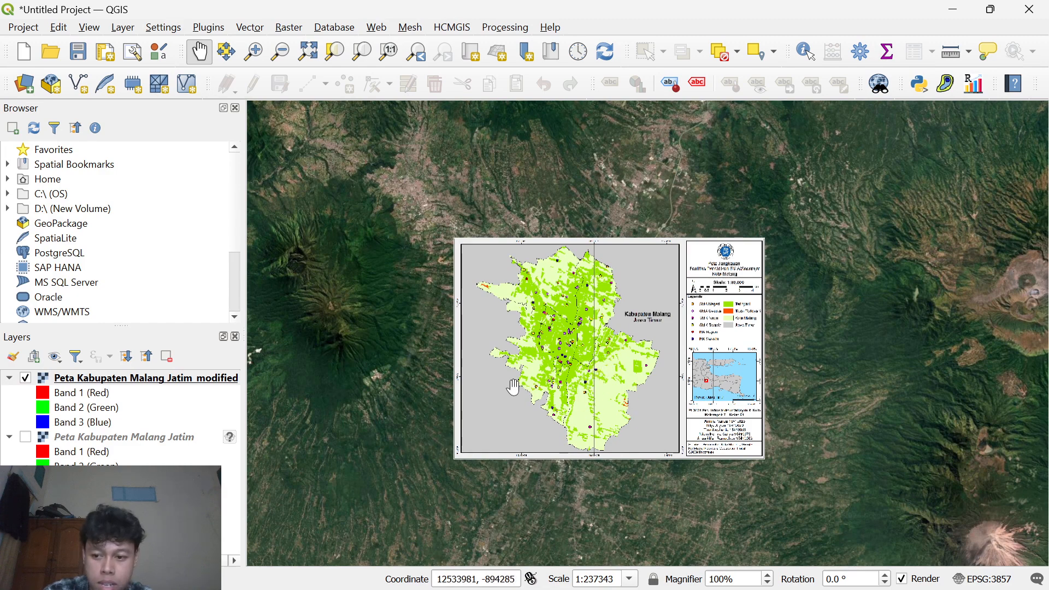
Step: Set the global opacity of the Peta Kabupaten Malang Jatim_modified layer to 30% in its properties and apply it
click(178, 383)
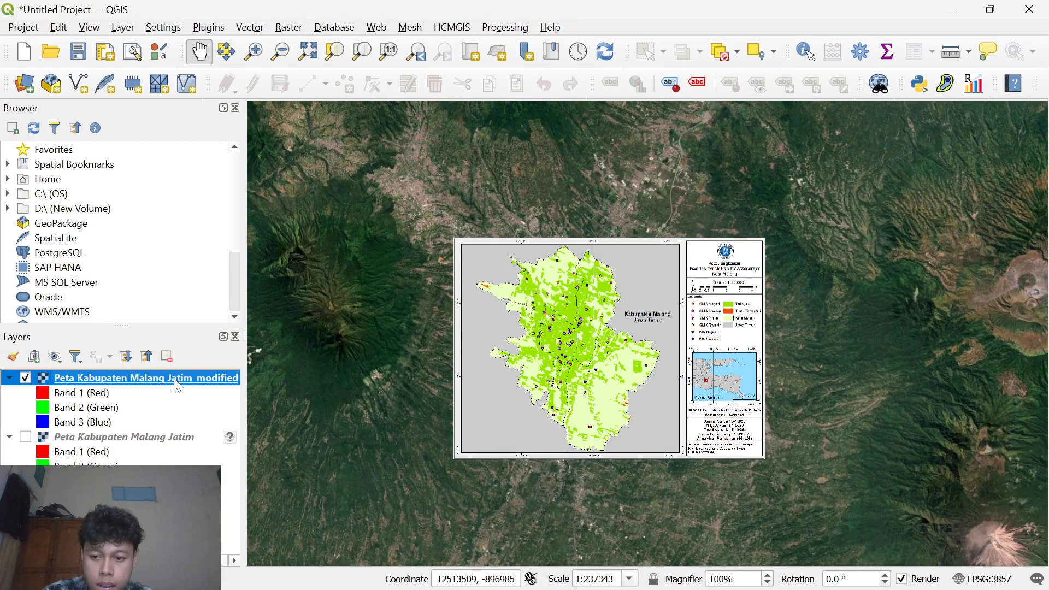
right_click(175, 380)
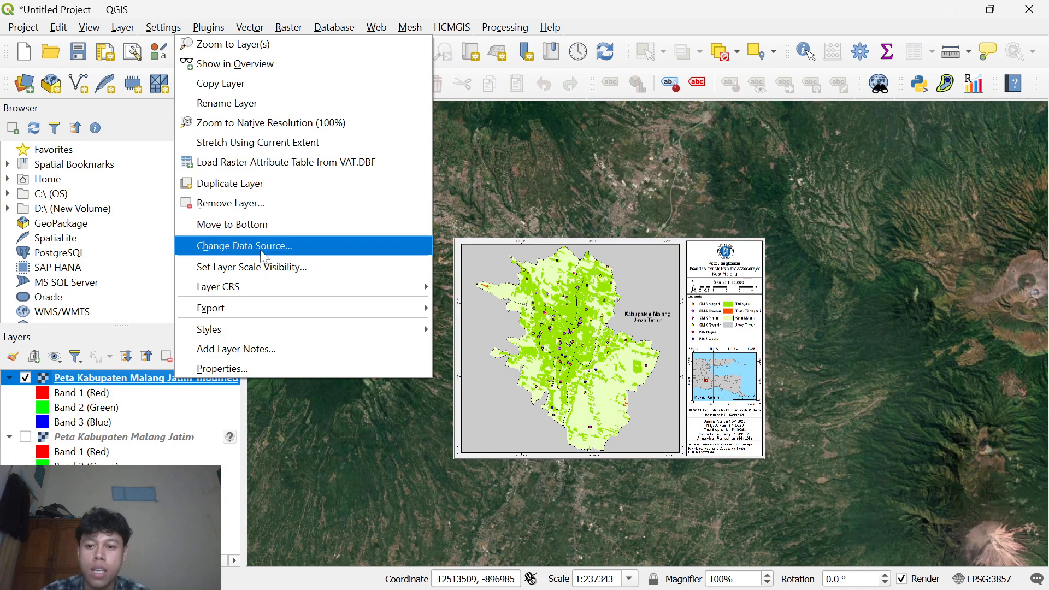
click(231, 368)
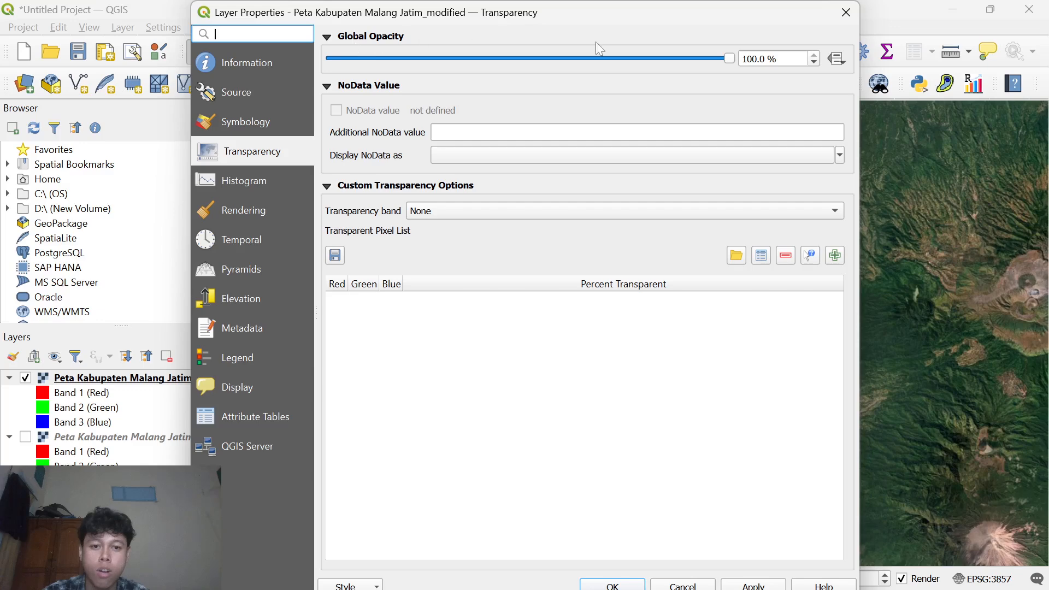
click(382, 57)
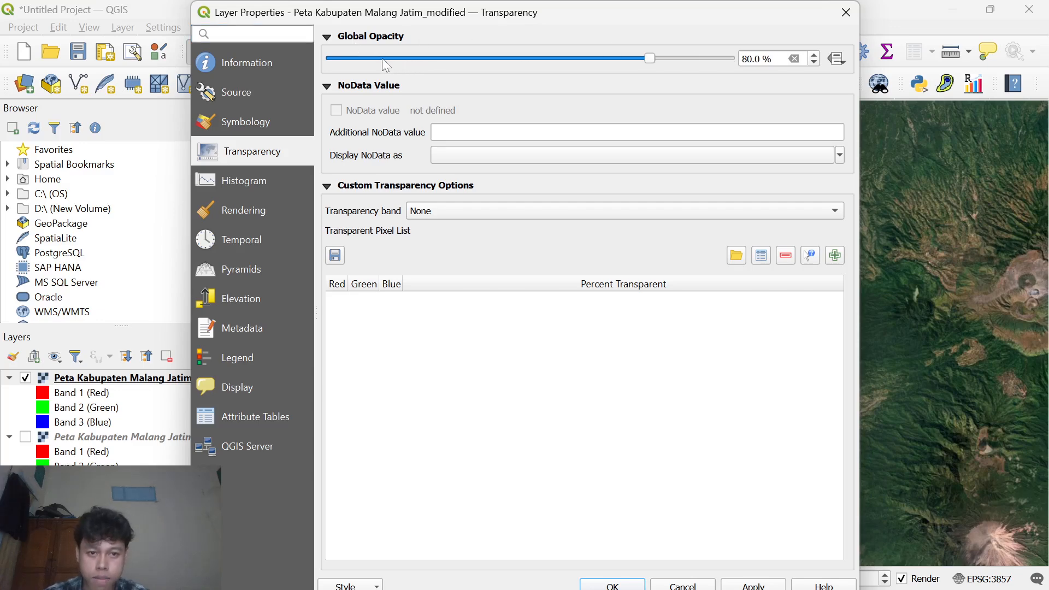
click(381, 58)
click(381, 58)
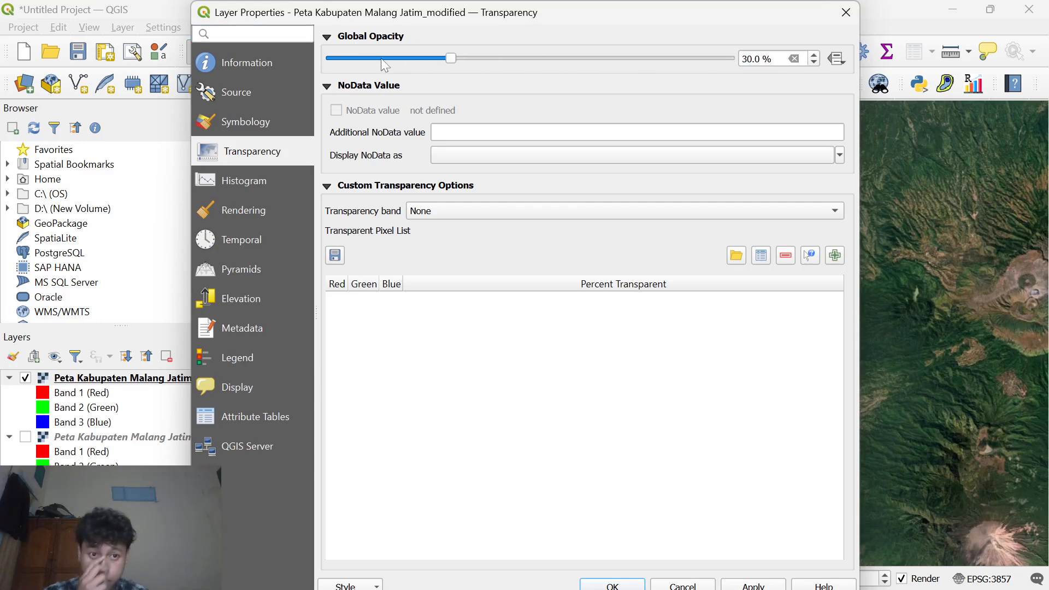
click(607, 585)
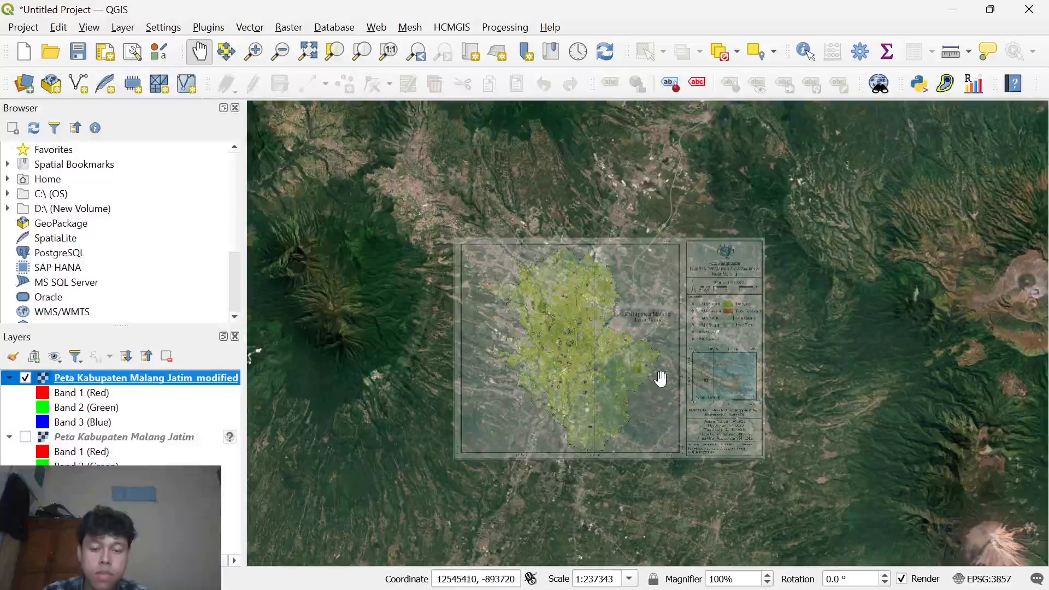
Step: Examine how the semi-transparent map's boundaries, rivers and roads align with the satellite imagery, both close up and at regional scale
scroll(655, 373, down, 1)
scroll(656, 373, down, 2)
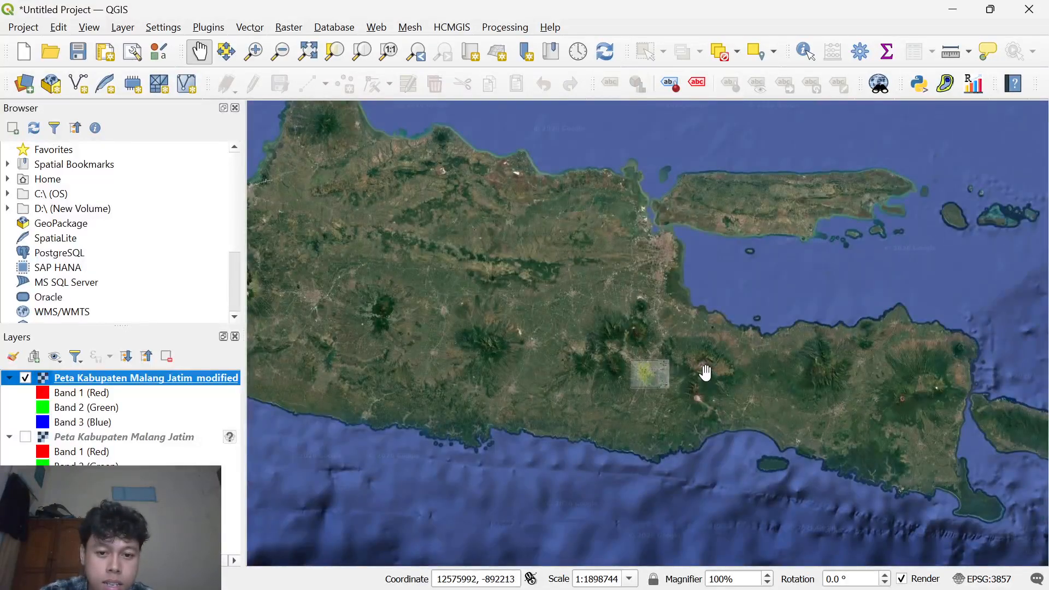
scroll(702, 372, up, 3)
scroll(386, 386, up, 1)
drag(550, 351, 667, 317)
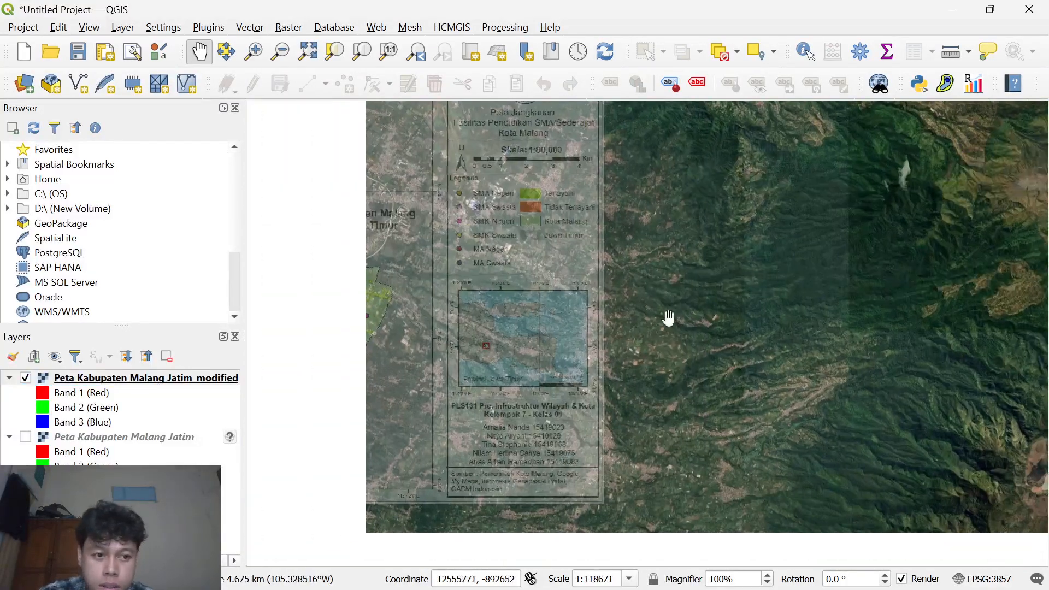
drag(528, 325, 698, 330)
drag(583, 316, 686, 340)
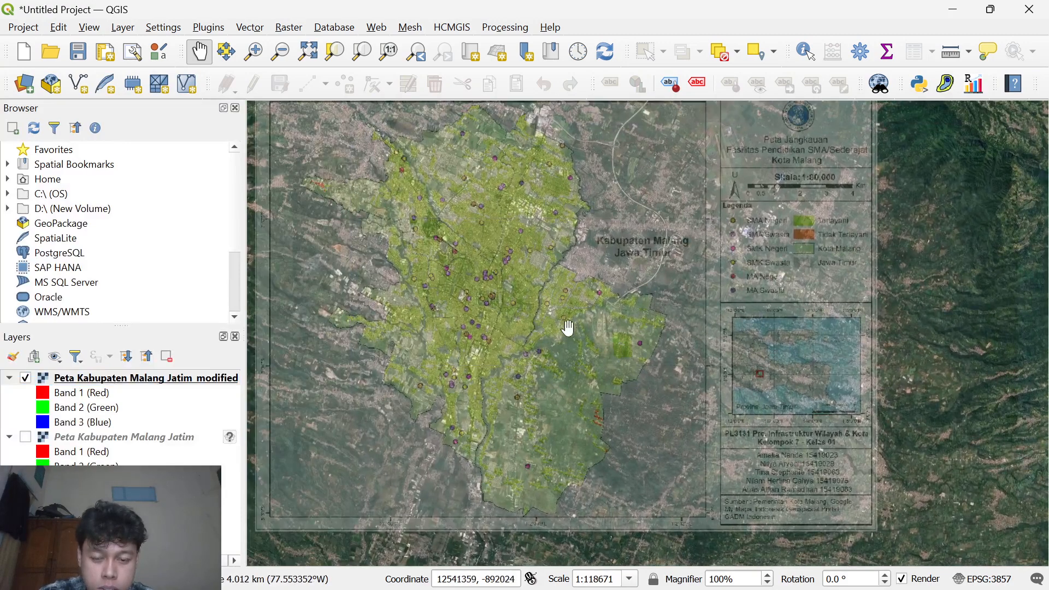
drag(549, 308, 631, 351)
scroll(634, 351, up, 1)
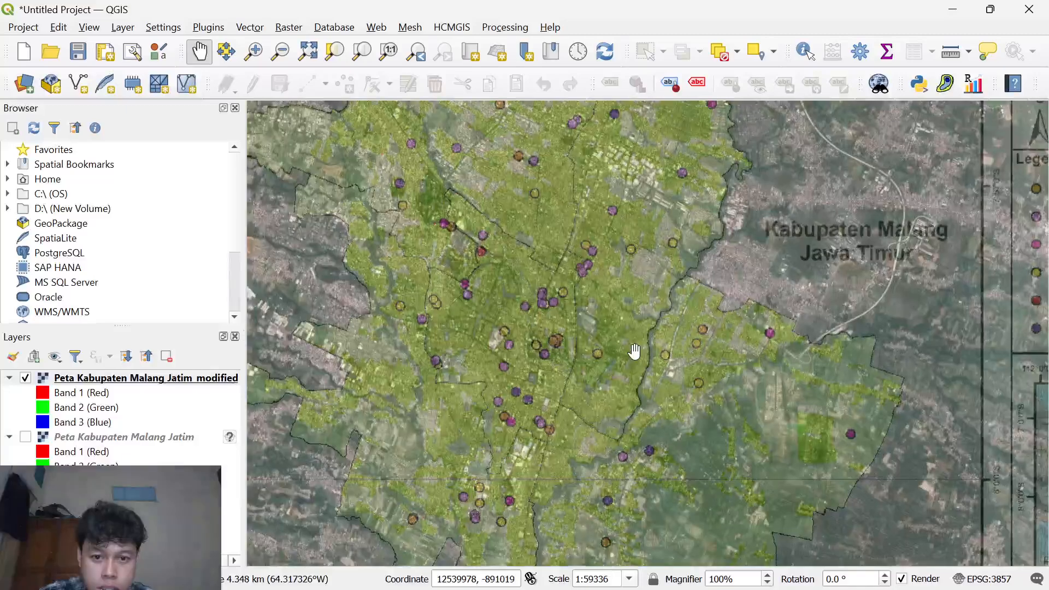
scroll(629, 359, down, 1)
scroll(657, 385, up, 1)
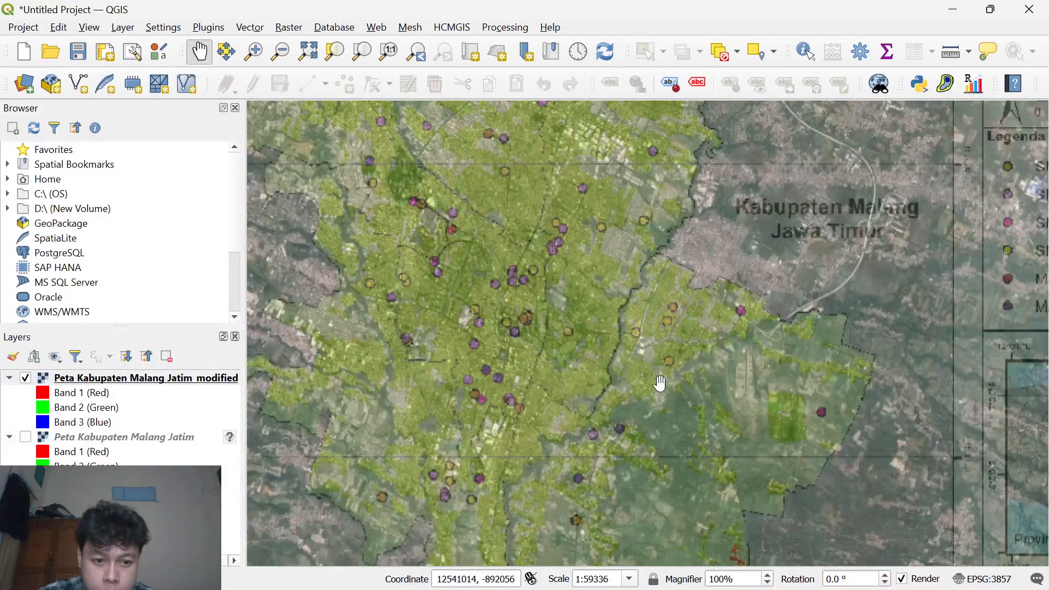
scroll(567, 340, up, 1)
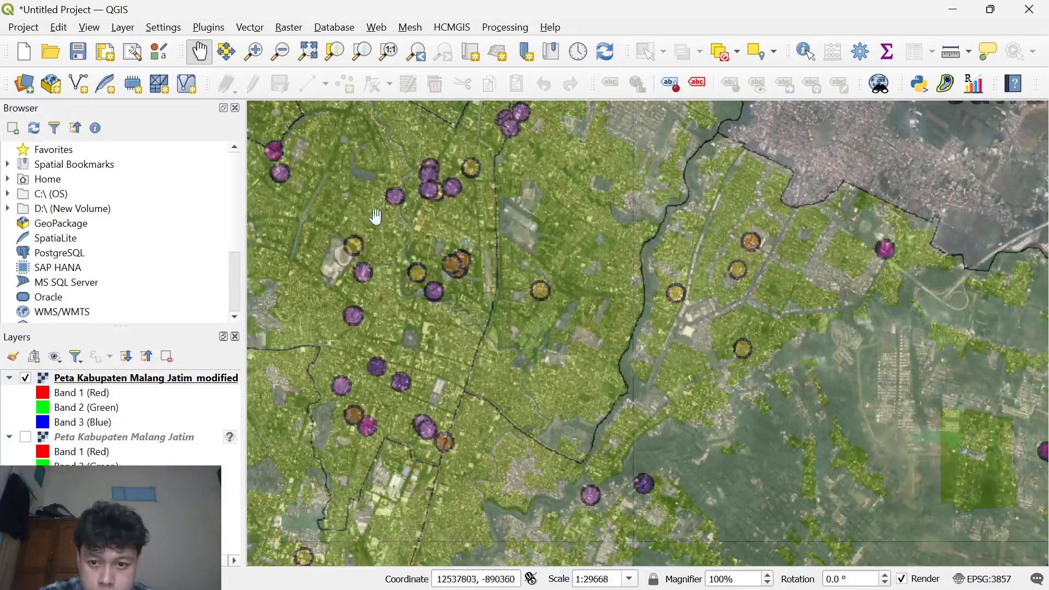
scroll(459, 273, down, 3)
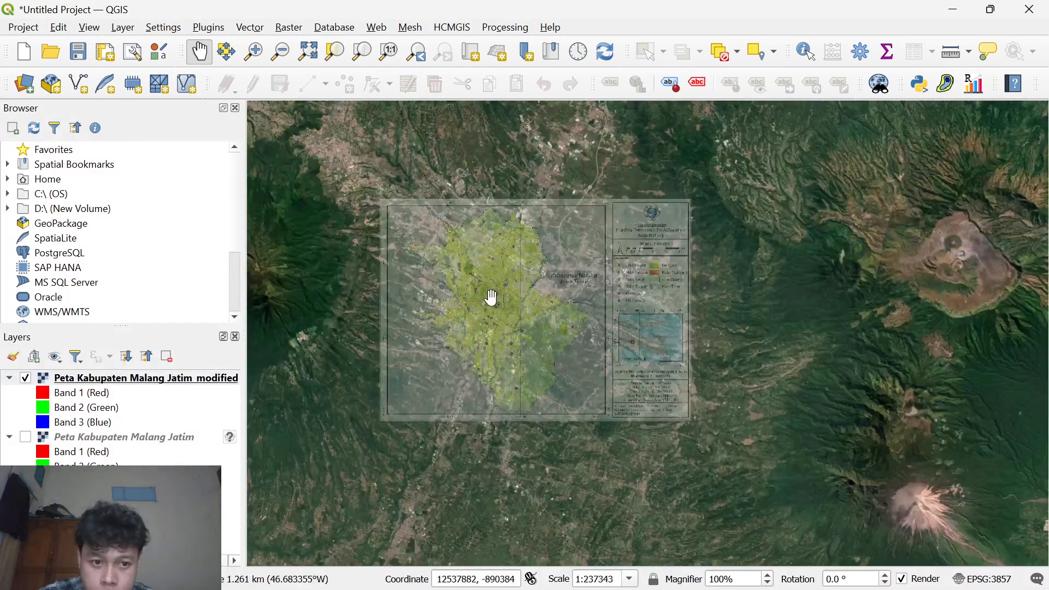
drag(585, 312, 626, 320)
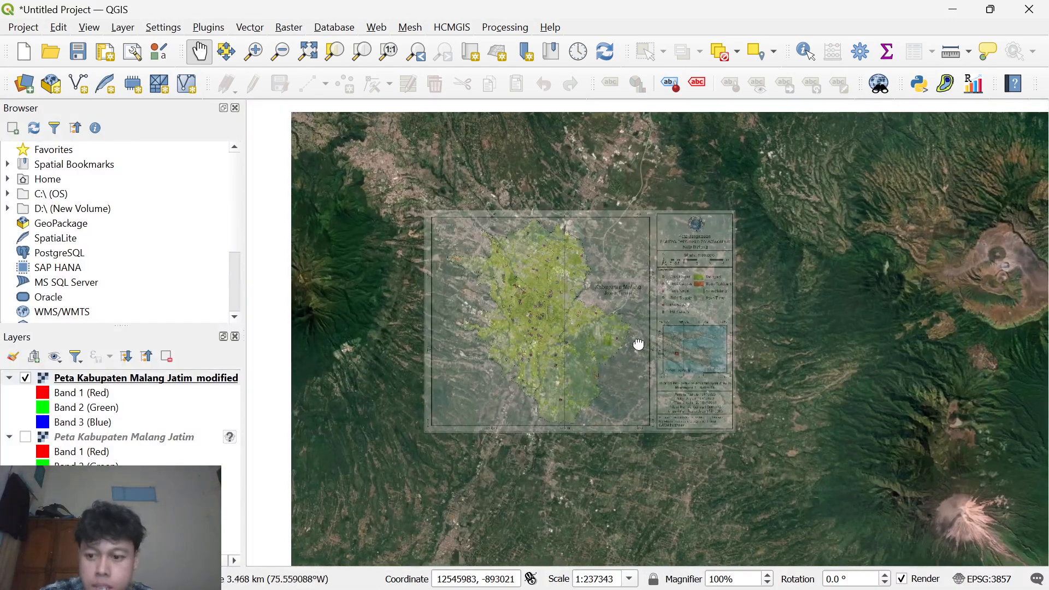
scroll(602, 310, down, 2)
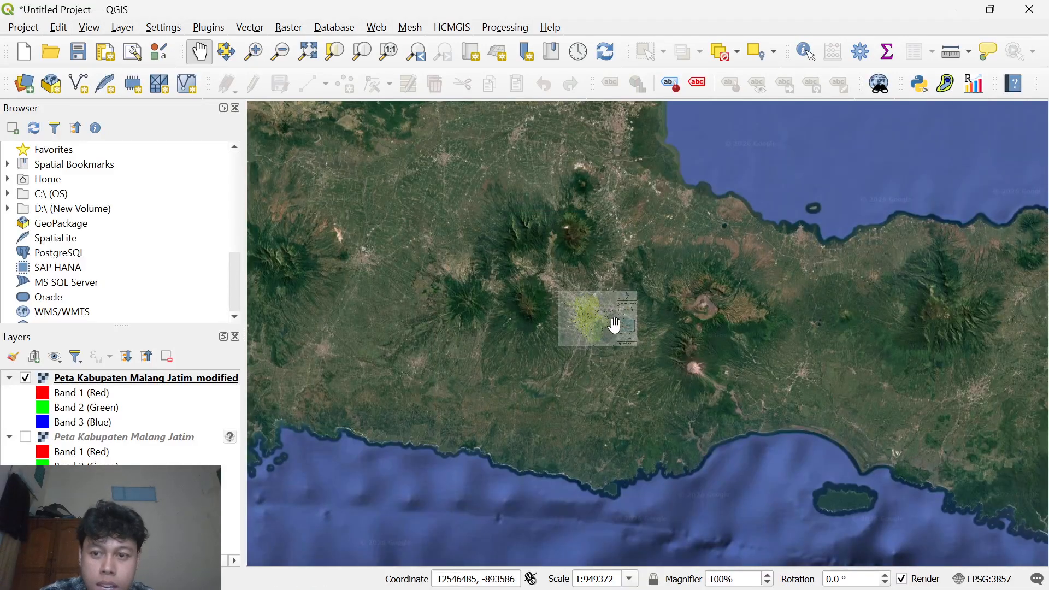
Step: Start a new project, saving the current one in the praktikum sig folder as "SIG", the author's name and "(Peta Malang)"
scroll(614, 324, up, 1)
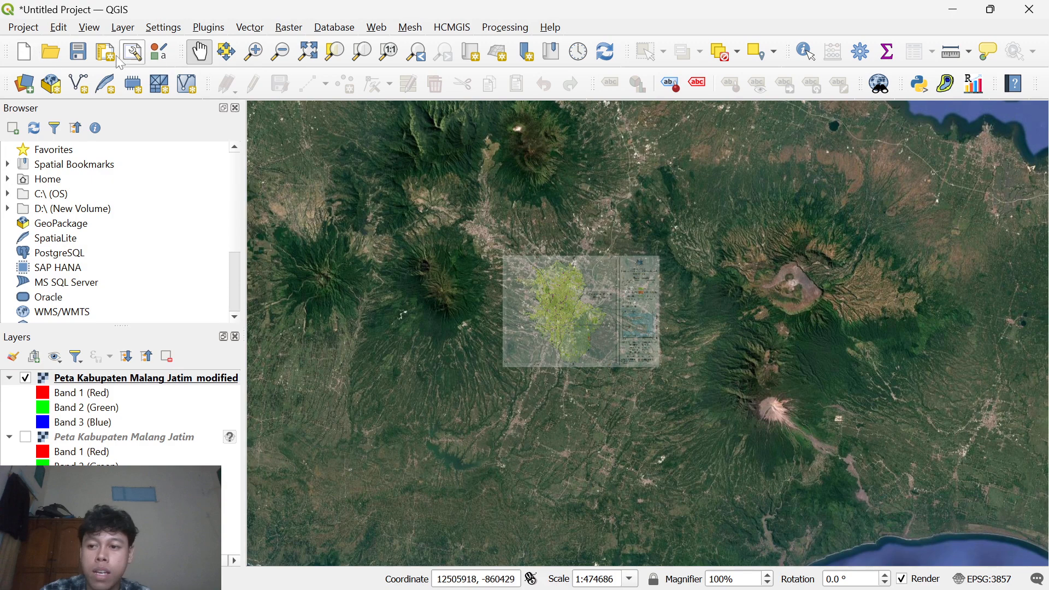
click(24, 53)
click(468, 326)
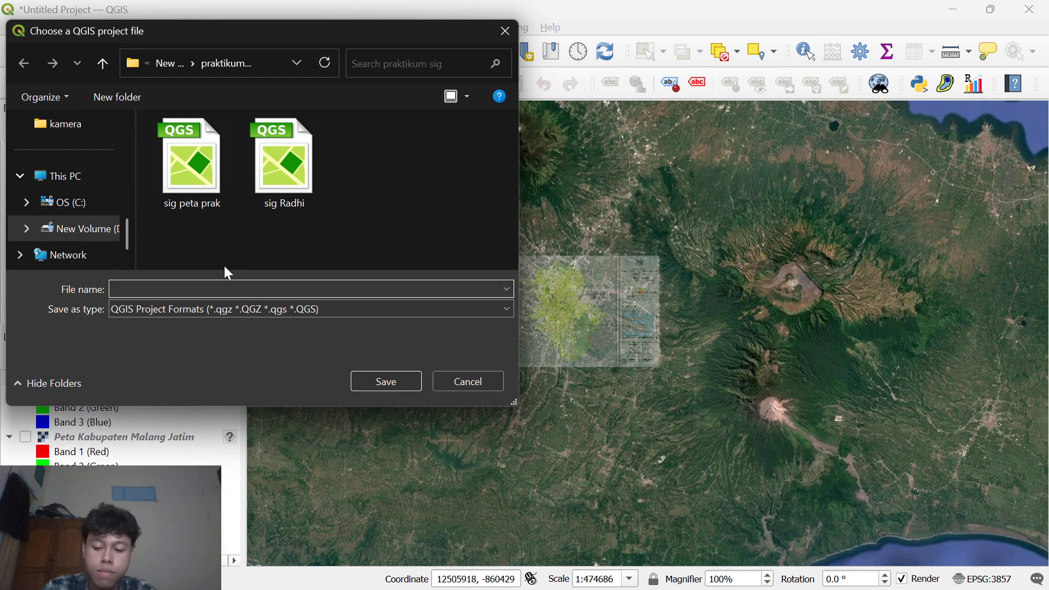
text(S)
key(BackSpace)
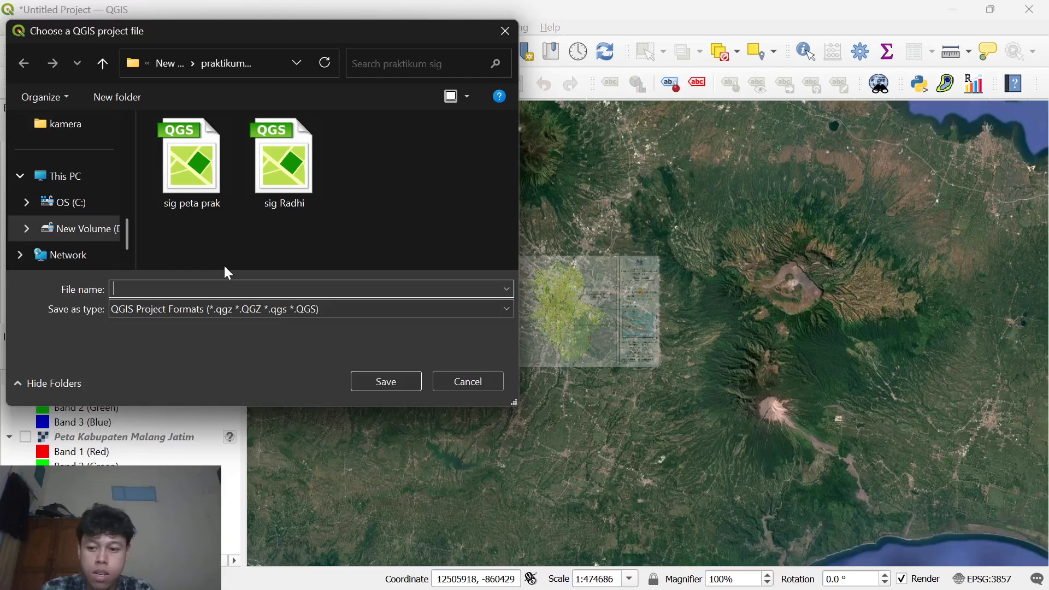
text(s)
key(BackSpace)
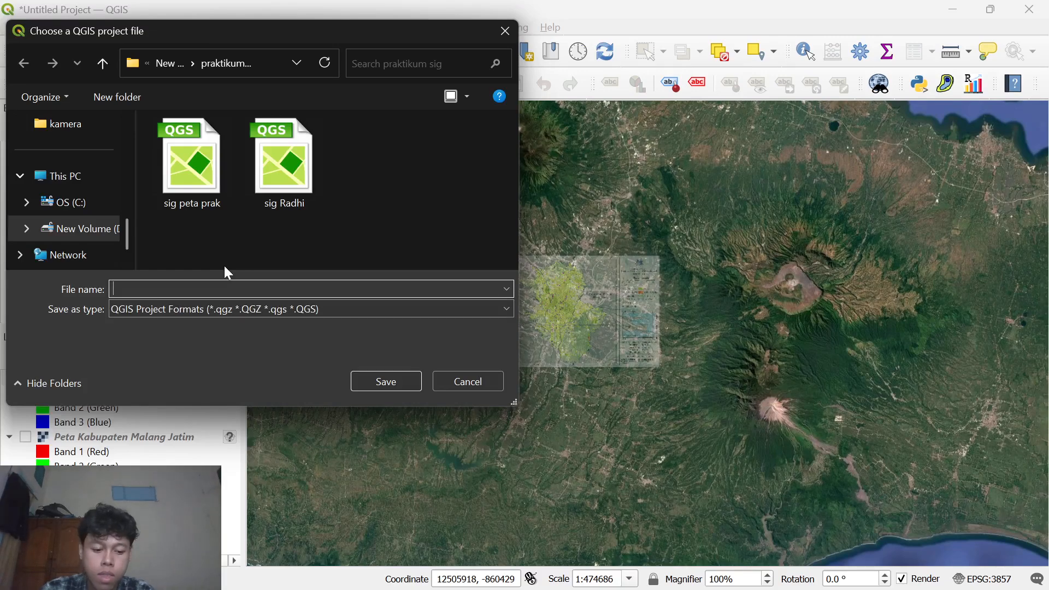
text(SIG)
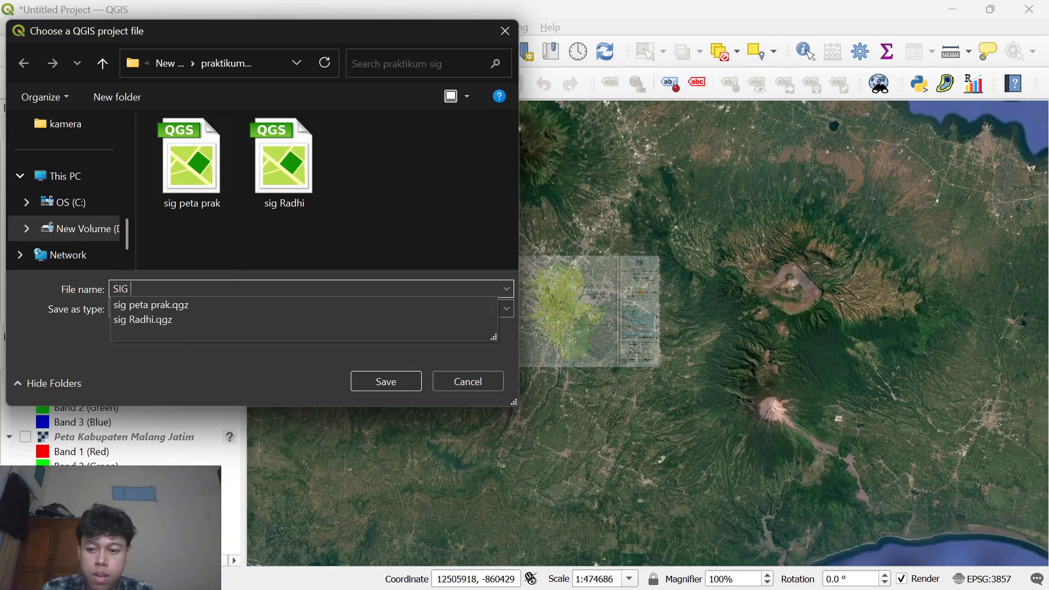
text( Fawwaz (Peta Malang)
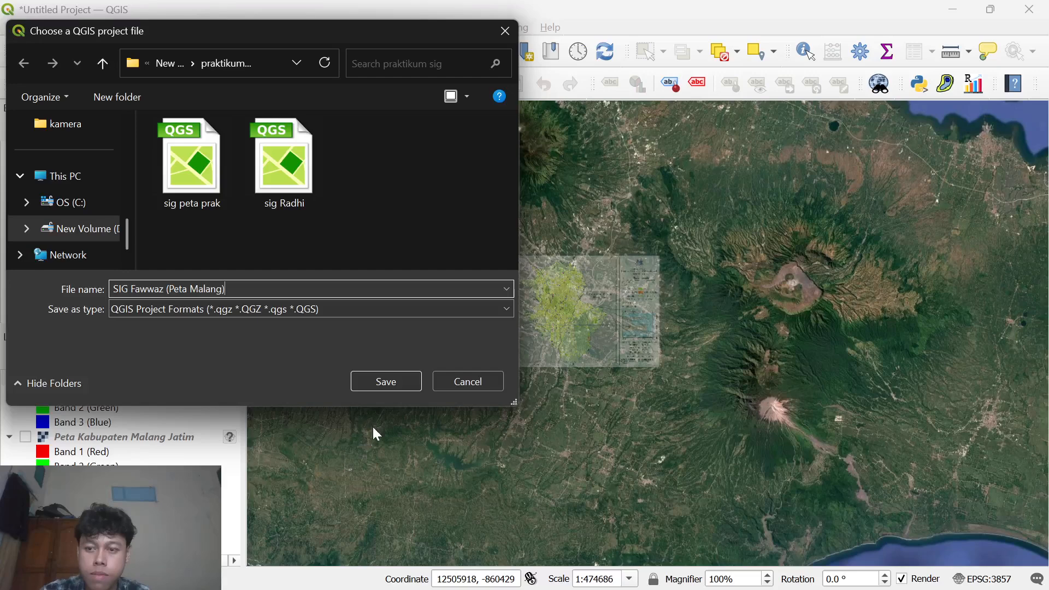
click(386, 382)
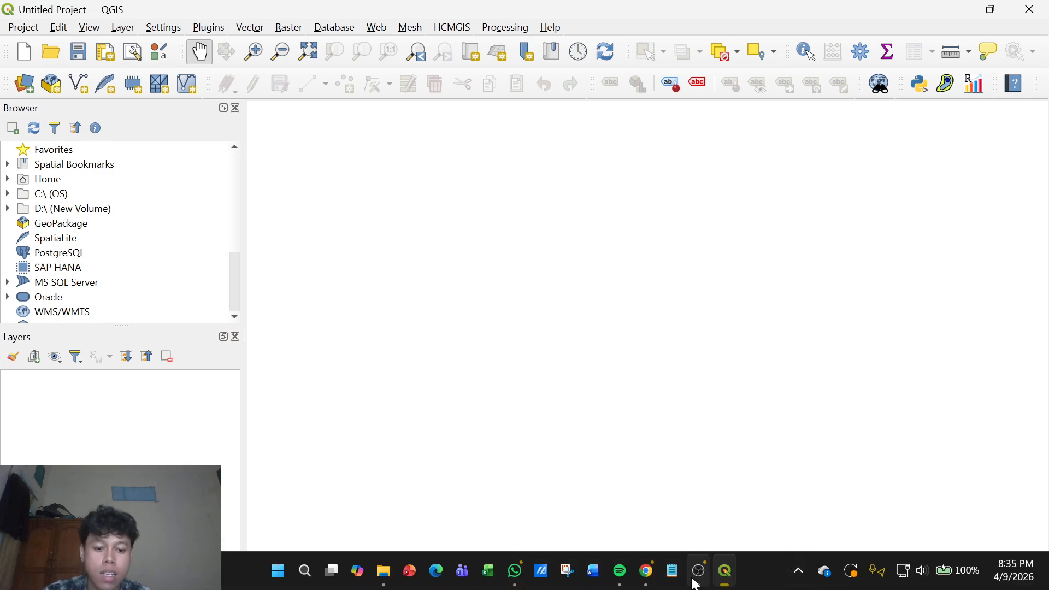
mouse_move(700, 551)
click(692, 490)
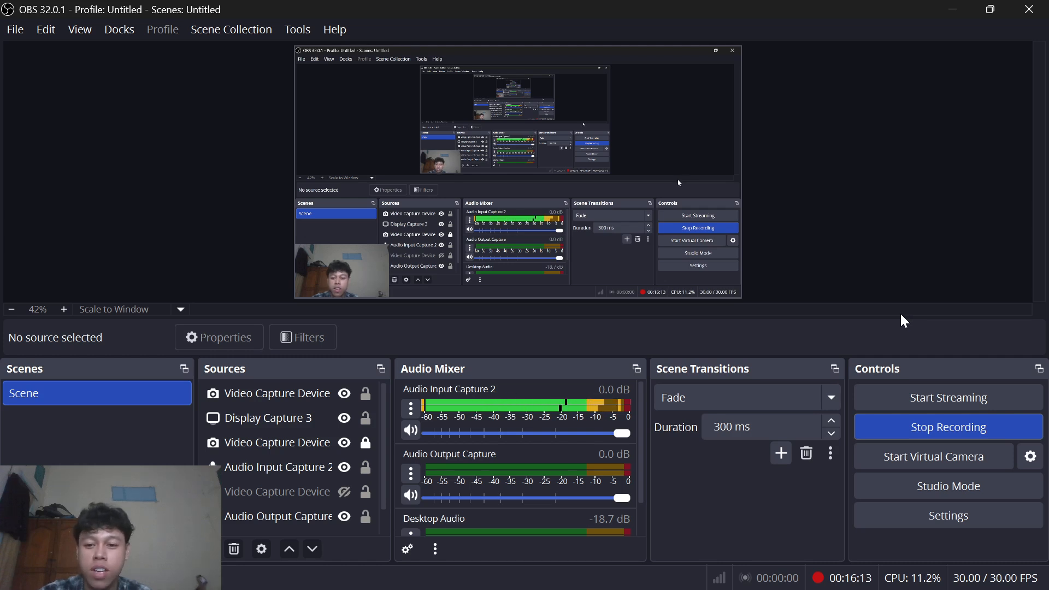
click(960, 425)
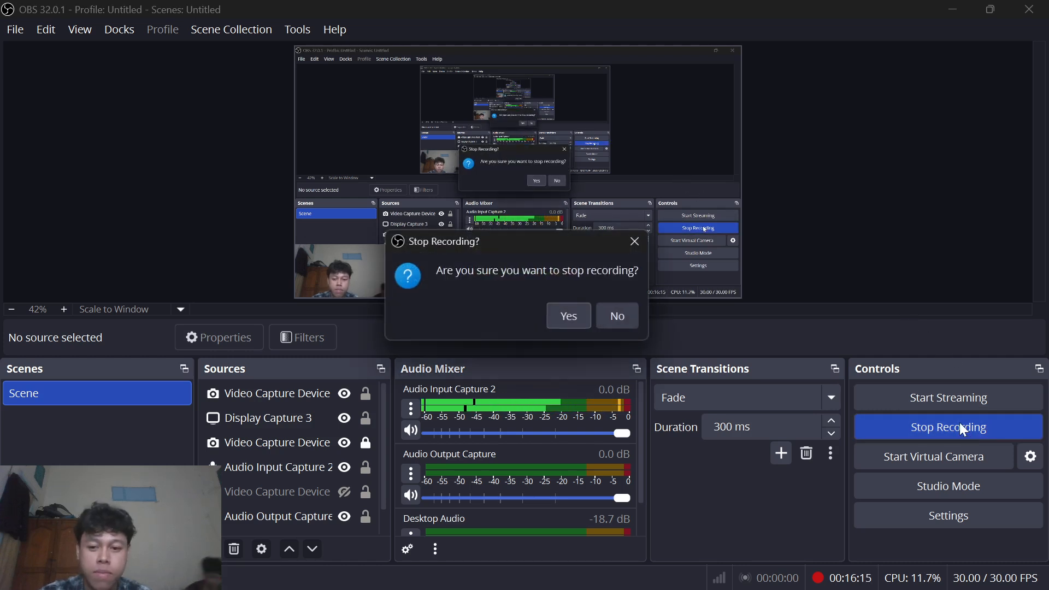